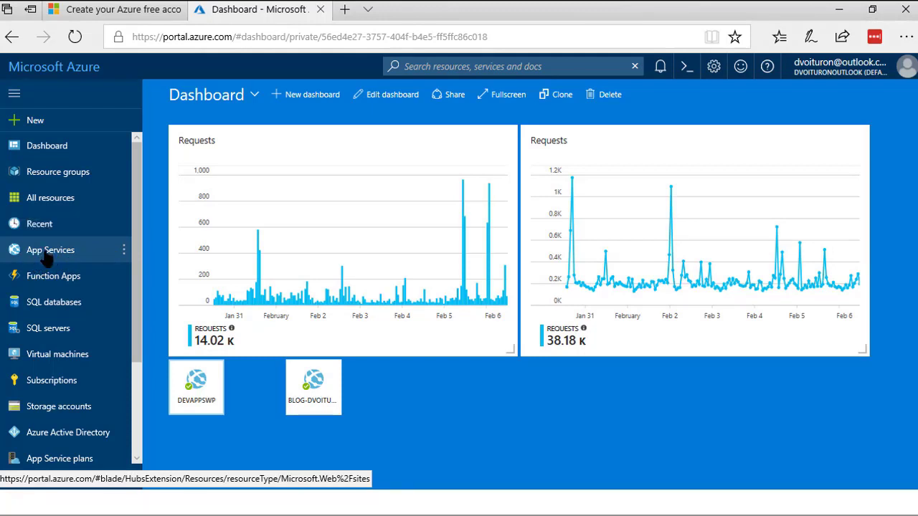
# Step: Check the existing App Services and search the Marketplace for "app service" as a new resource
pyautogui.click(54, 255)
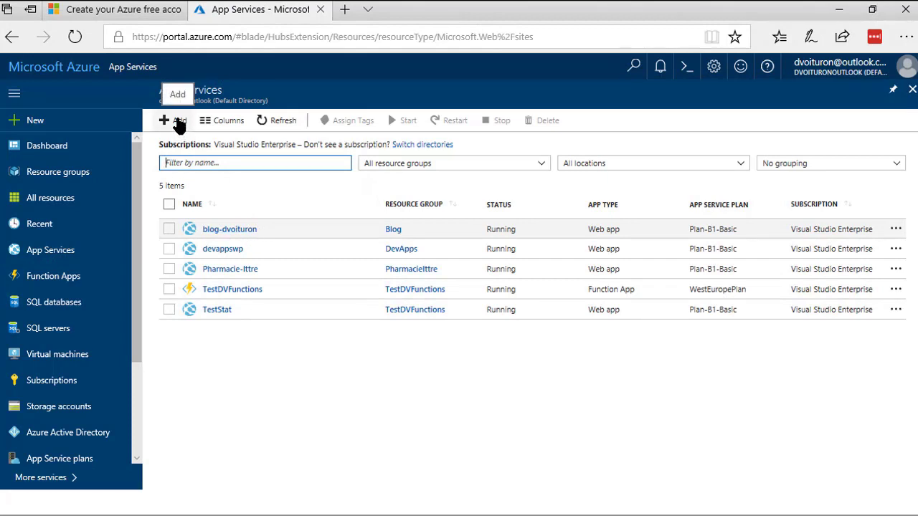
pyautogui.click(43, 149)
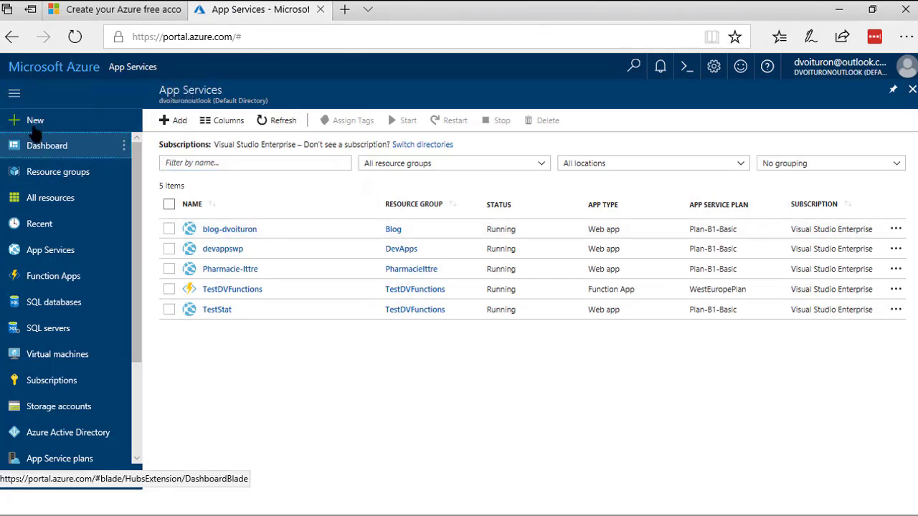
pyautogui.click(32, 121)
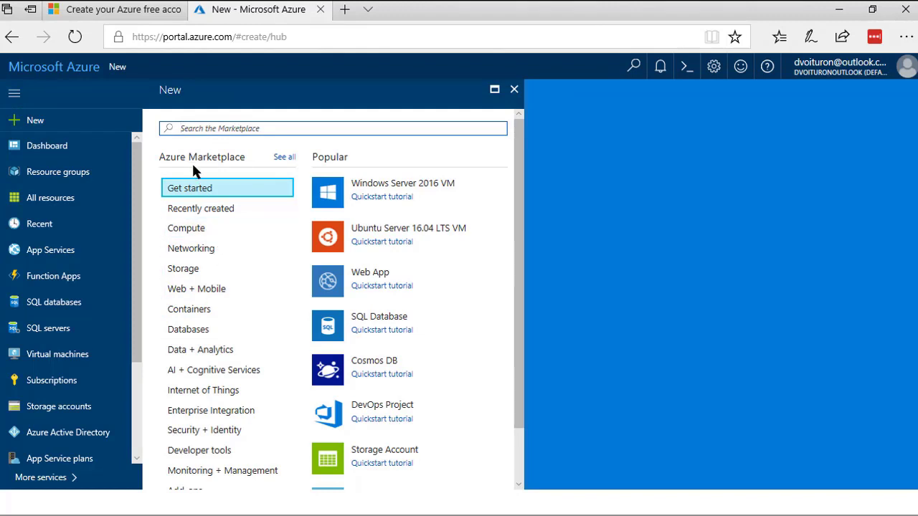
pyautogui.write('app ser')
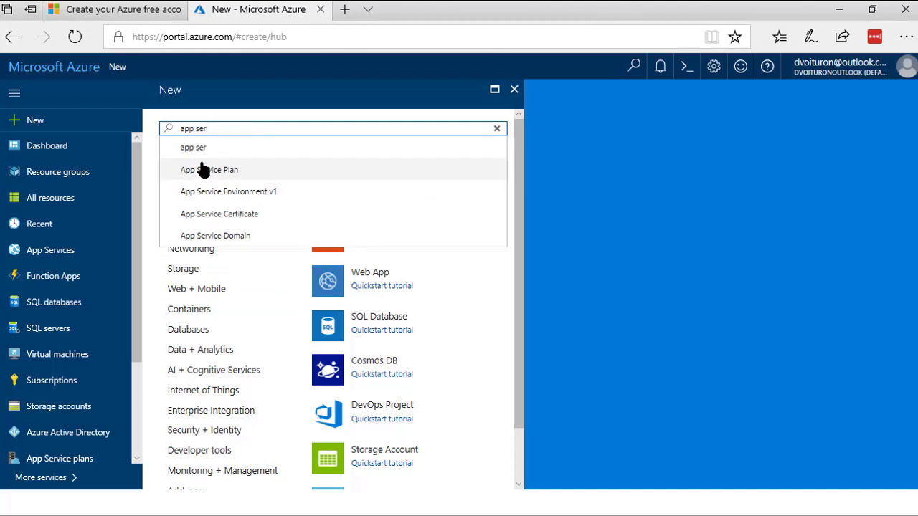
pyautogui.write('vice')
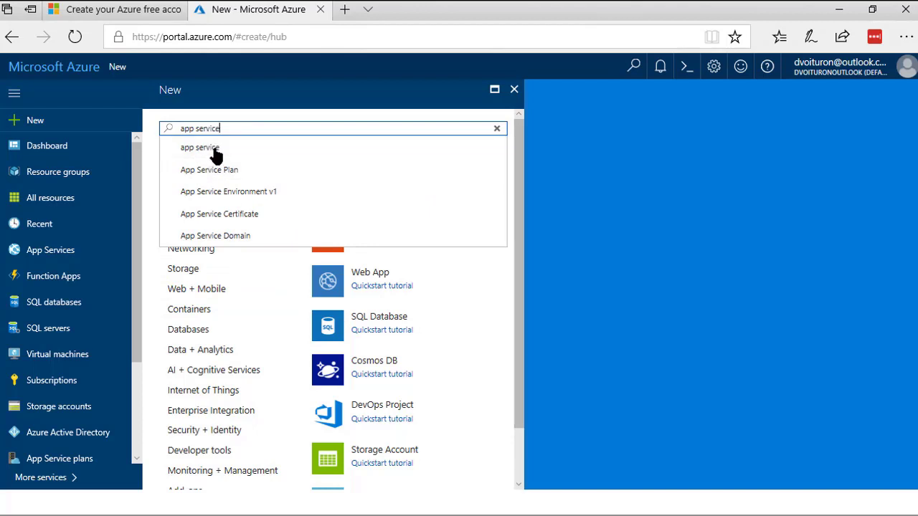
pyautogui.press('Return')
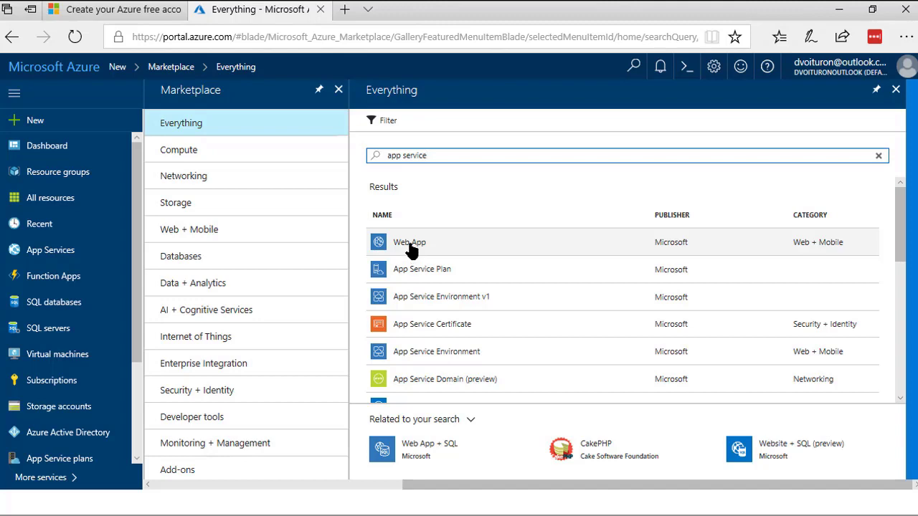
# Step: Start creating a Web App from the Marketplace results and name it testDevApps
pyautogui.click(414, 249)
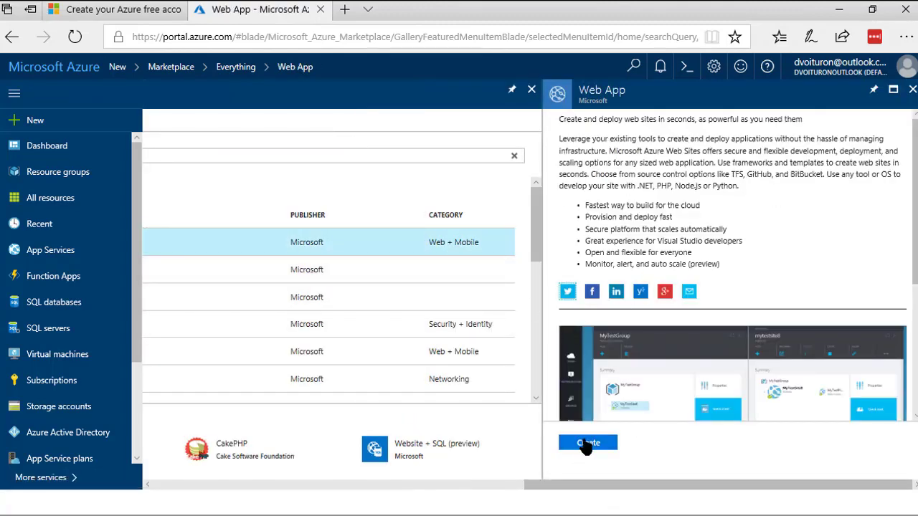
pyautogui.click(587, 444)
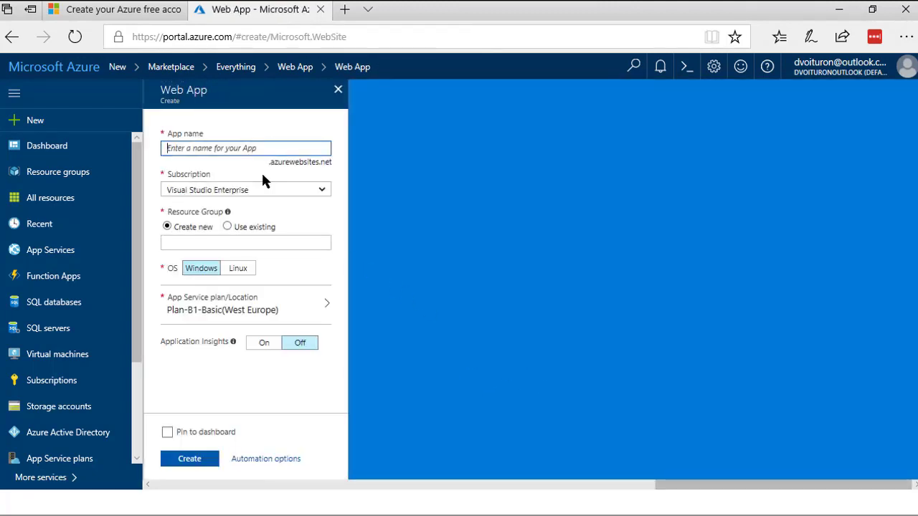
pyautogui.write('testDev')
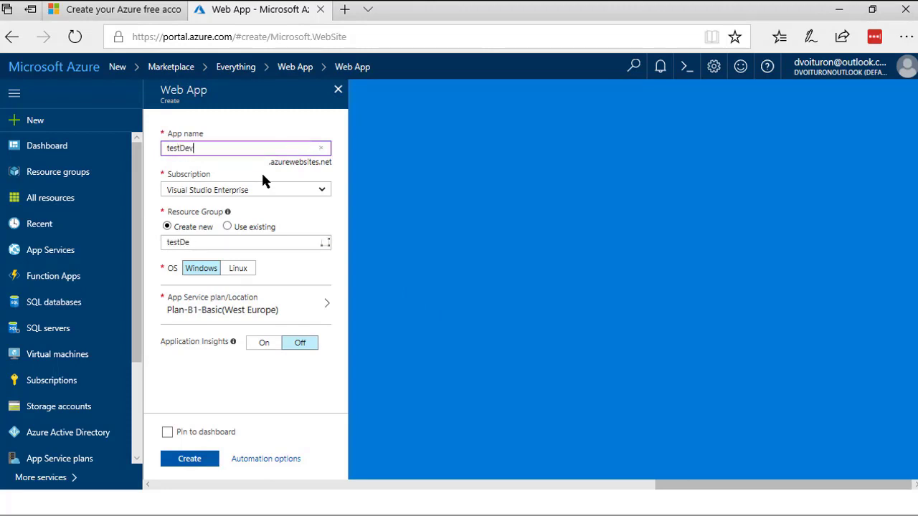
pyautogui.write('Apps')
# Step: Set the web app's resource group option to Use existing with Windows as the OS, and open the App Service plan choices
pyautogui.click(226, 226)
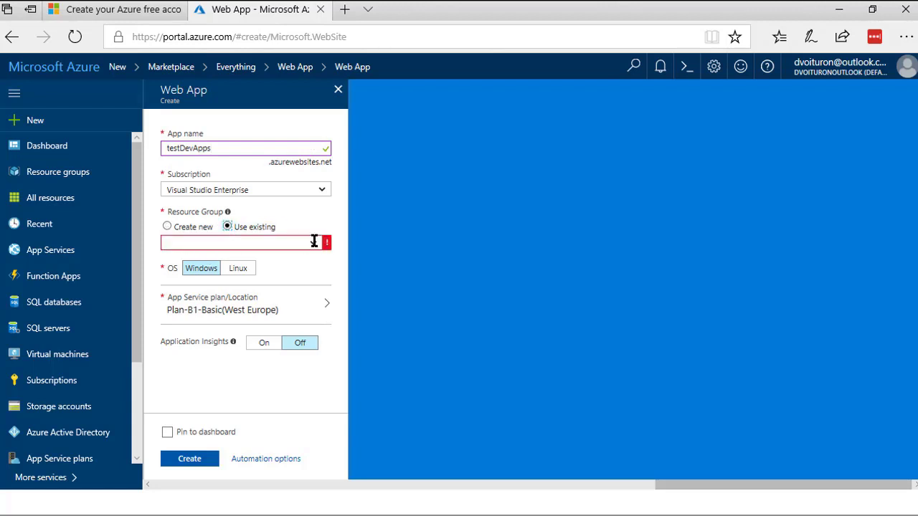
pyautogui.click(313, 244)
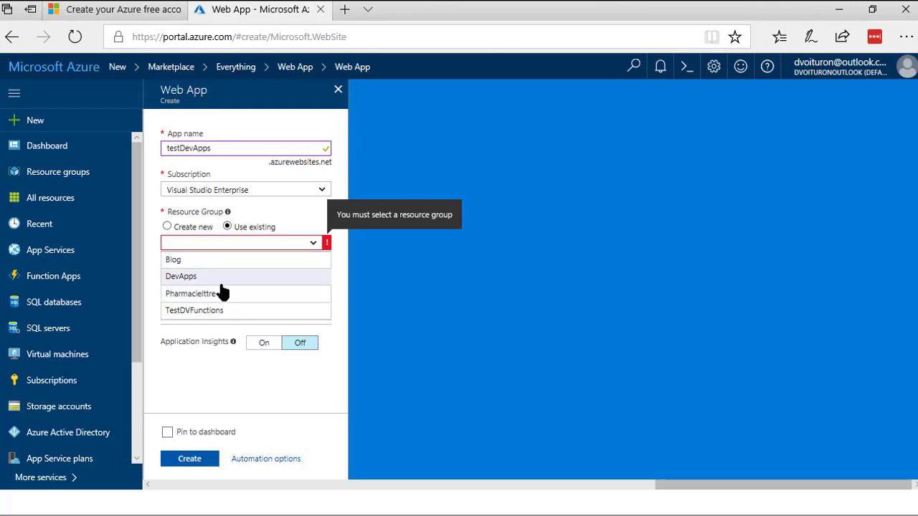
pyautogui.click(393, 270)
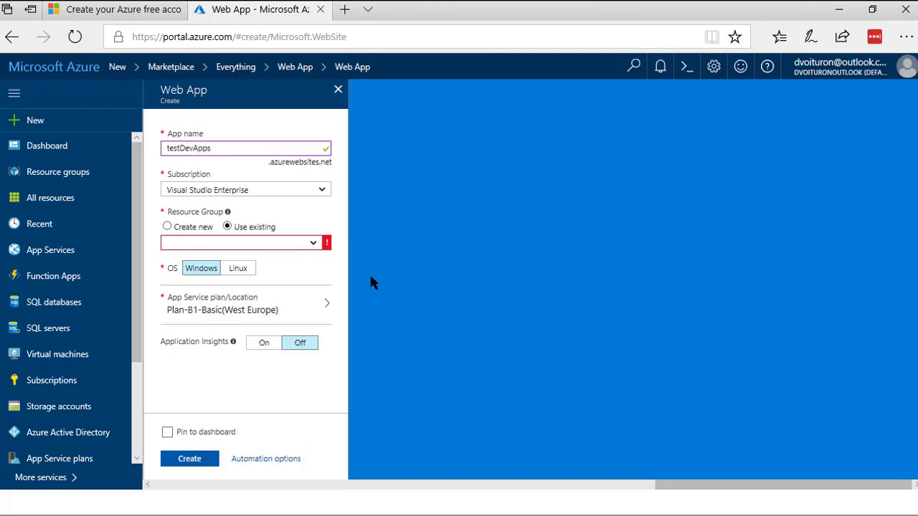
pyautogui.click(210, 269)
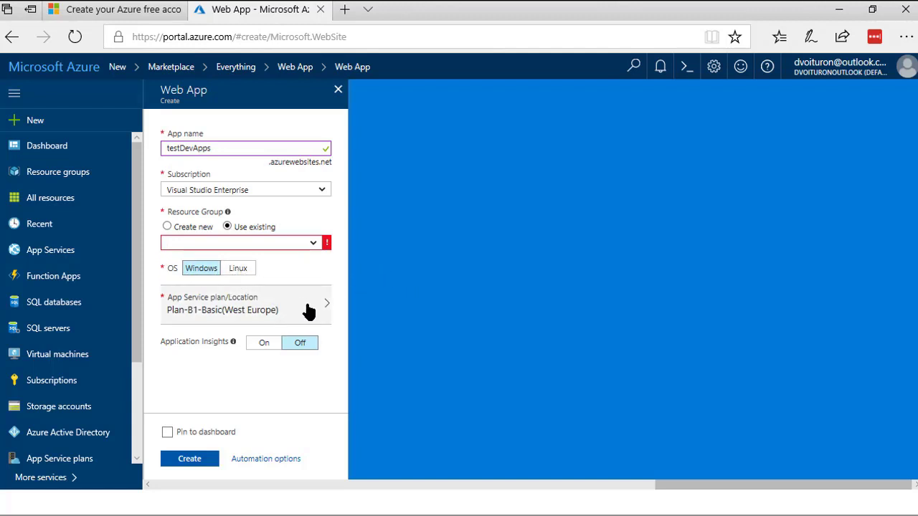
pyautogui.click(266, 309)
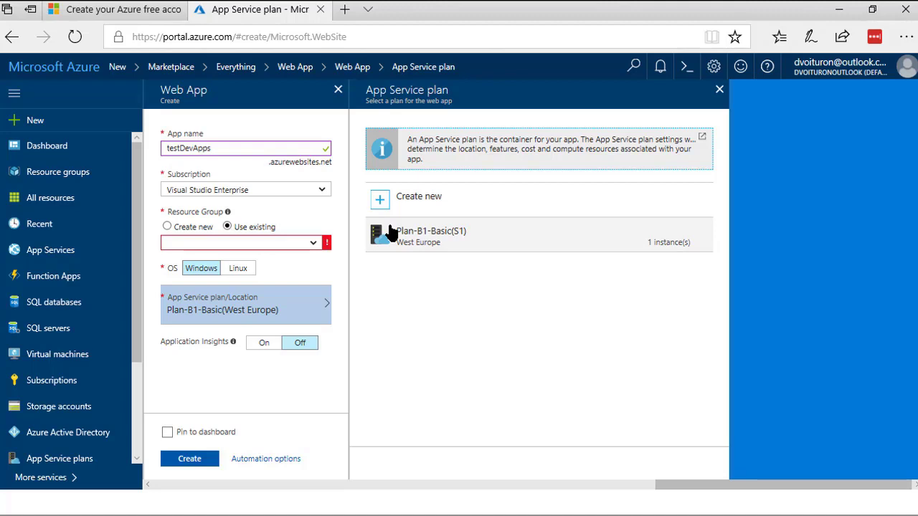
# Step: Switch to the PowerPoint slide show and advance to the "Tarification App Service" pricing slide
pyautogui.hotkey('alt', 'Tab')
pyautogui.hotkey('alt', 'Tab')
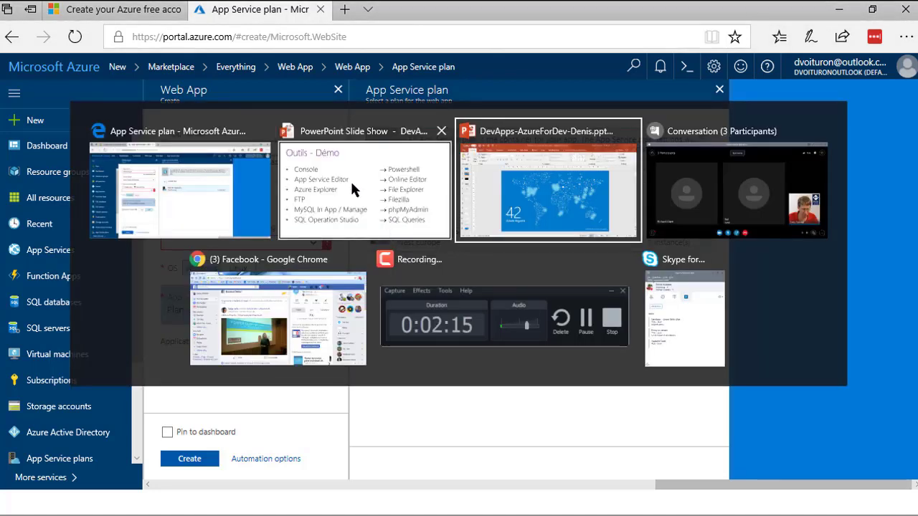
pyautogui.click(389, 231)
pyautogui.press('Right')
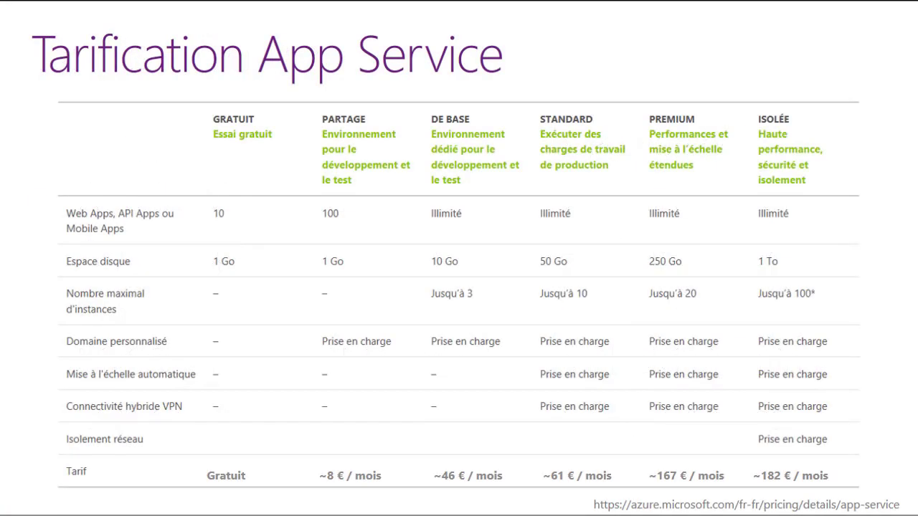
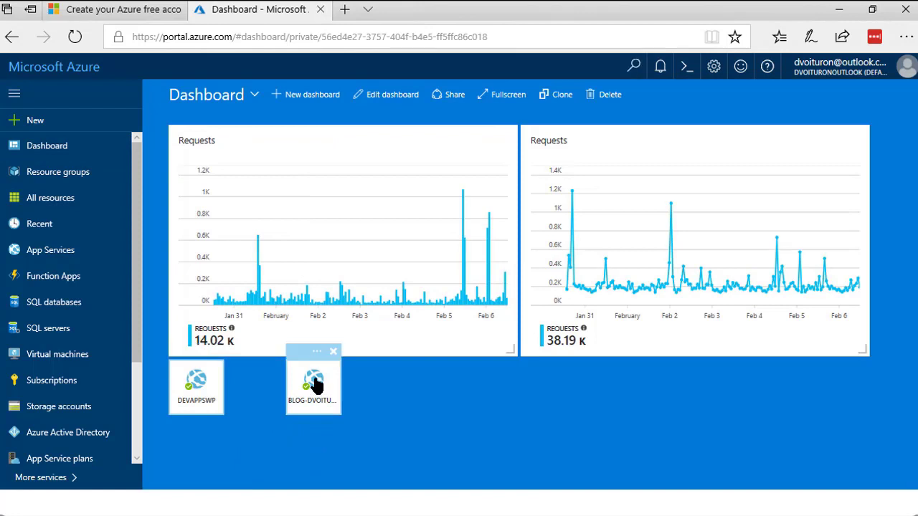
# Step: Open the blog app service from the dashboard and review its MySQL In App settings and export section
pyautogui.click(316, 388)
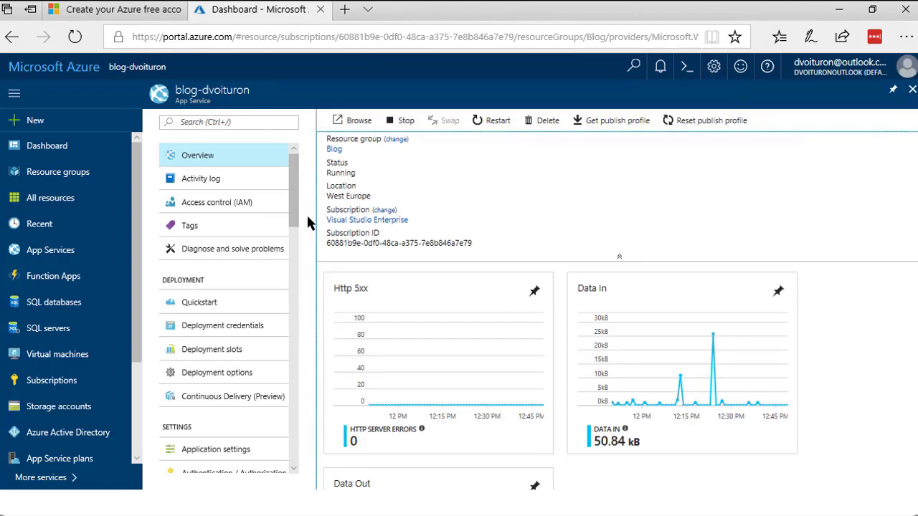
pyautogui.scroll(-1, 297, 211)
pyautogui.scroll(1, 301, 204)
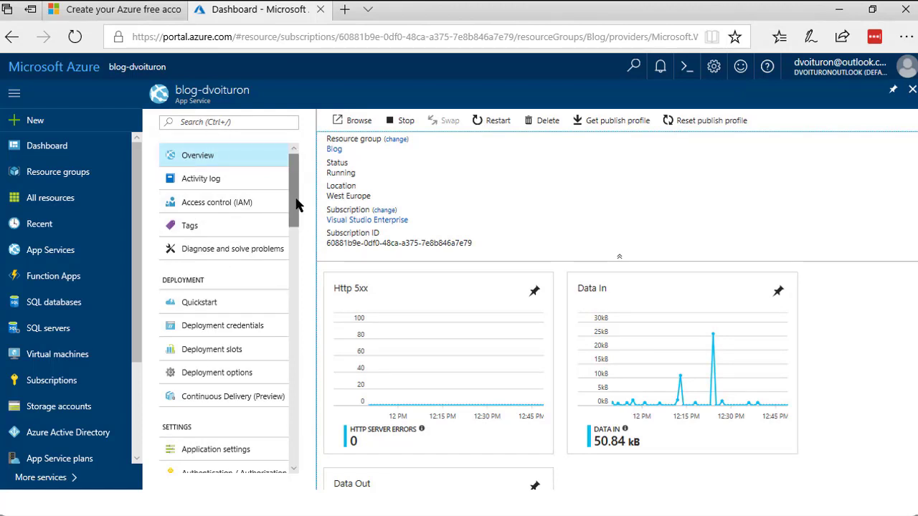
pyautogui.moveTo(297, 199); pyautogui.dragTo(297, 318)
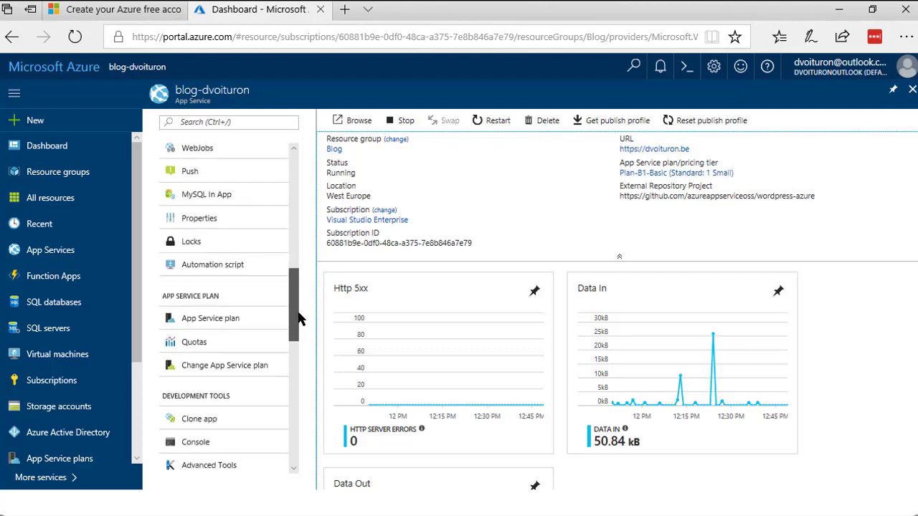
pyautogui.click(205, 196)
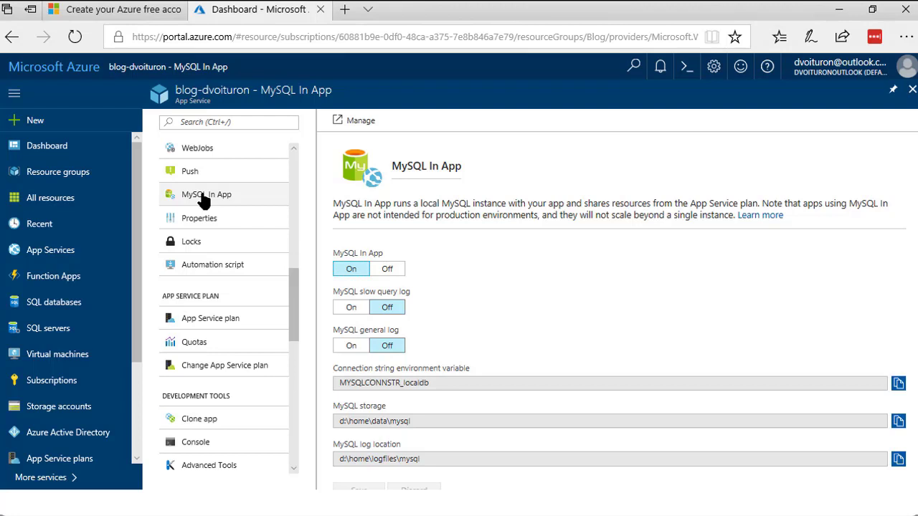
pyautogui.click(203, 198)
pyautogui.scroll(-3, 543, 301)
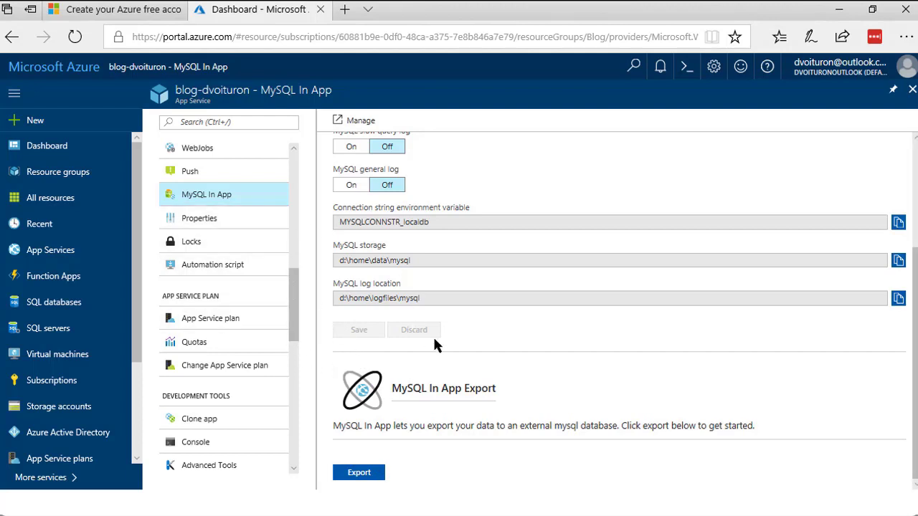
pyautogui.scroll(3, 435, 345)
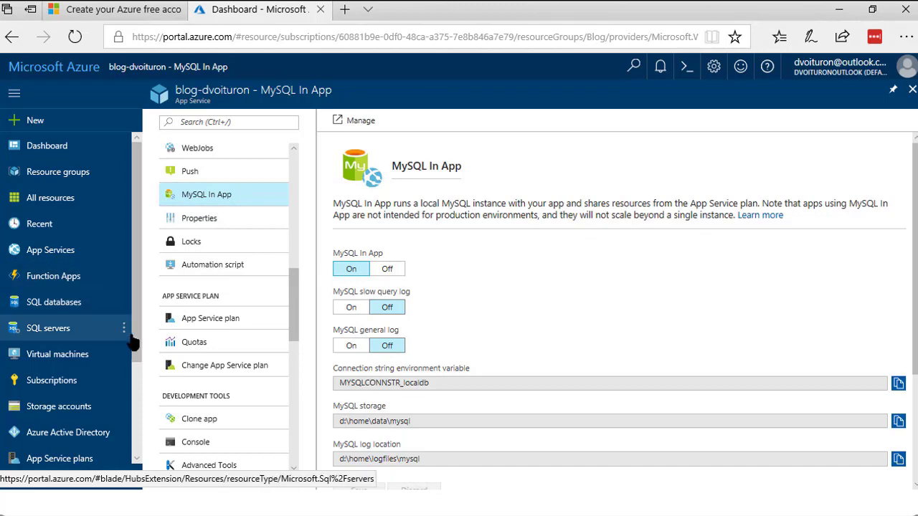
# Step: Search the Marketplace for "mysql", view the MySQL Database offer, and return to the dashboard without creating it
pyautogui.click(38, 120)
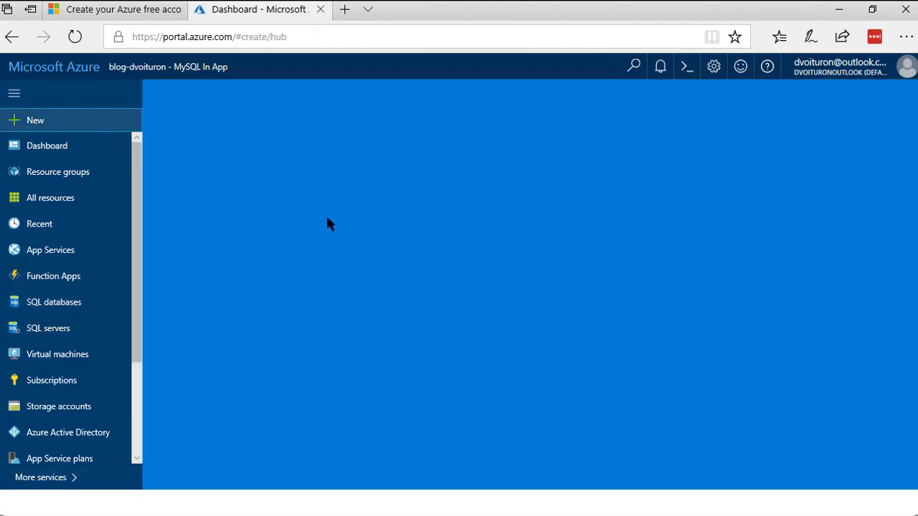
pyautogui.write('mys')
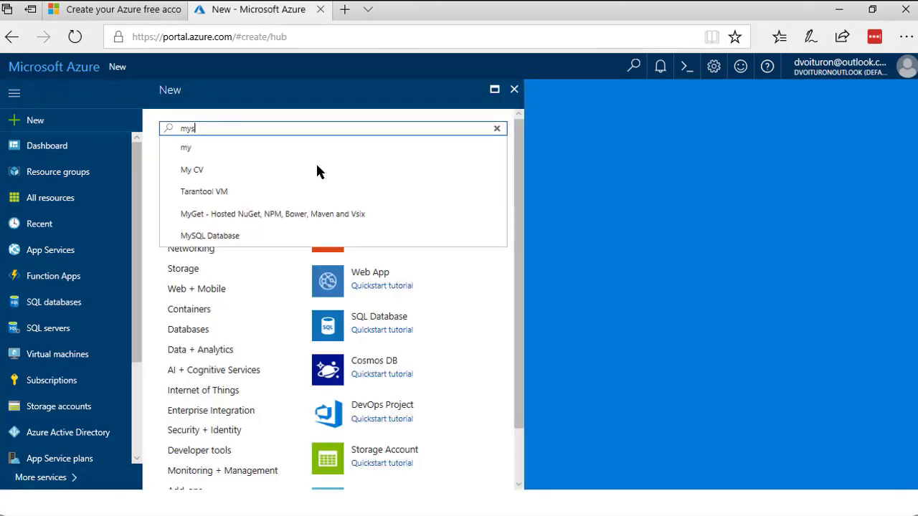
pyautogui.write('ql')
pyautogui.click(208, 169)
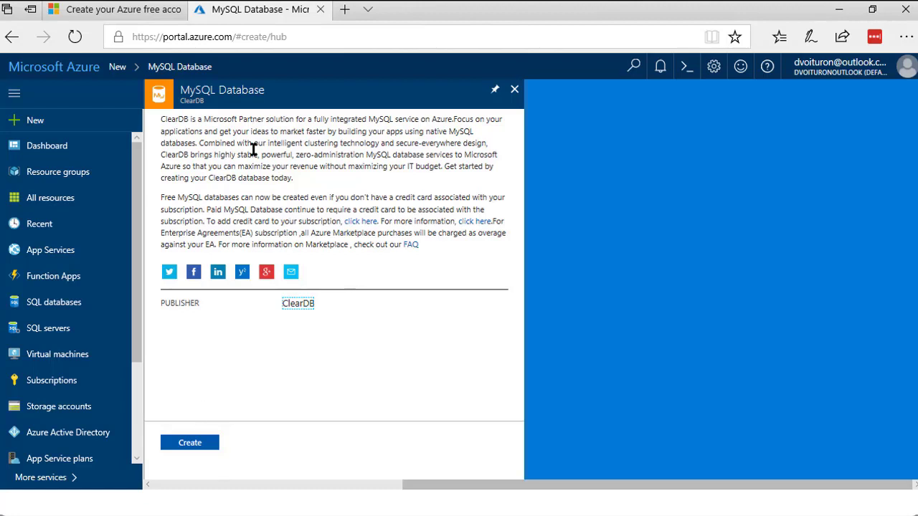
pyautogui.click(515, 89)
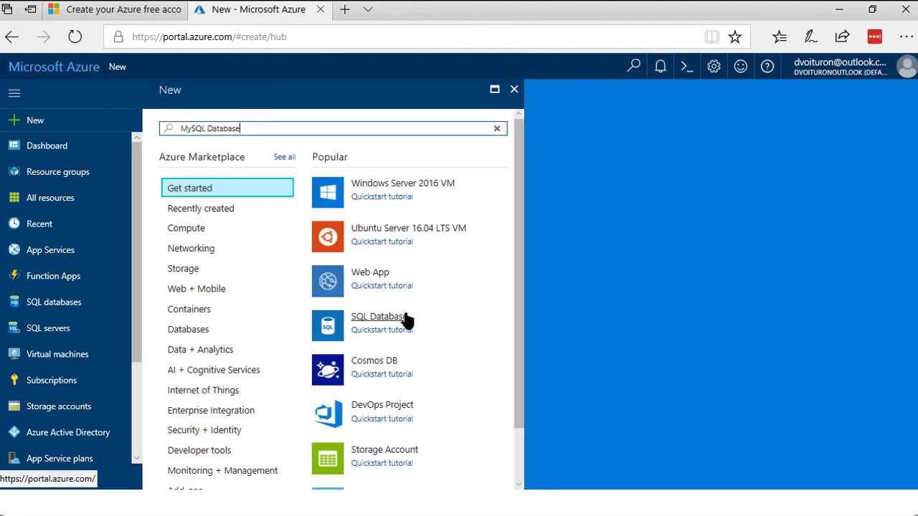
pyautogui.click(514, 89)
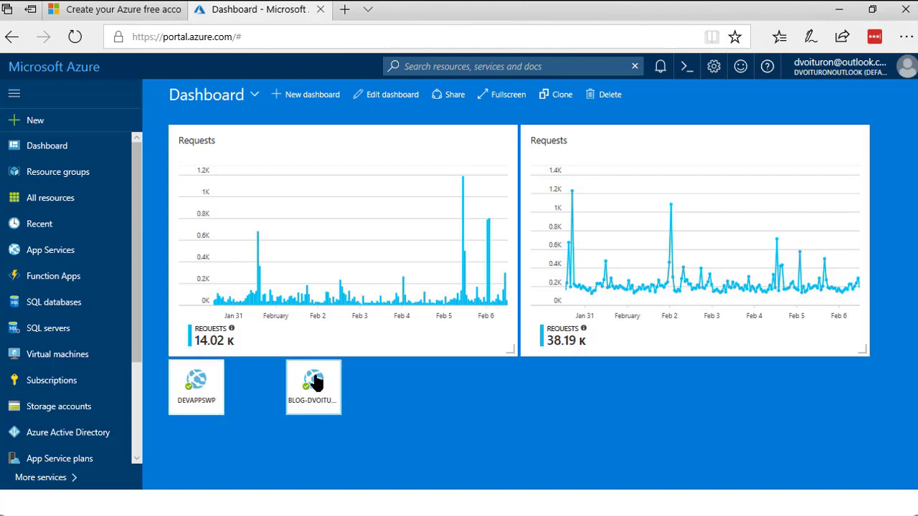
# Step: Open the devappswp app service from the dashboard and view its MySQL In App settings
pyautogui.click(199, 389)
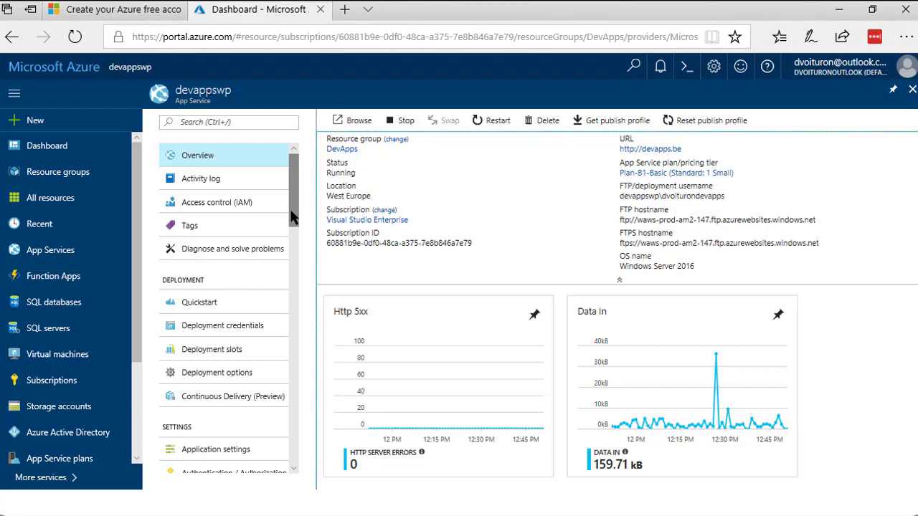
pyautogui.scroll(-3, 255, 301)
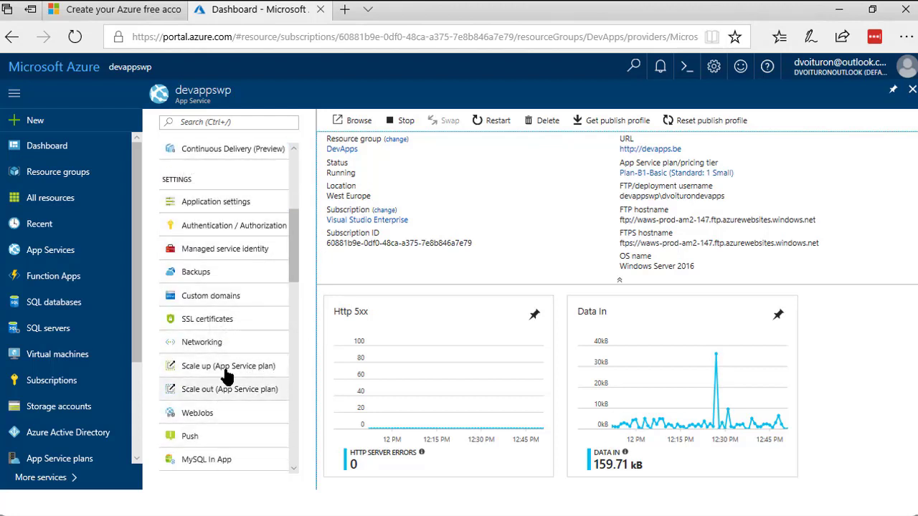
pyautogui.scroll(-3, 244, 341)
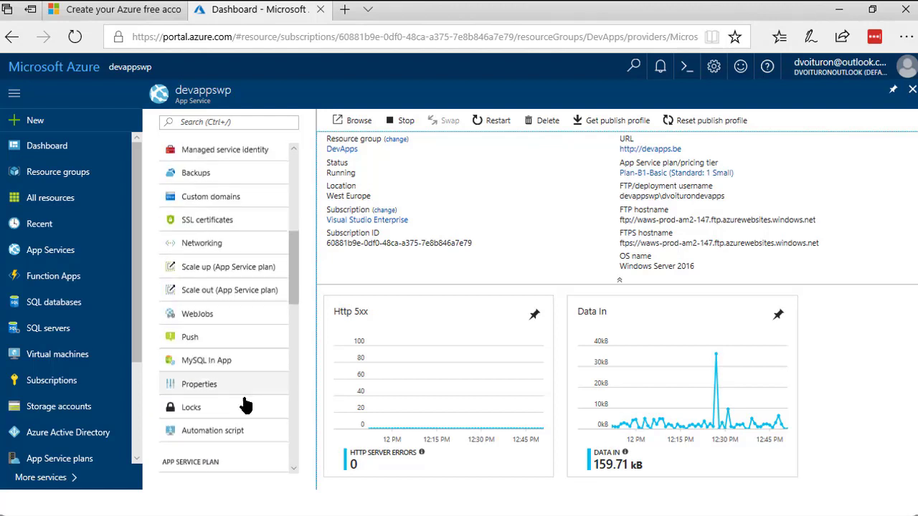
pyautogui.click(211, 364)
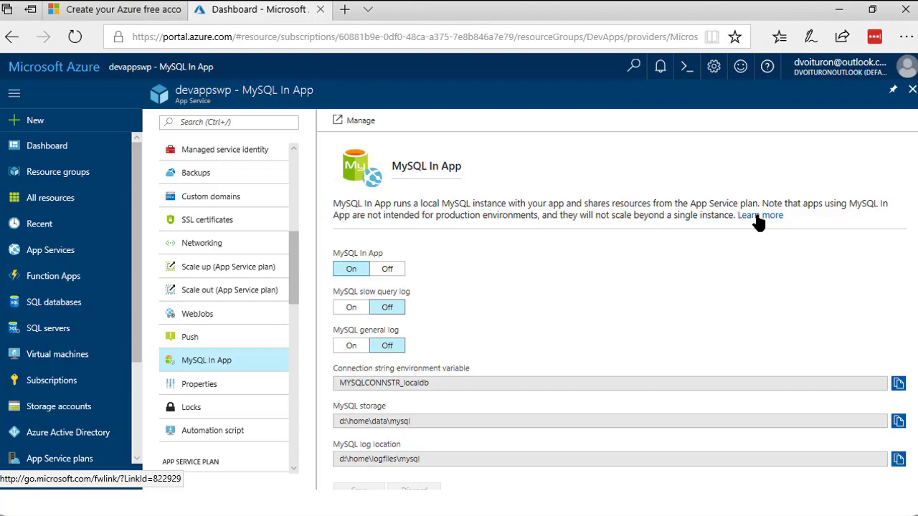
# Step: Switch to the PowerPoint slide show and advance to the "Tarification SQL Database" pricing slide
pyautogui.hotkey('alt', 'Tab')
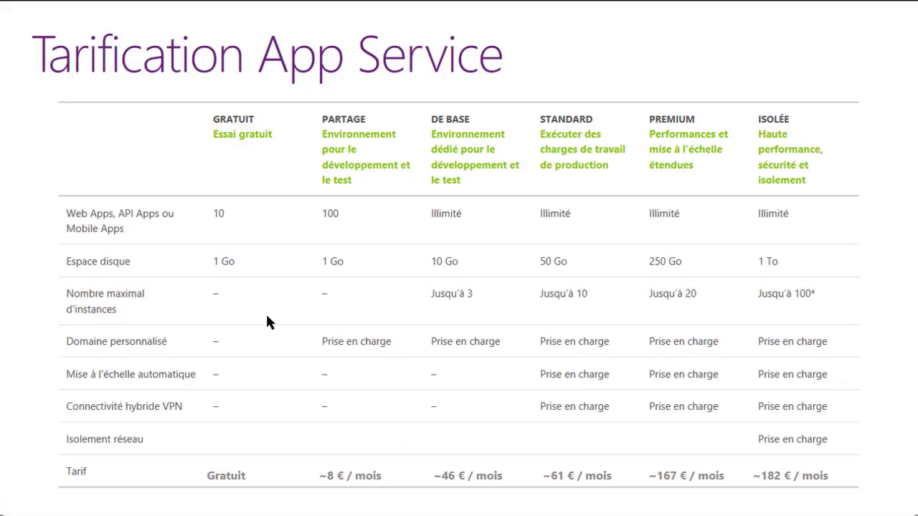
pyautogui.click(271, 322)
pyautogui.click(352, 369)
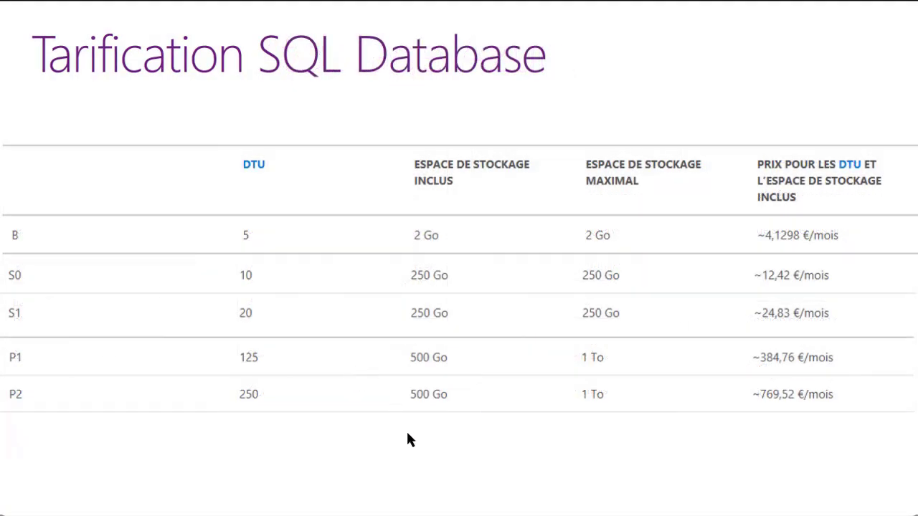
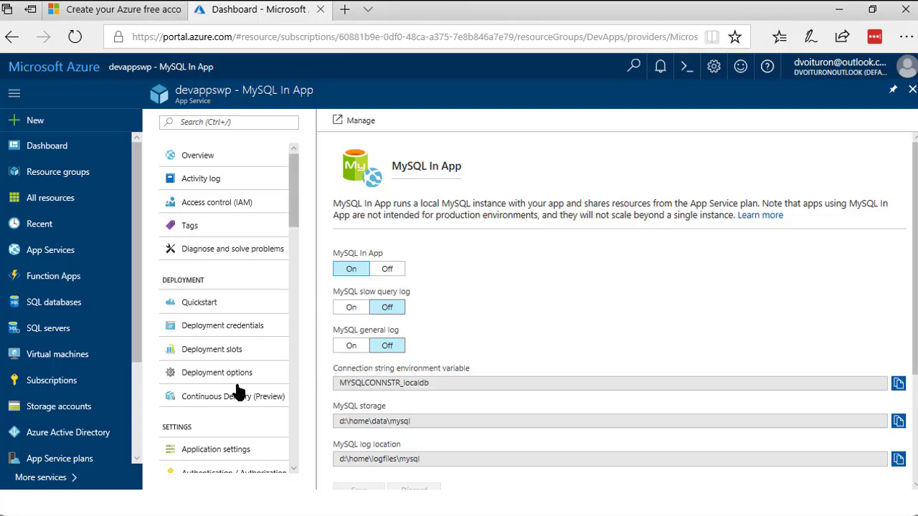
# Step: Review the source choices in devappswp's deployment options, then close the setup and discard the unsaved edits
pyautogui.click(214, 375)
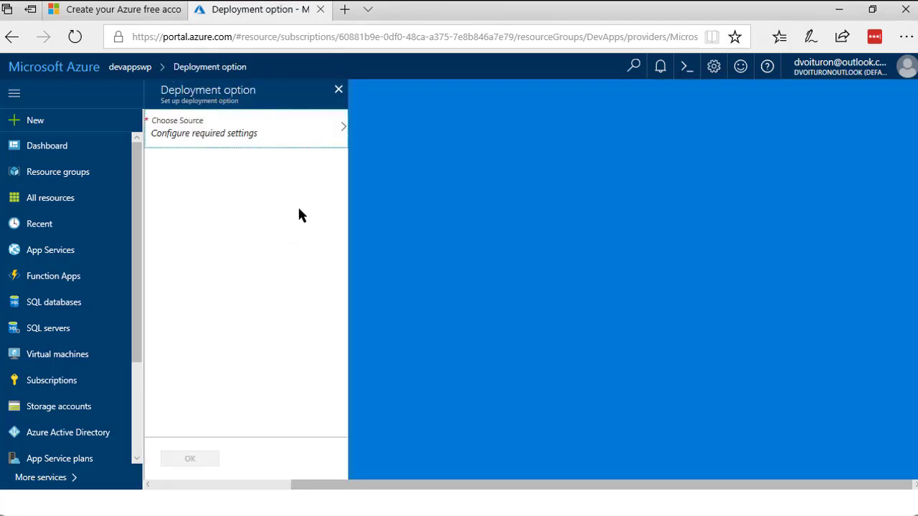
pyautogui.click(237, 139)
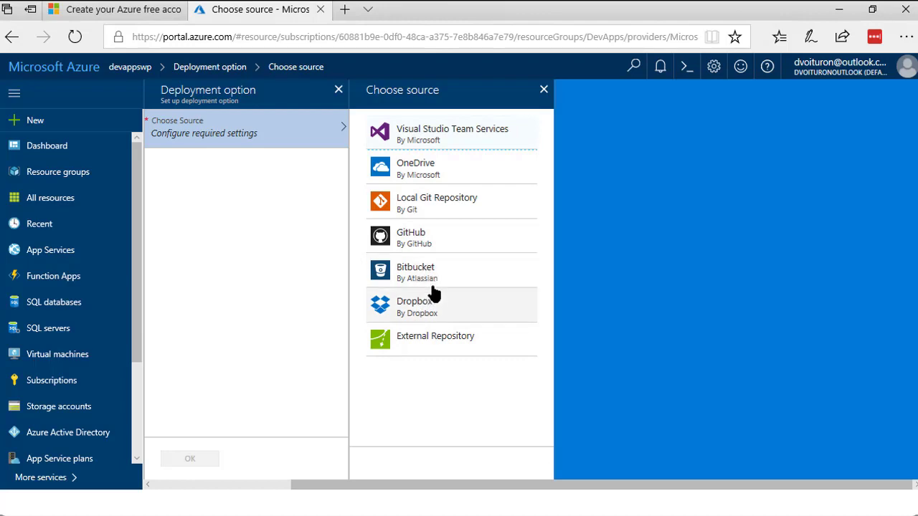
pyautogui.click(338, 89)
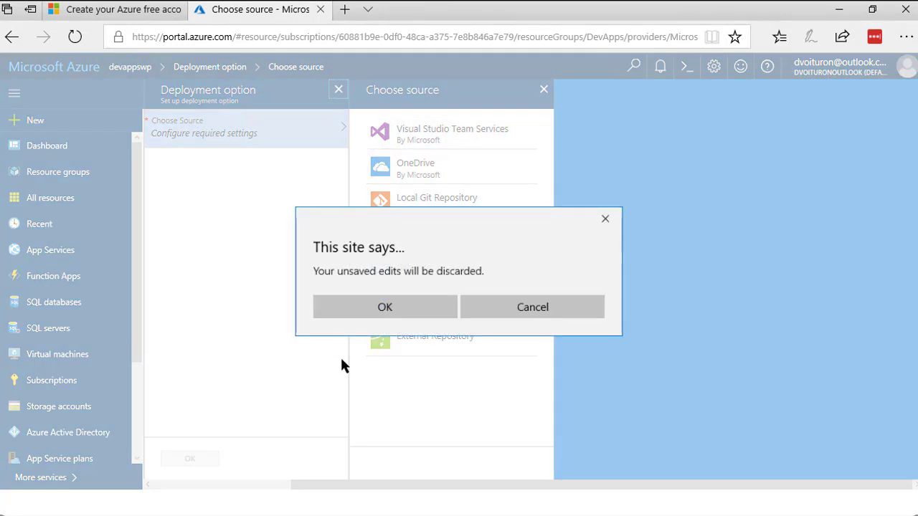
pyautogui.click(385, 307)
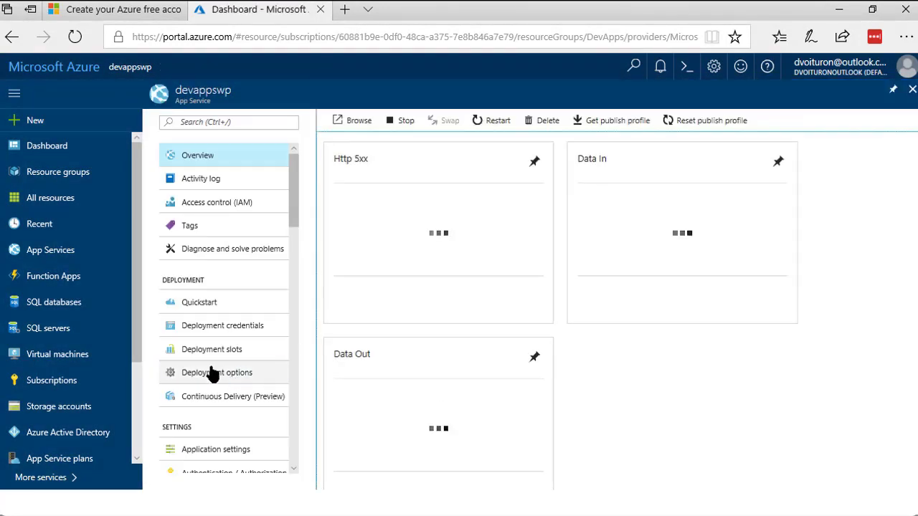
# Step: View the deployment credentials of devappswp and return to its overview to check the FTP deployment details
pyautogui.click(206, 327)
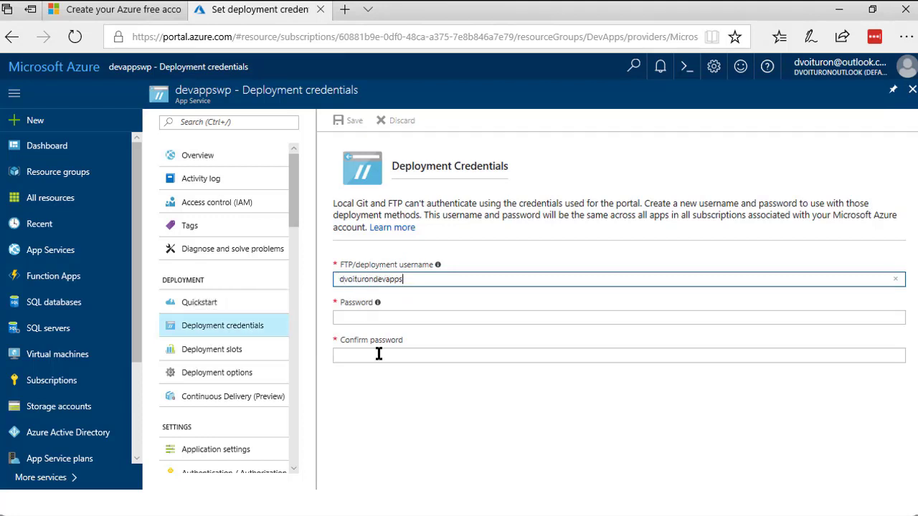
pyautogui.click(185, 155)
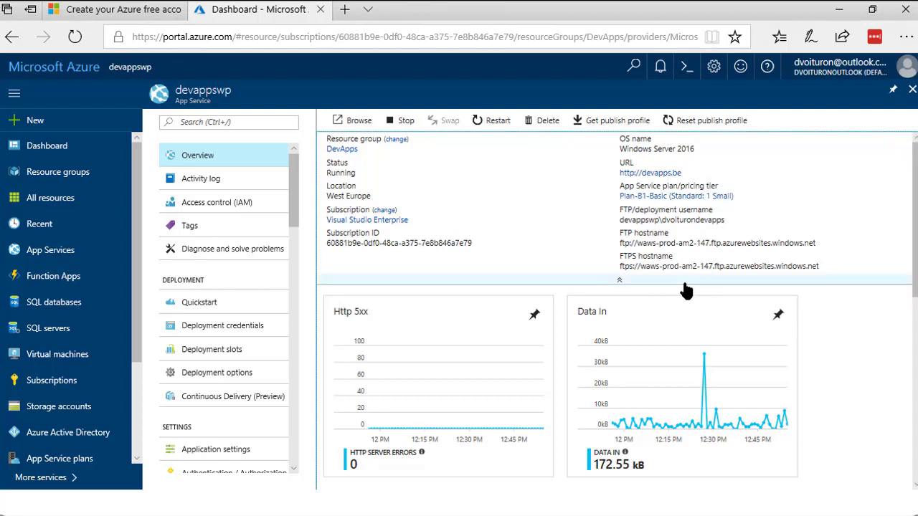
pyautogui.moveTo(674, 275)
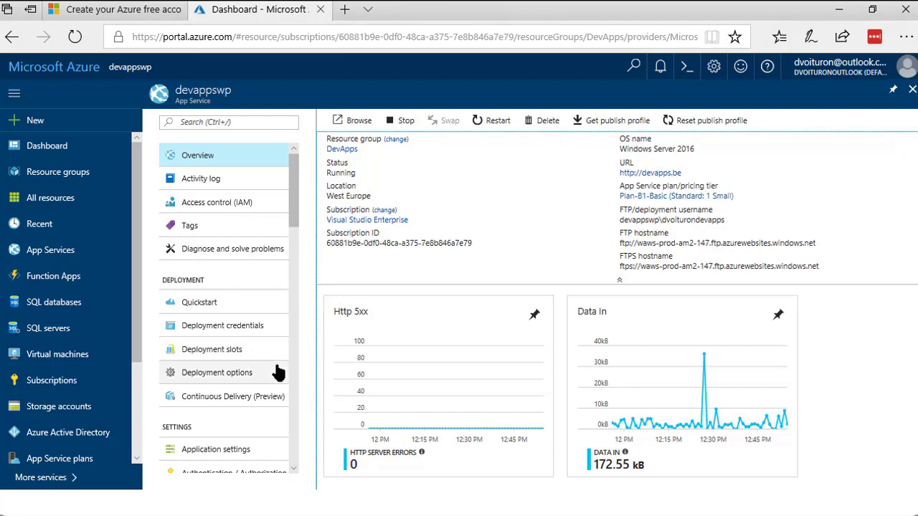
pyautogui.hotkey('alt', 'Tab')
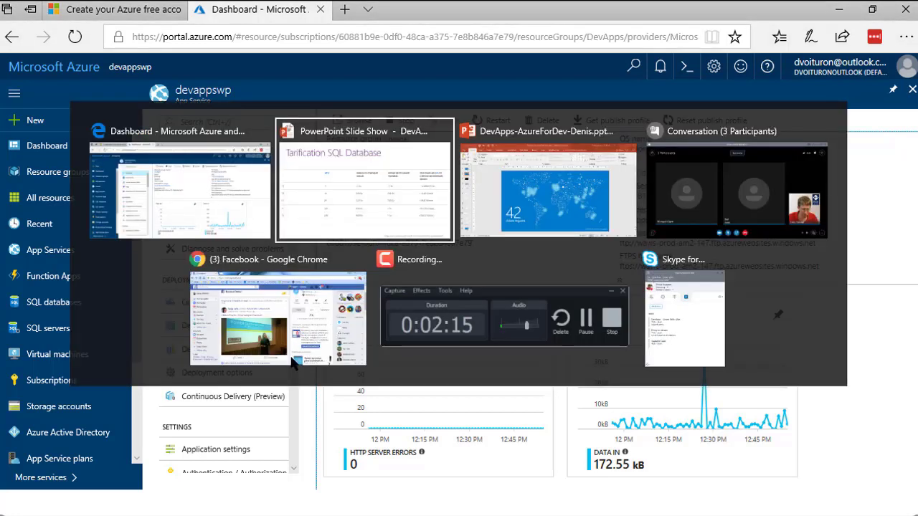
pyautogui.hotkey('alt', 'Tab')
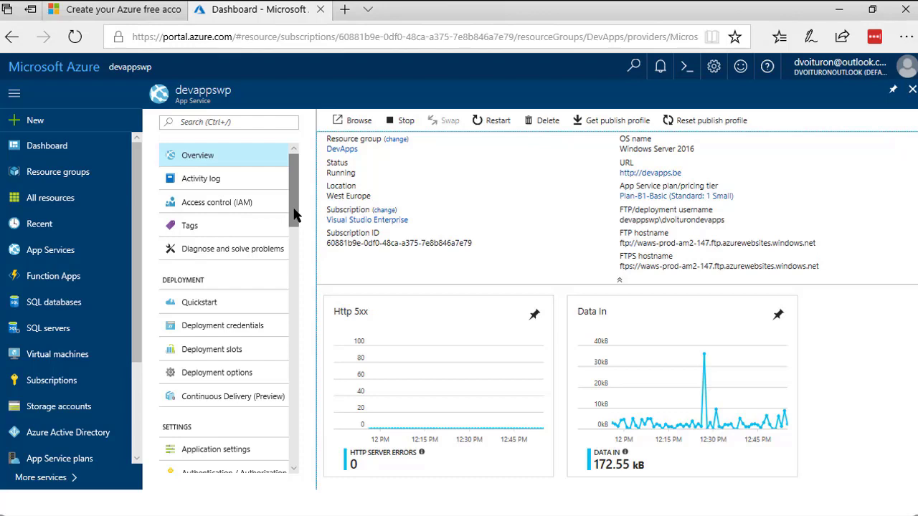
pyautogui.hotkey('alt', 'Tab')
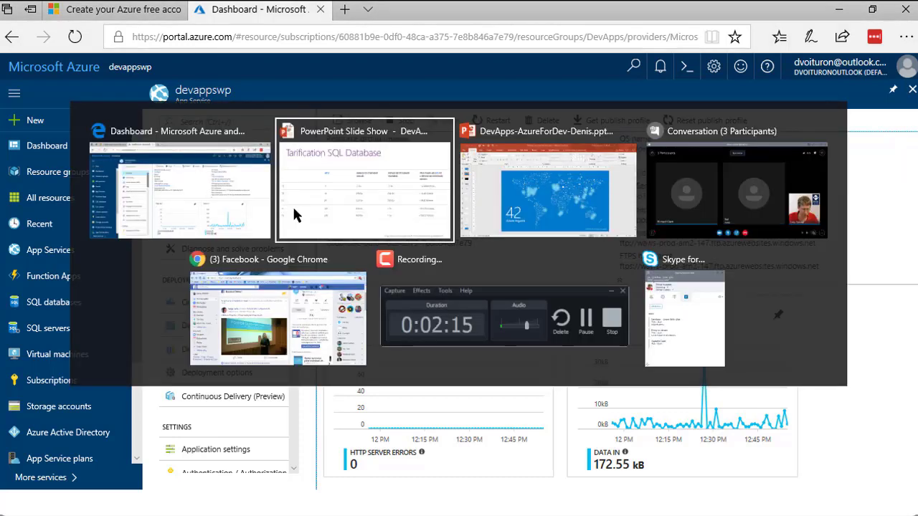
pyautogui.press('Escape')
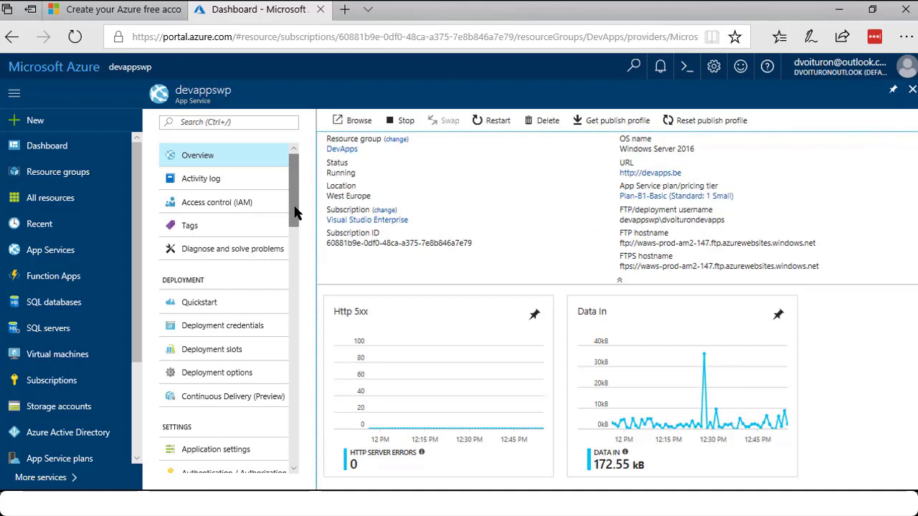
# Step: Highlight the FTP hostname in the devappswp overview, then clear the selection
pyautogui.moveTo(646, 242)
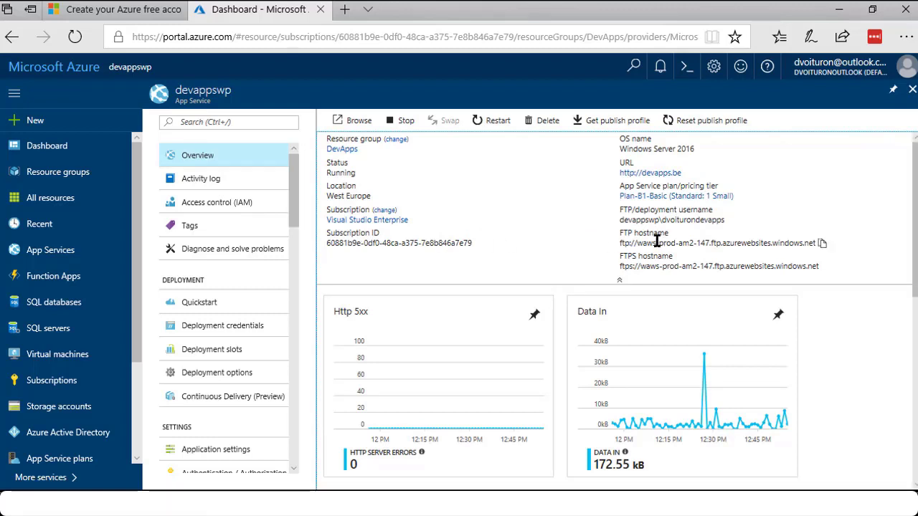
pyautogui.moveTo(621, 244); pyautogui.dragTo(817, 244)
pyautogui.click(858, 258)
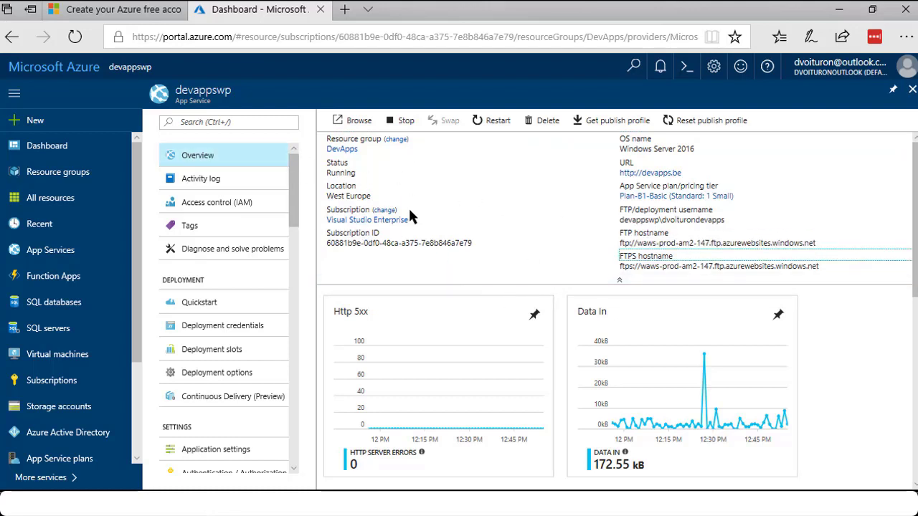
# Step: View the deployment slots of devappswp and return to the app's overview
pyautogui.click(201, 353)
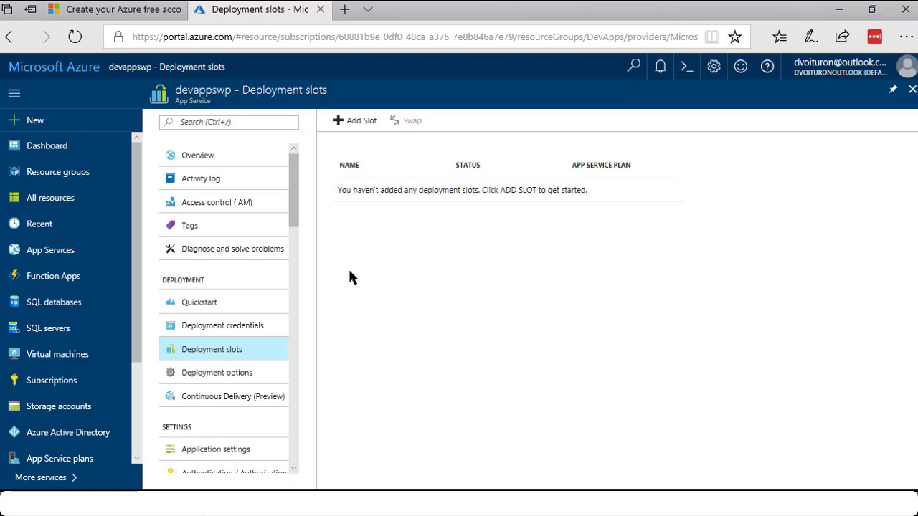
pyautogui.click(205, 157)
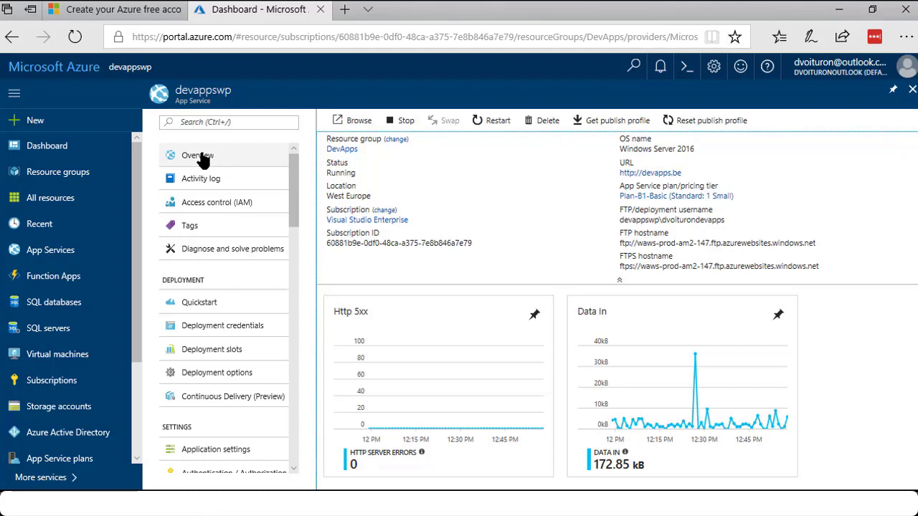
pyautogui.click(201, 157)
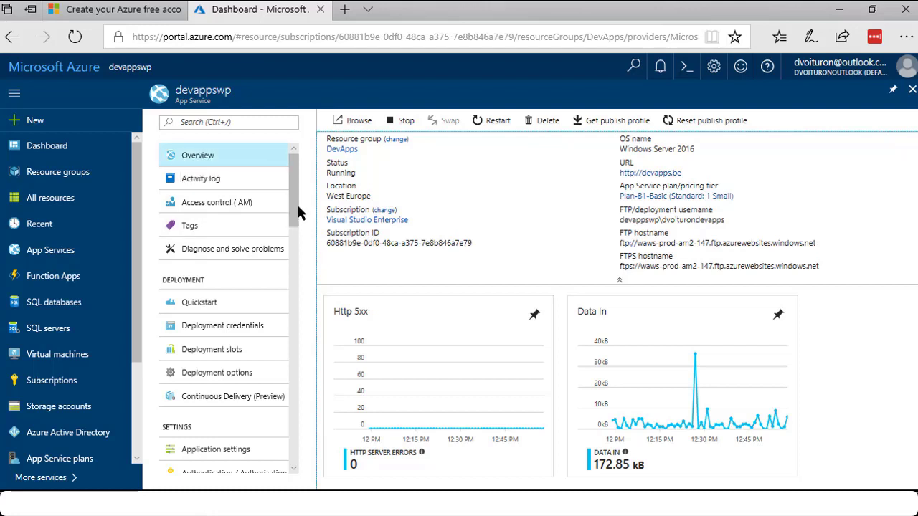
# Step: Open the devappswp console, list the contents of wwwroot with dir, and review the listing from its beginning
pyautogui.scroll(-3, 297, 240)
pyautogui.moveTo(296, 240); pyautogui.dragTo(312, 356)
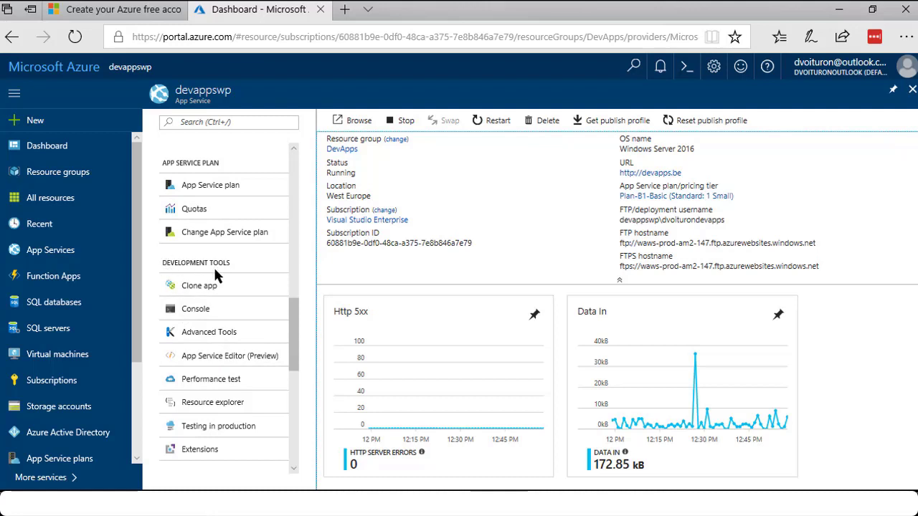
pyautogui.click(197, 309)
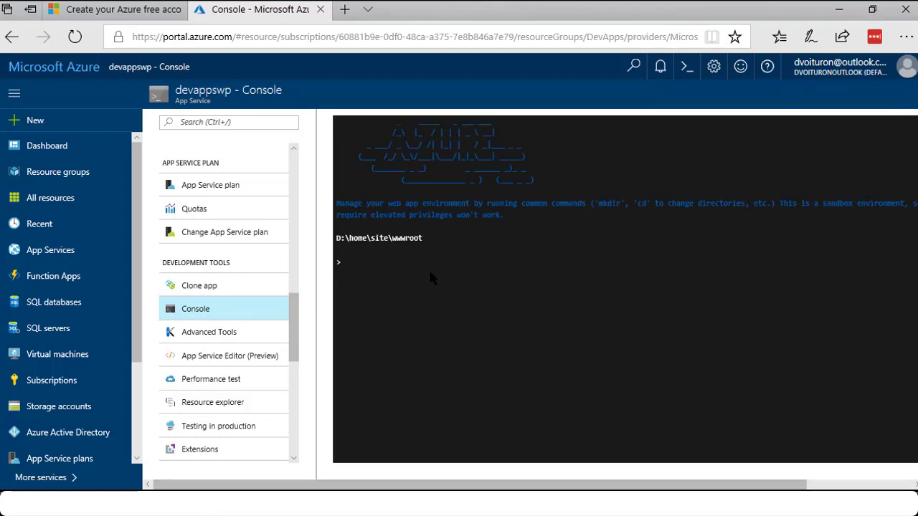
pyautogui.write('dir')
pyautogui.press('Return')
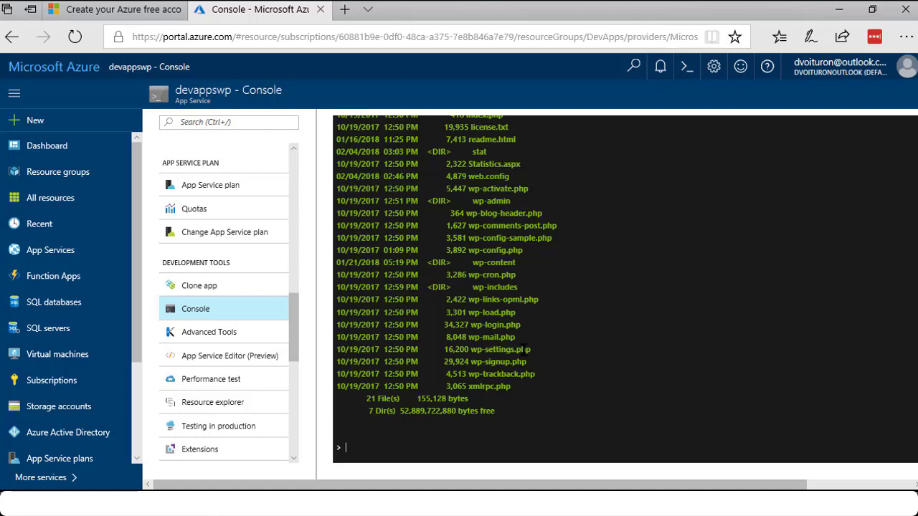
pyautogui.scroll(2, 516, 351)
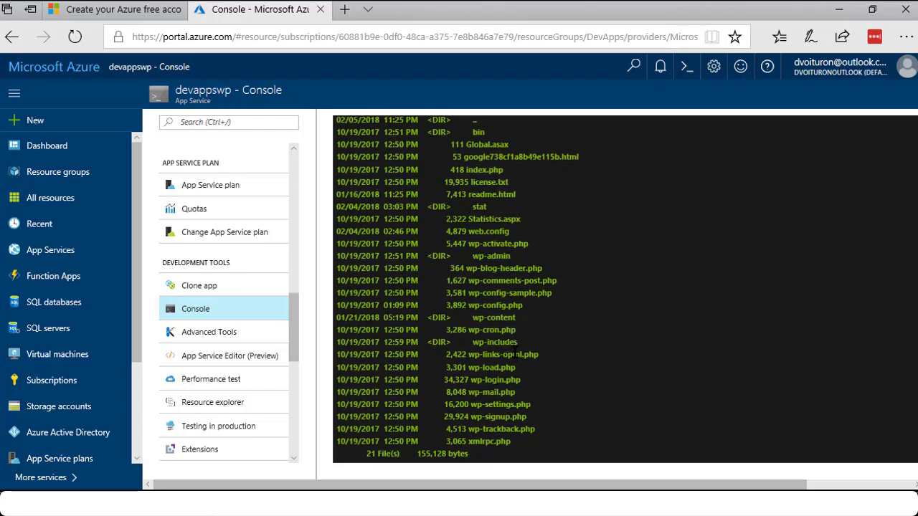
pyautogui.scroll(4, 515, 352)
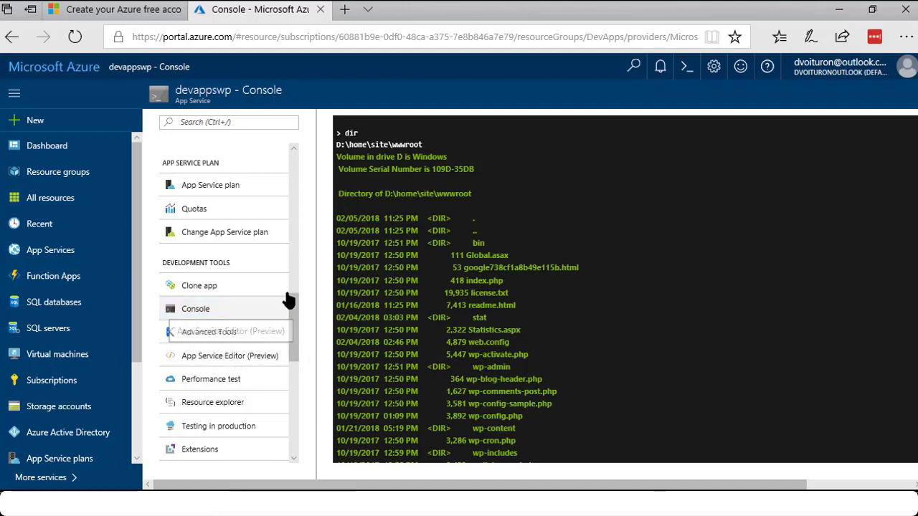
# Step: Launch the App Service Editor (Preview) for devappswp, and close the Kudu Services page
pyautogui.click(245, 359)
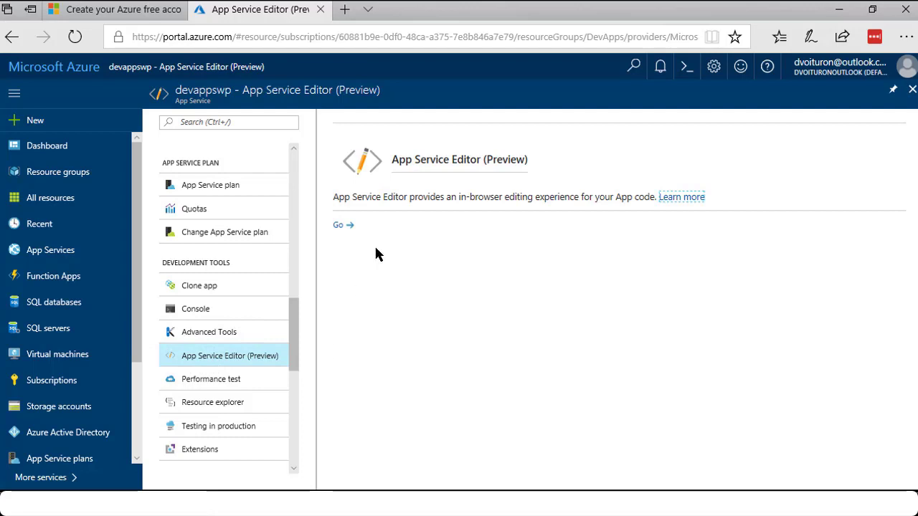
pyautogui.click(339, 228)
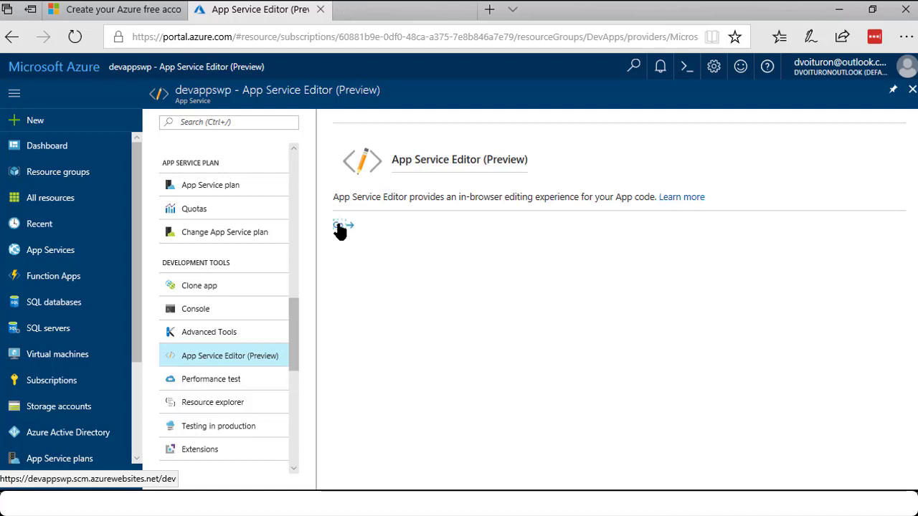
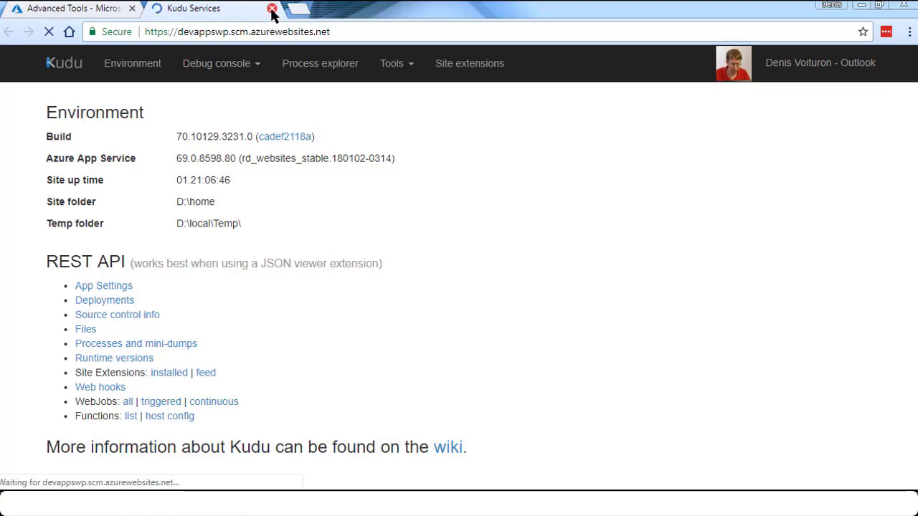
pyautogui.click(272, 9)
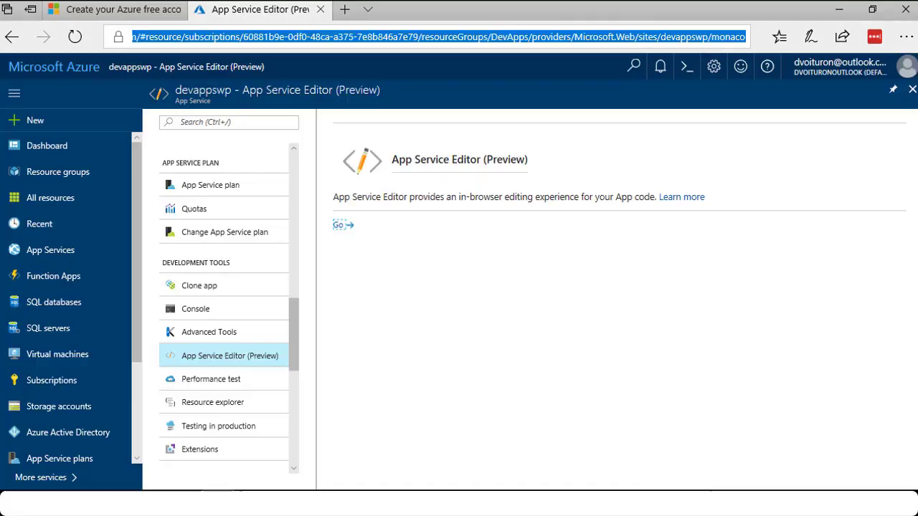
pyautogui.click(388, 328)
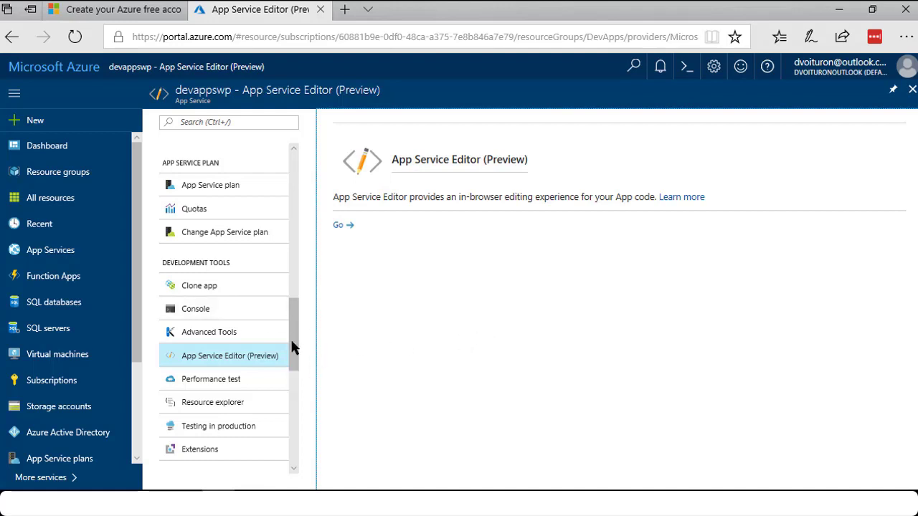
# Step: Launch the MySQL In App management page of devappswp, review the MySQL In App settings, and close the management page
pyautogui.scroll(-1, 300, 354)
pyautogui.moveTo(299, 353); pyautogui.dragTo(313, 307)
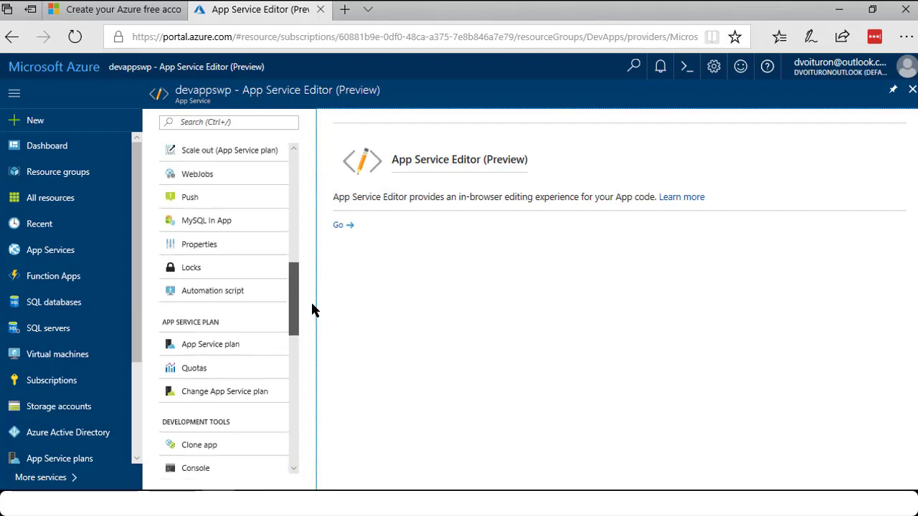
pyautogui.click(207, 222)
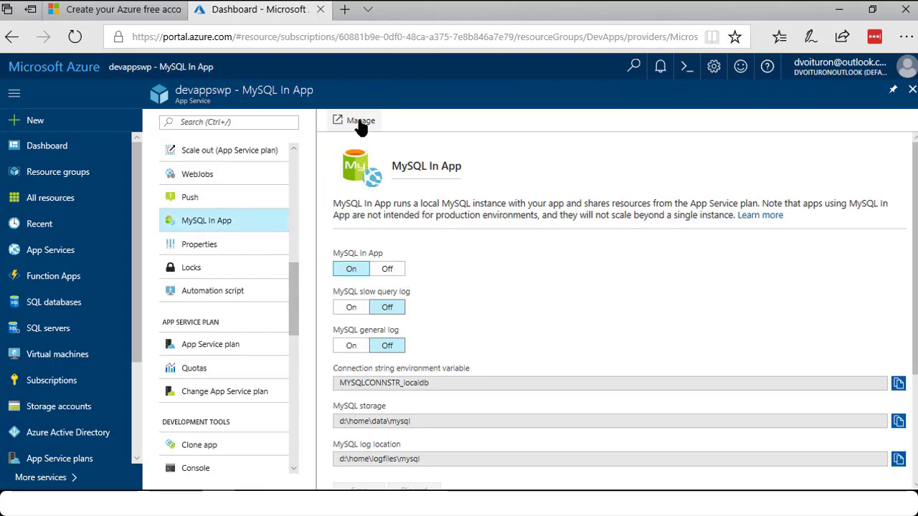
pyautogui.click(359, 121)
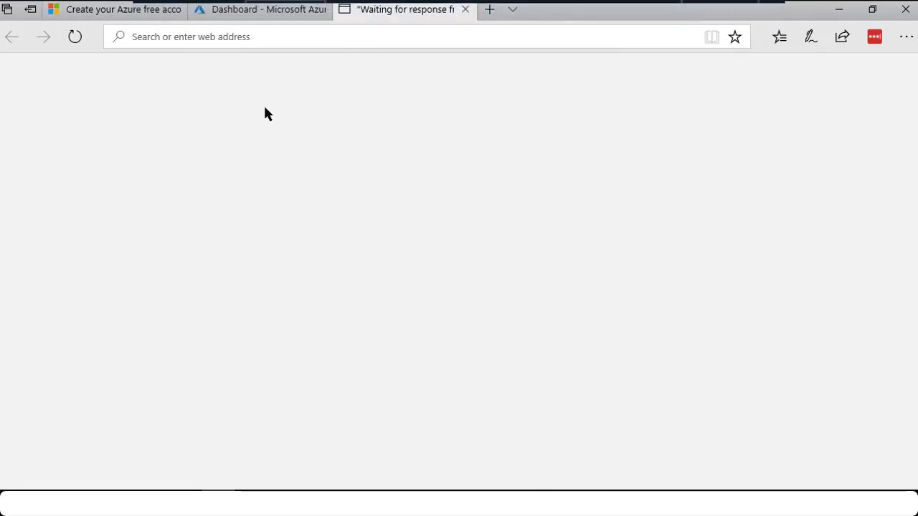
pyautogui.click(289, 13)
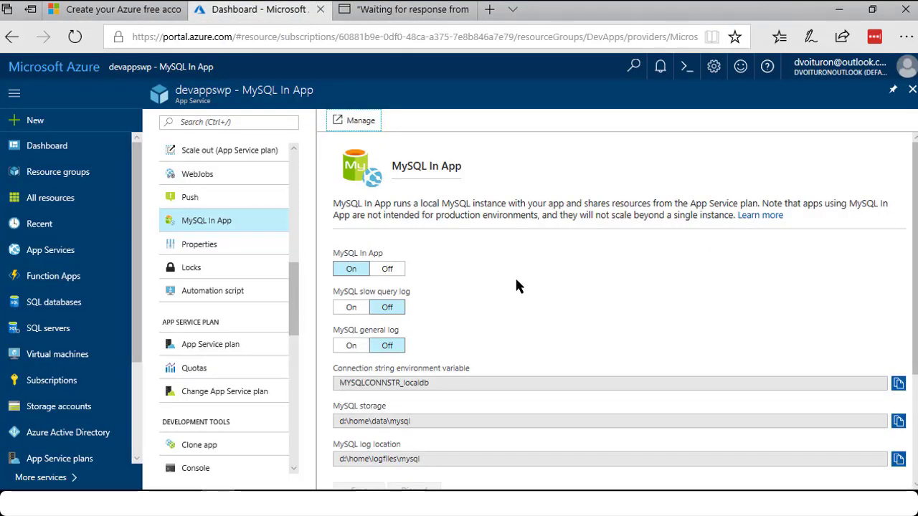
pyautogui.scroll(-1, 516, 283)
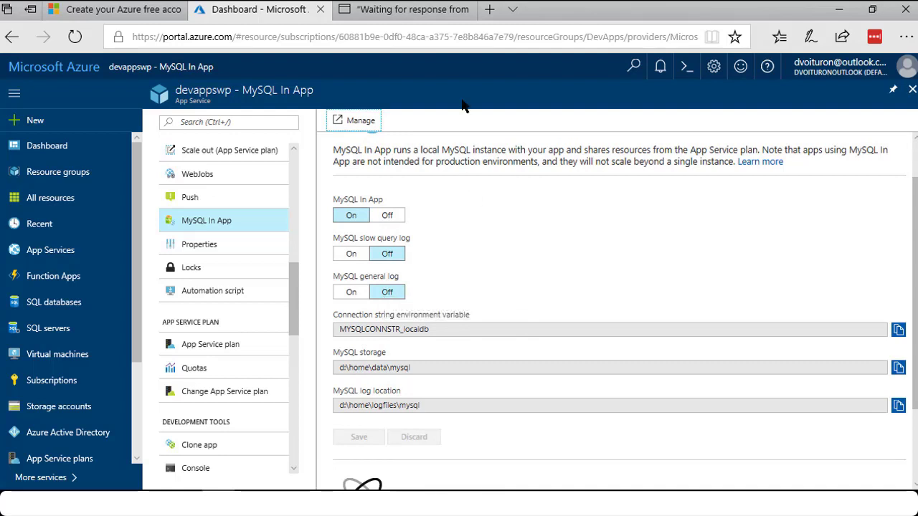
pyautogui.click(467, 9)
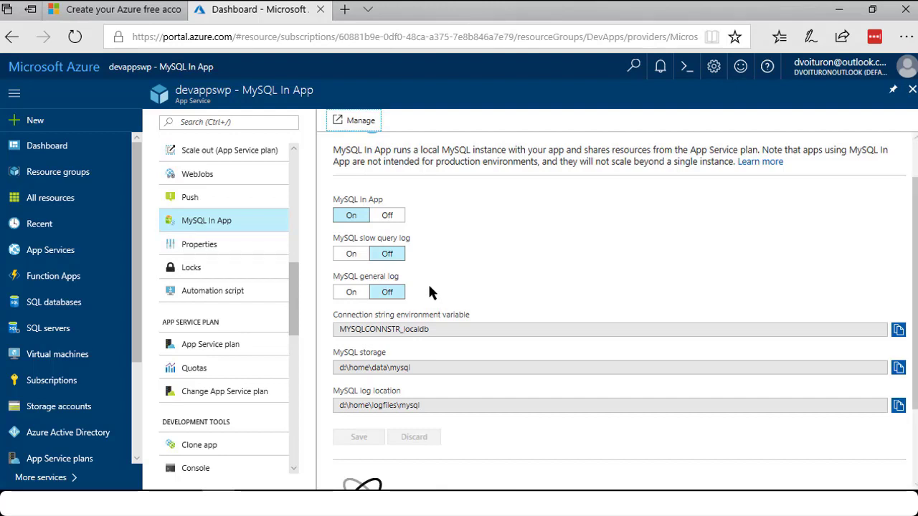
# Step: View the installed extensions of devappswp, open the form for adding an extension, and close it without choosing one
pyautogui.moveTo(290, 310); pyautogui.dragTo(310, 361)
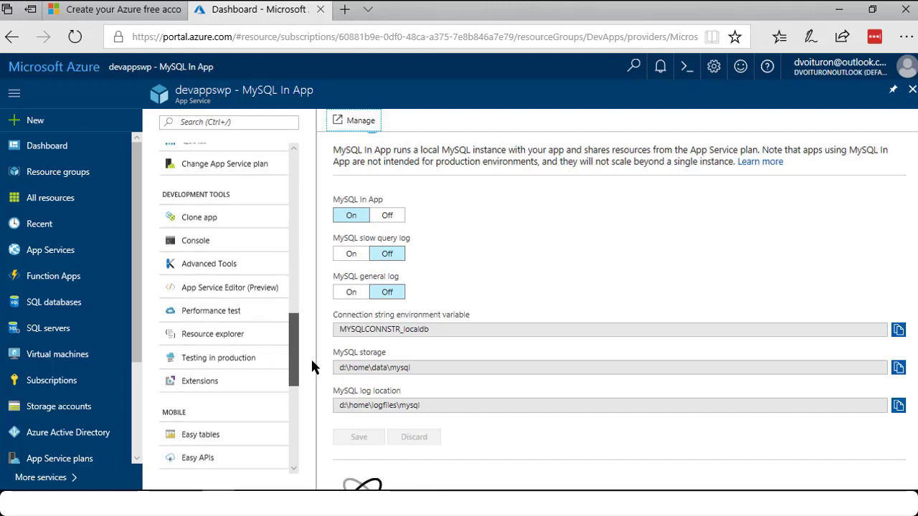
pyautogui.click(207, 383)
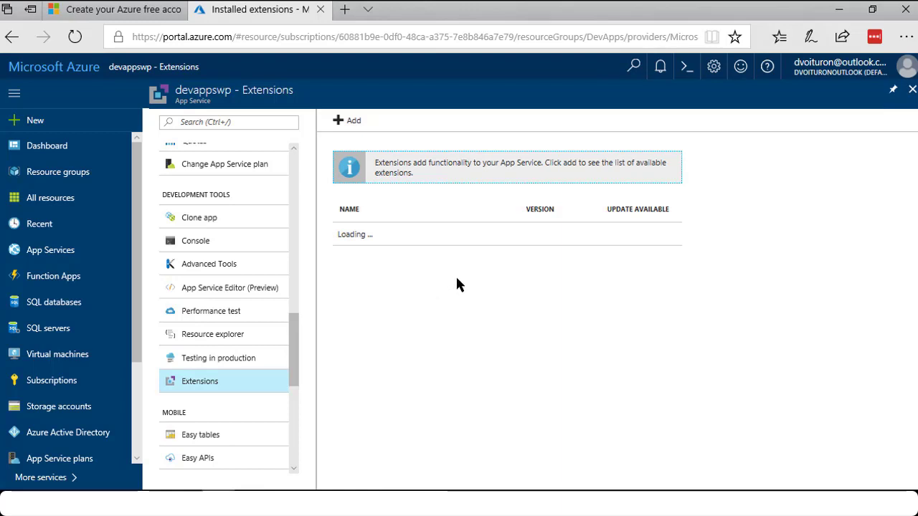
pyautogui.click(351, 123)
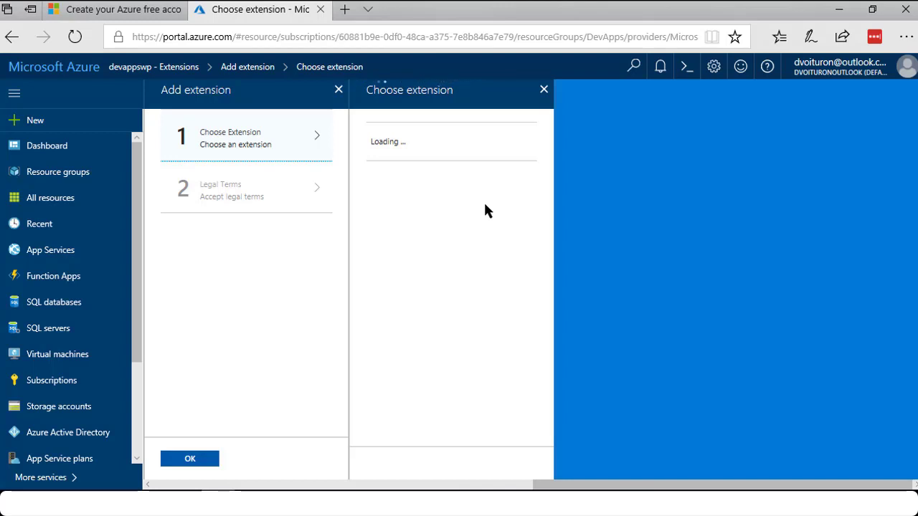
pyautogui.click(544, 90)
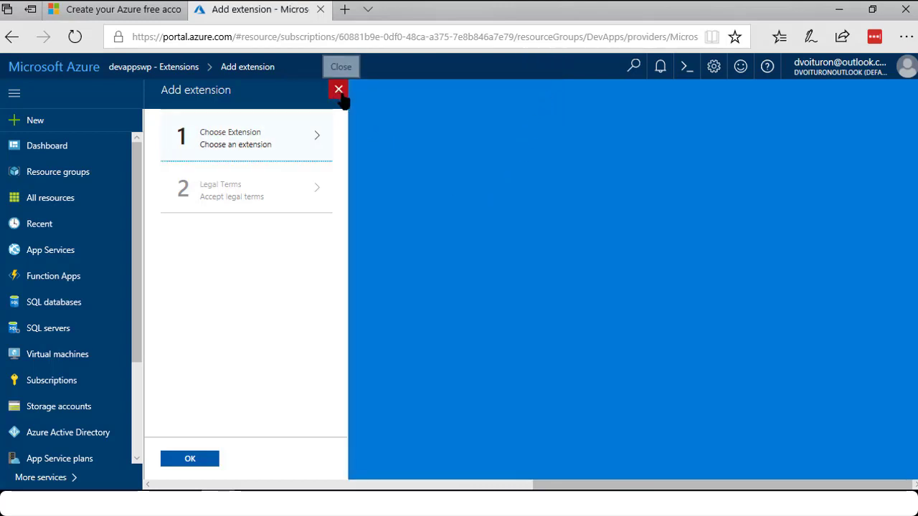
pyautogui.click(340, 94)
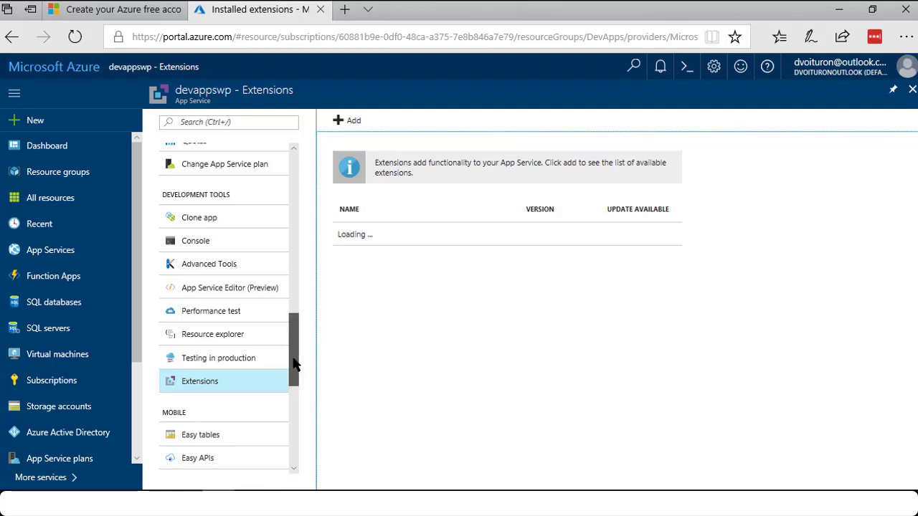
# Step: View the Easy tables page in the mobile features of devappswp
pyautogui.moveTo(294, 365); pyautogui.dragTo(300, 385)
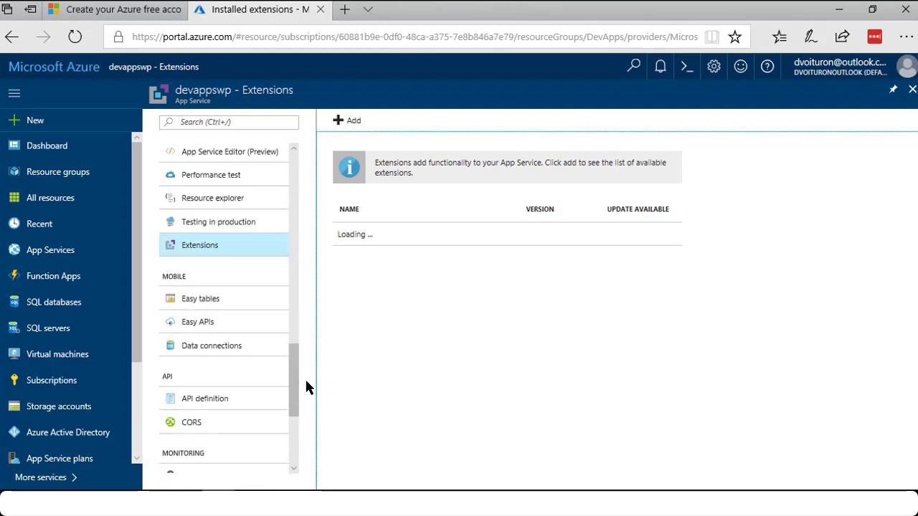
pyautogui.click(200, 301)
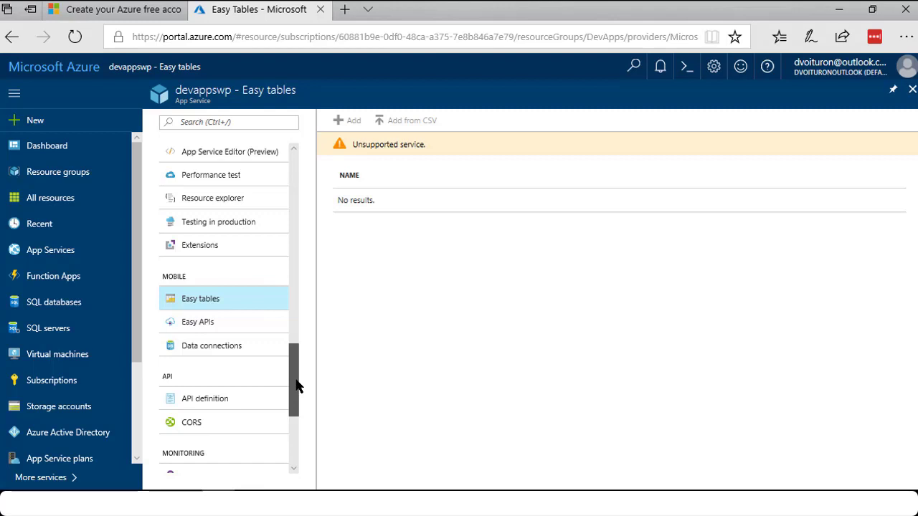
pyautogui.moveTo(297, 386); pyautogui.dragTo(296, 356)
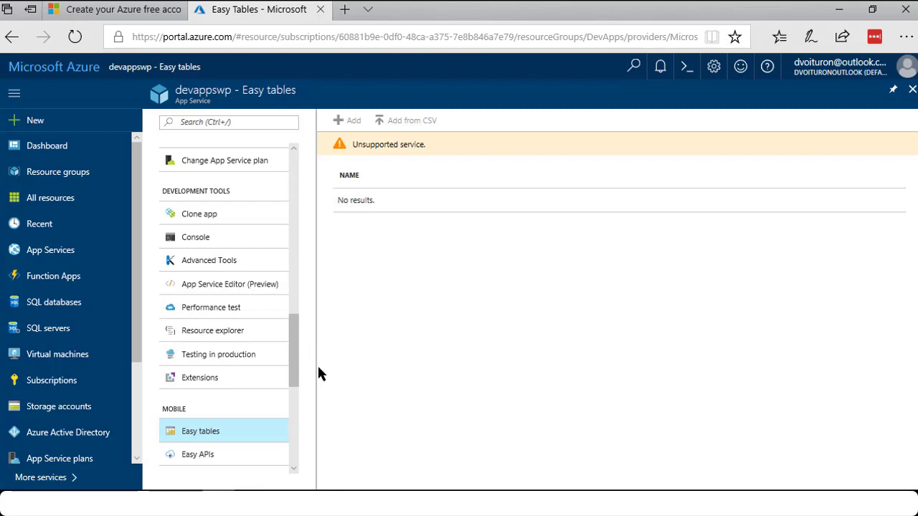
# Step: Open the Application settings of devappswp, check the available .NET Framework versions, and review the general settings down to Auto Swap Slot
pyautogui.moveTo(296, 354); pyautogui.dragTo(300, 154)
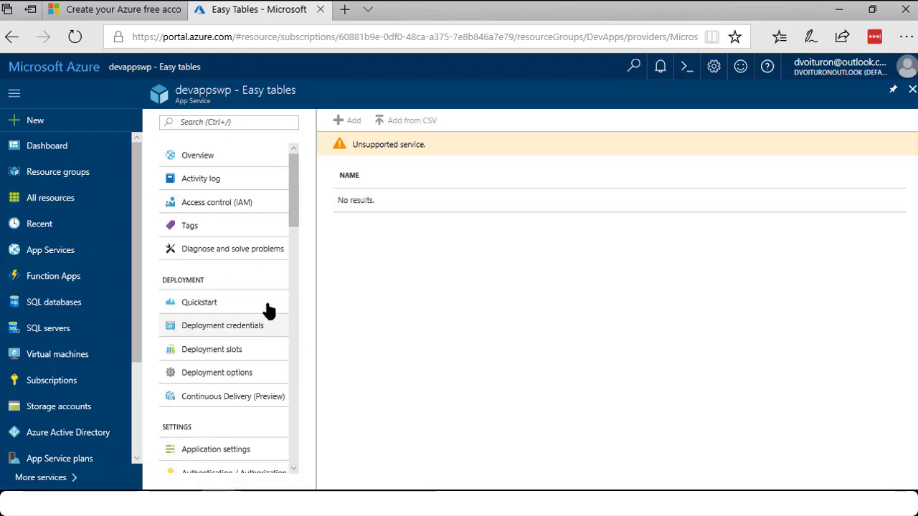
pyautogui.click(230, 450)
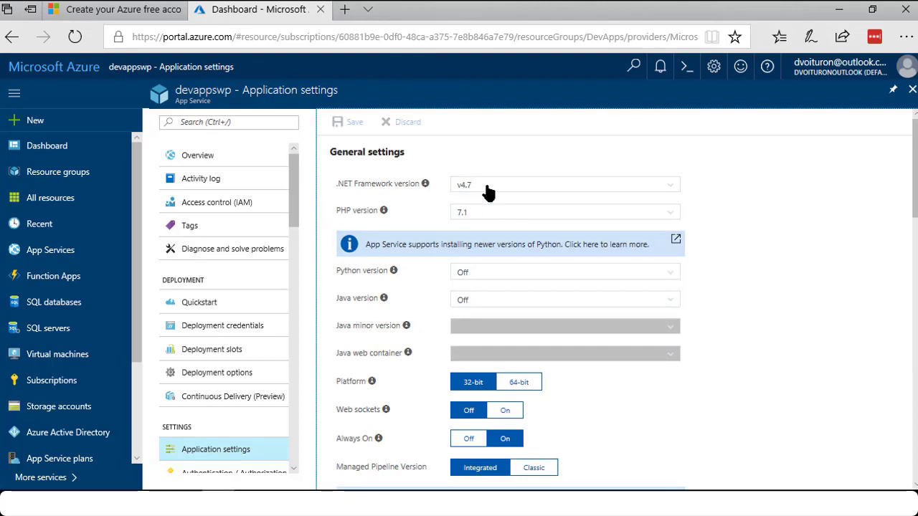
pyautogui.click(673, 191)
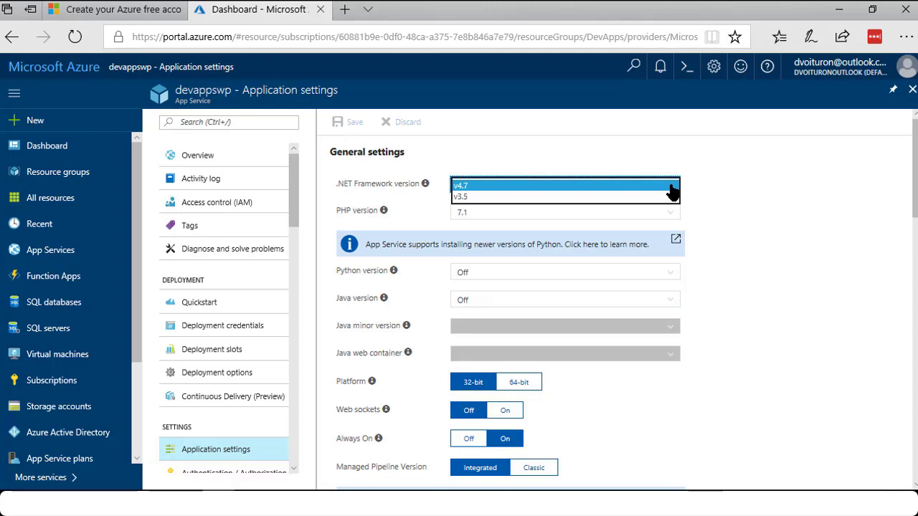
pyautogui.click(440, 285)
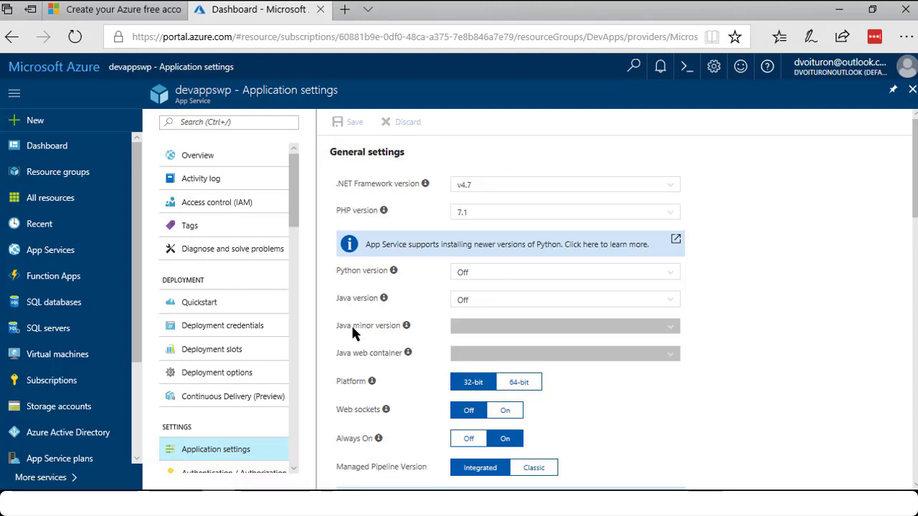
pyautogui.scroll(-3, 610, 348)
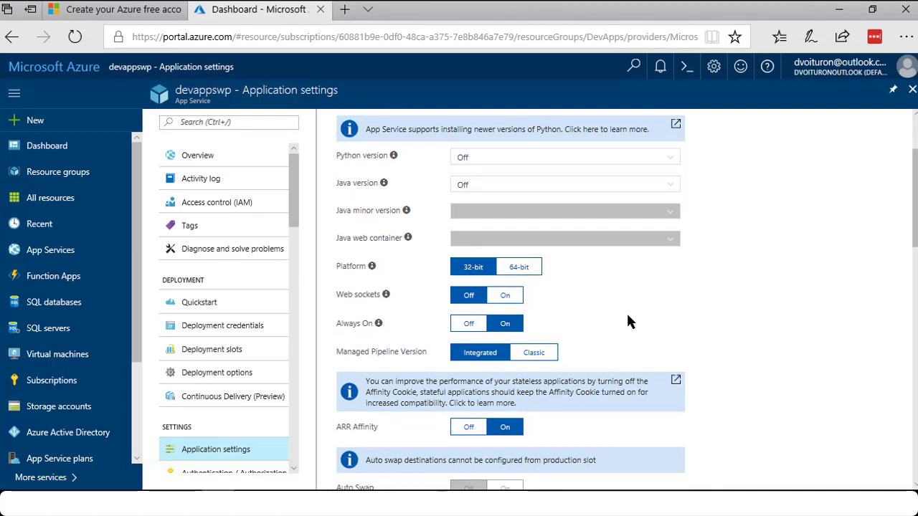
pyautogui.scroll(-2, 627, 316)
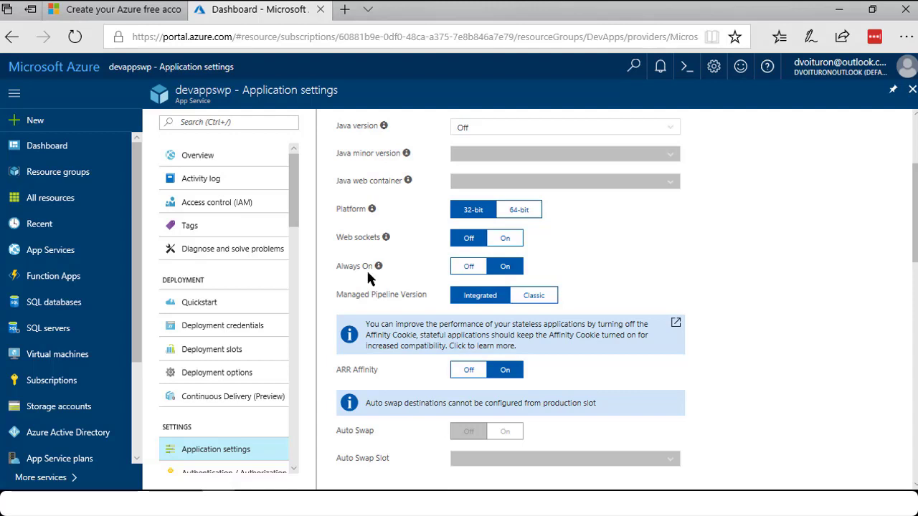
# Step: Review the portal settings, including theme, language and regional format, and close them without applying changes
pyautogui.moveTo(294, 220); pyautogui.dragTo(297, 238)
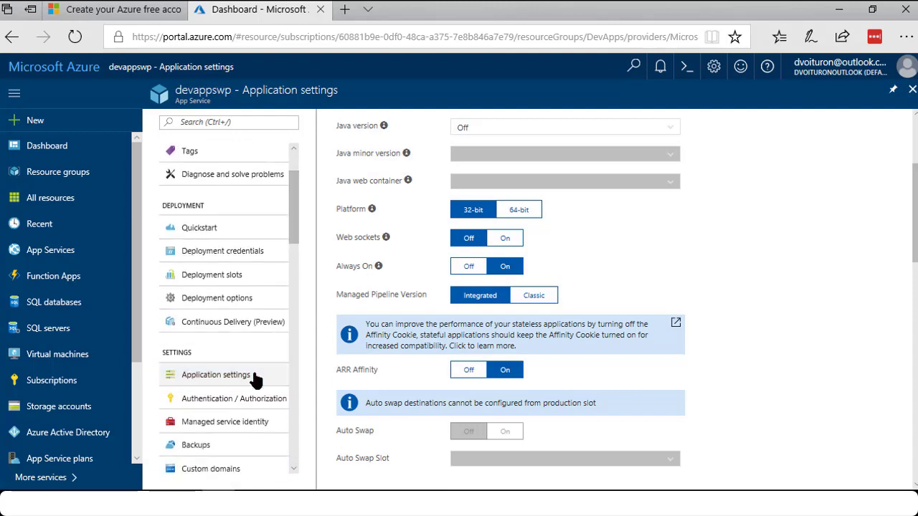
pyautogui.click(217, 375)
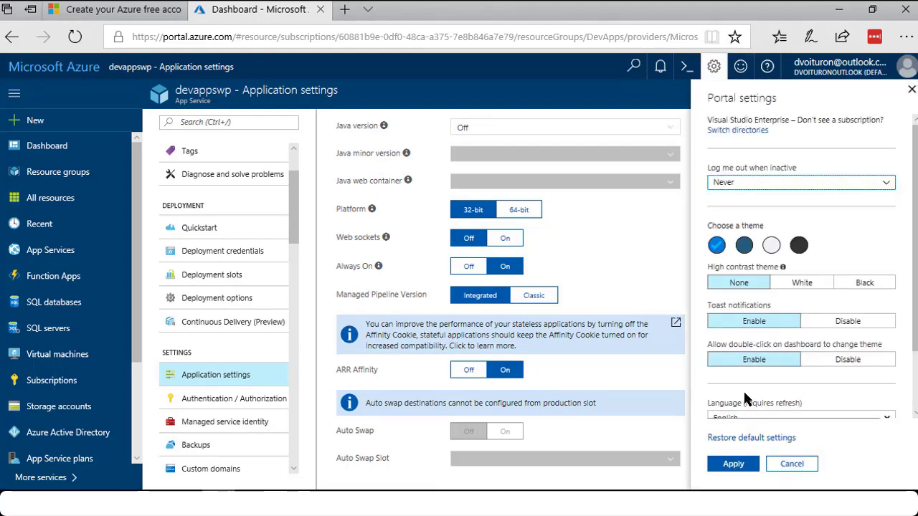
pyautogui.scroll(-1, 745, 396)
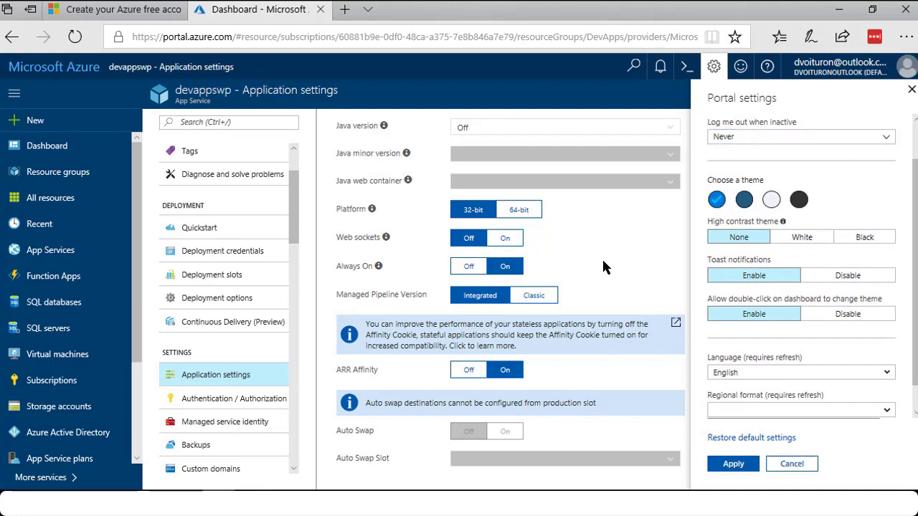
pyautogui.click(911, 89)
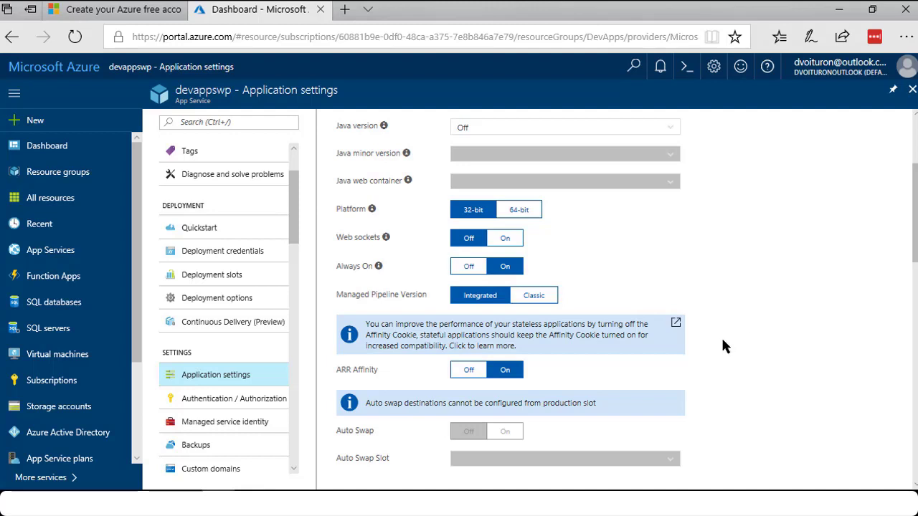
# Step: Re-examine the general and debugging settings of devappswp, including the .NET Framework version choices, and return to the beginning of the settings
pyautogui.scroll(-2, 722, 340)
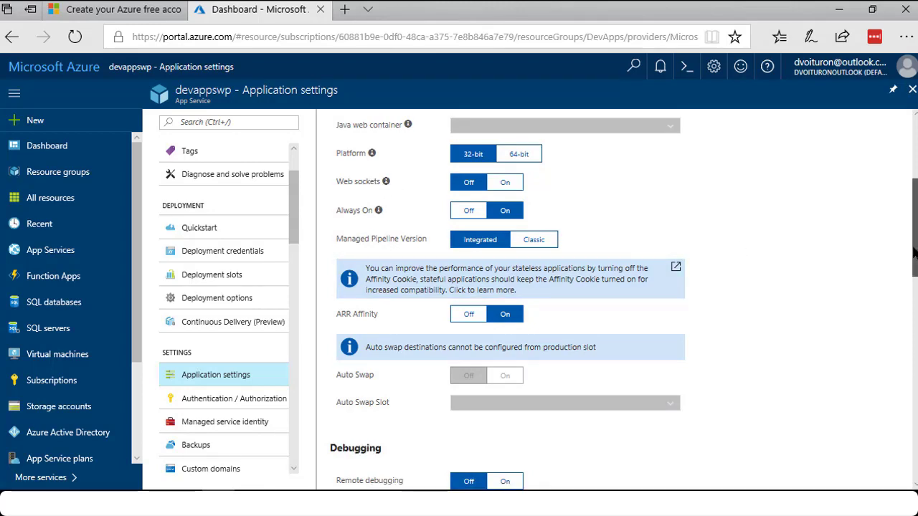
pyautogui.moveTo(914, 257); pyautogui.dragTo(915, 197)
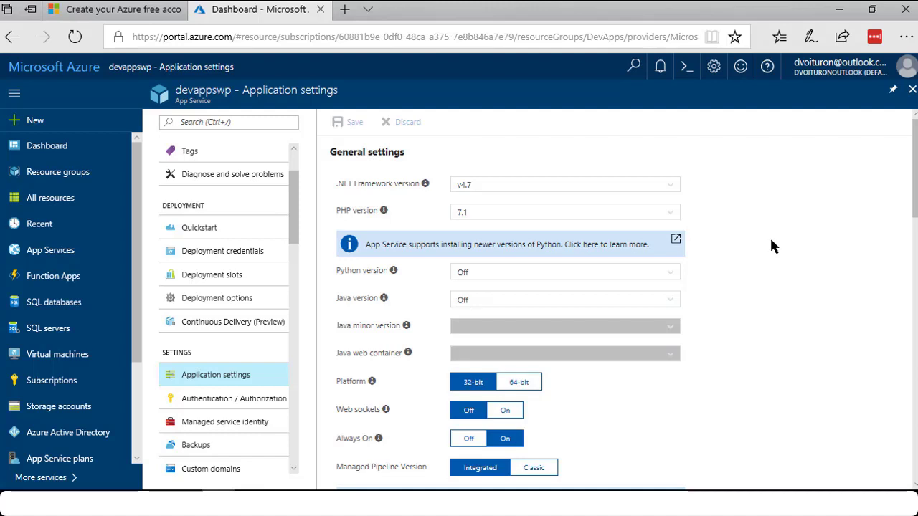
pyautogui.click(668, 188)
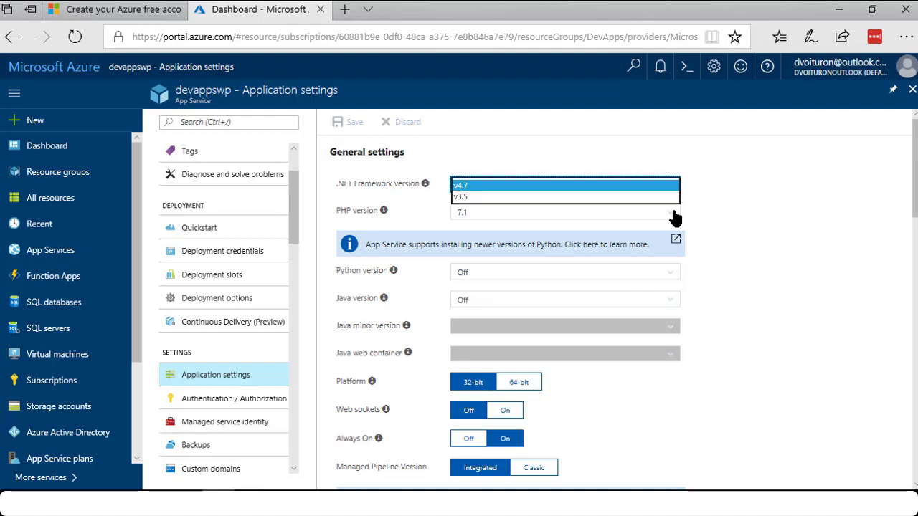
pyautogui.click(751, 244)
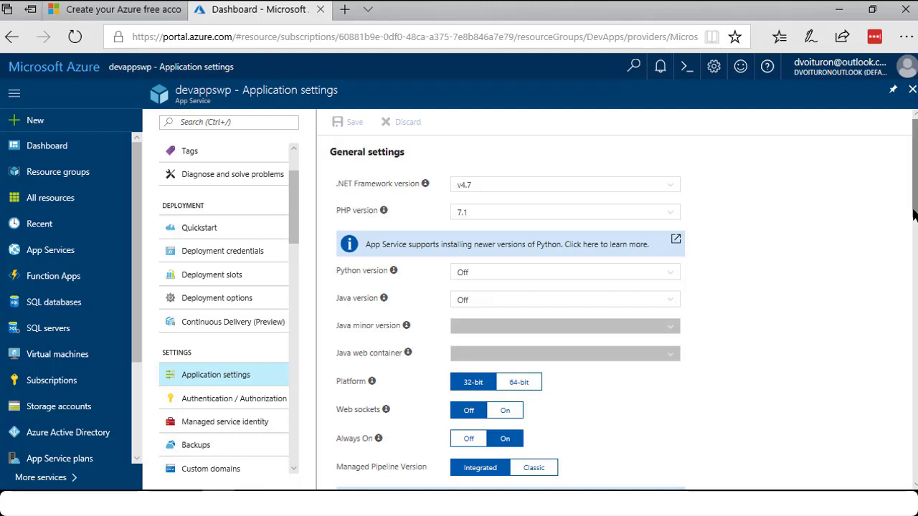
pyautogui.scroll(-2, 916, 211)
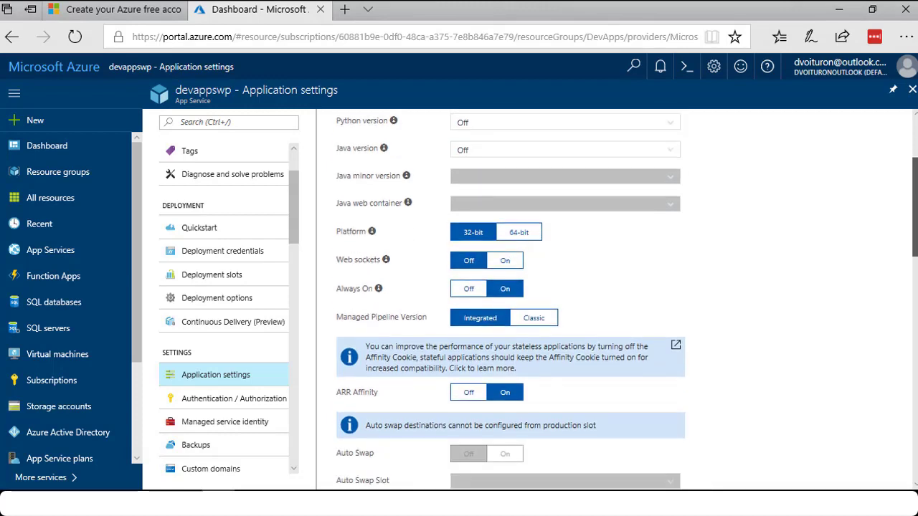
pyautogui.scroll(-2, 915, 208)
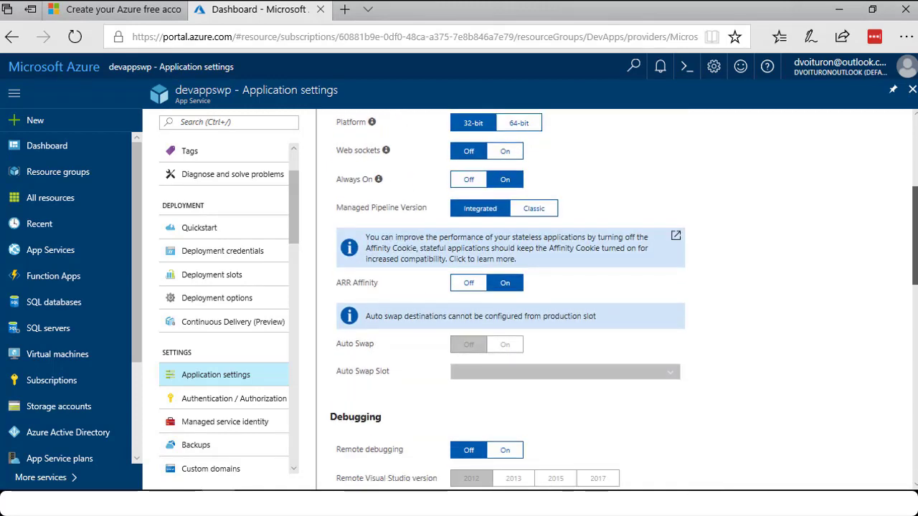
pyautogui.scroll(4, 916, 208)
pyautogui.scroll(1, 618, 301)
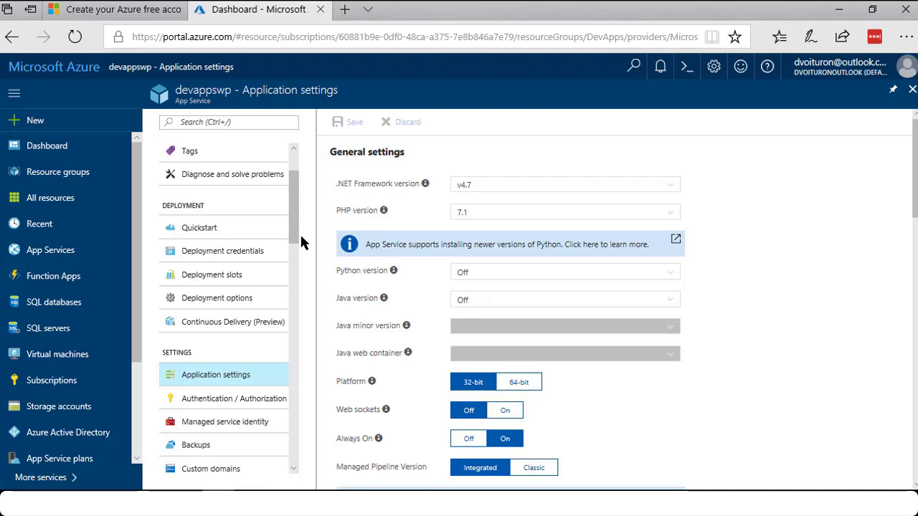
# Step: View the list of SQL servers and the list of SQL databases in the subscription
pyautogui.click(64, 333)
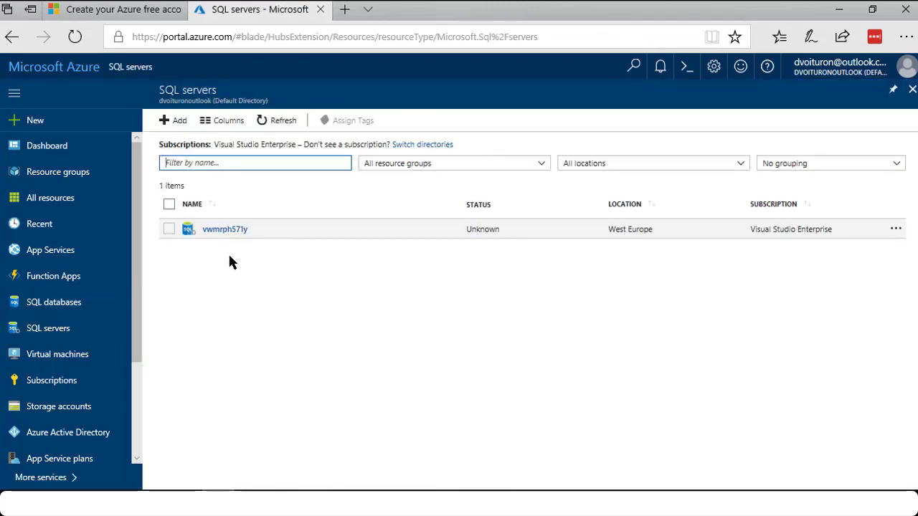
pyautogui.click(46, 303)
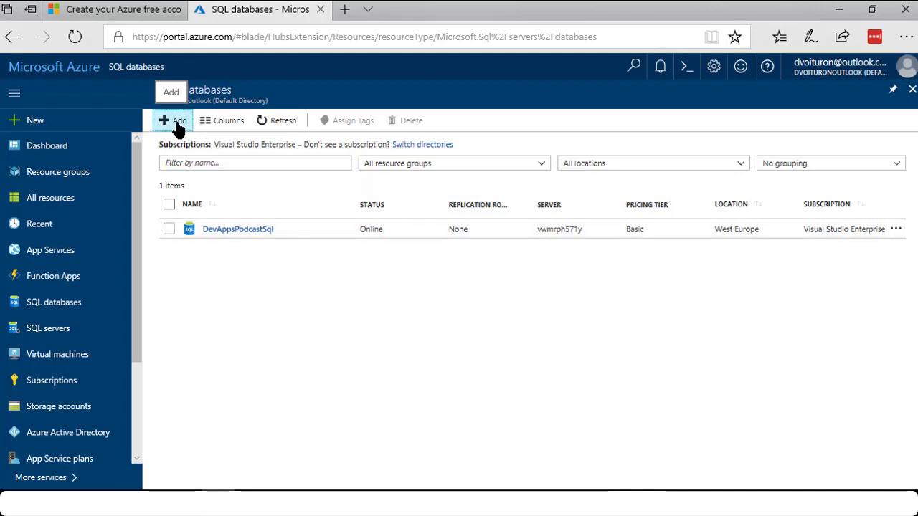
# Step: Open the form for a new SQL database, review its options and pricing tiers, and discard it to return to the SQL databases list
pyautogui.click(178, 123)
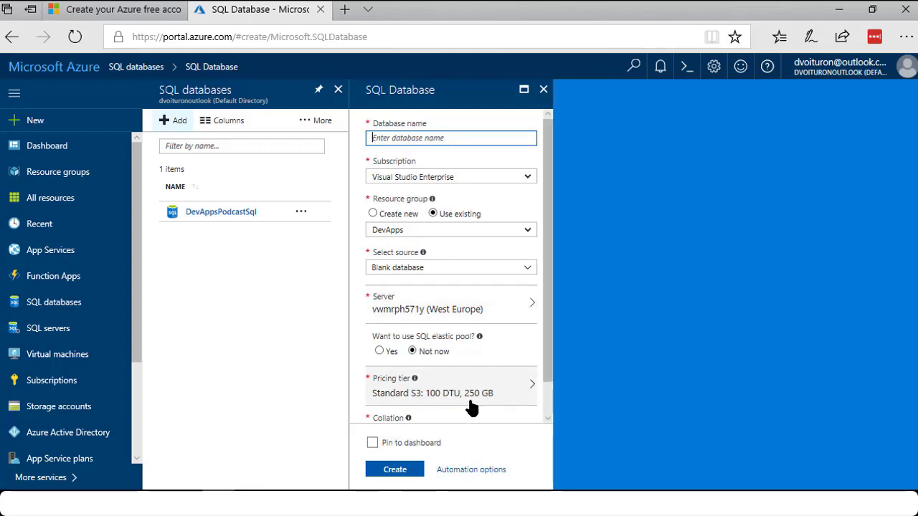
pyautogui.moveTo(543, 351); pyautogui.dragTo(548, 418)
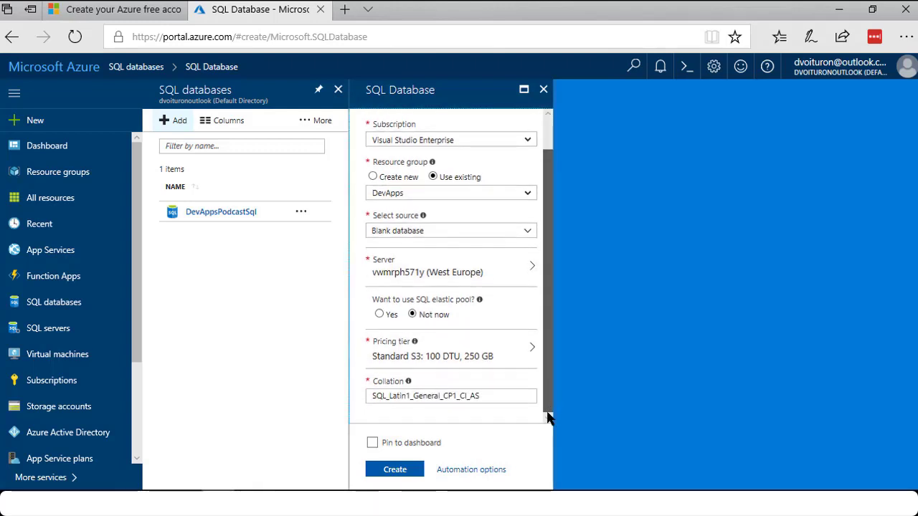
pyautogui.click(532, 354)
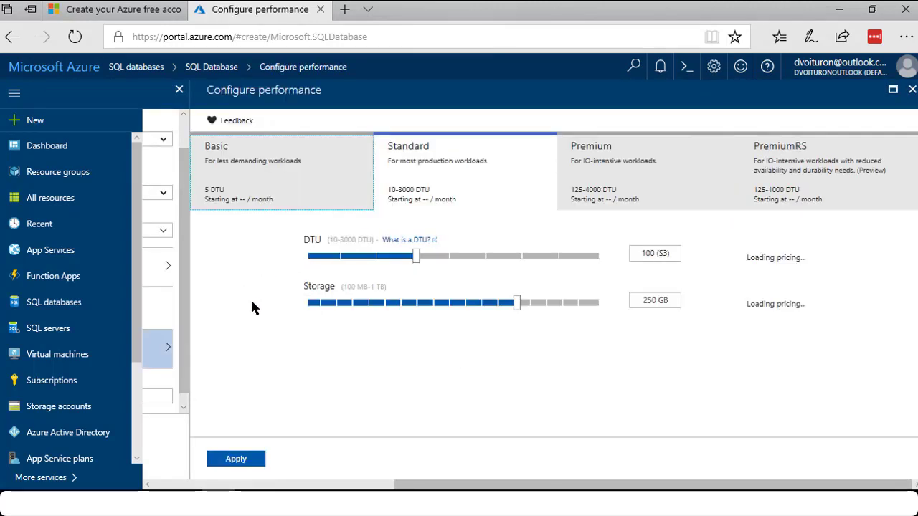
pyautogui.click(51, 302)
pyautogui.click(412, 305)
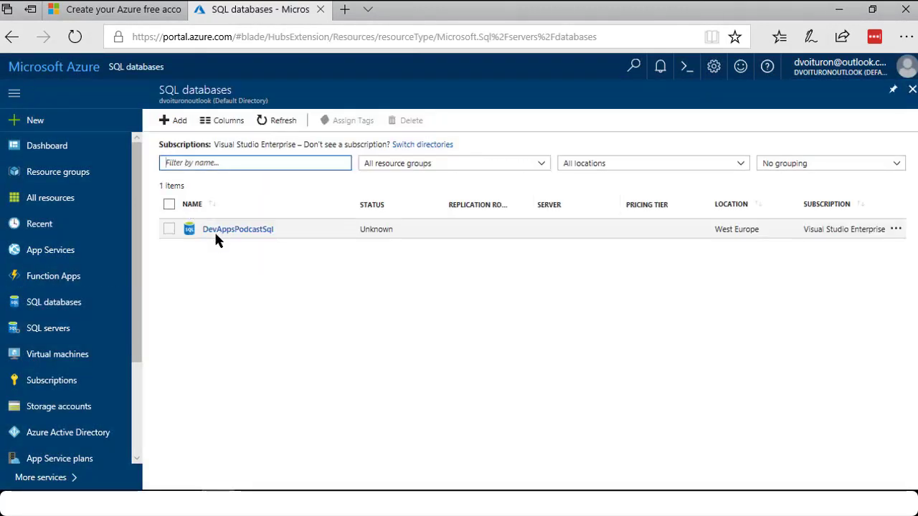
# Step: Open the DevAppsPodcastSql database and review its overview and its available settings, monitoring and troubleshooting features
pyautogui.click(219, 231)
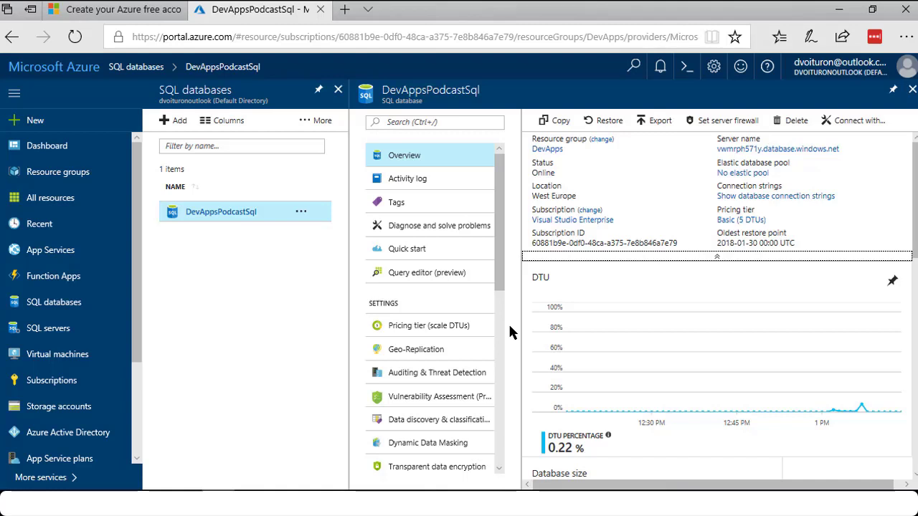
pyautogui.moveTo(500, 276); pyautogui.dragTo(531, 475)
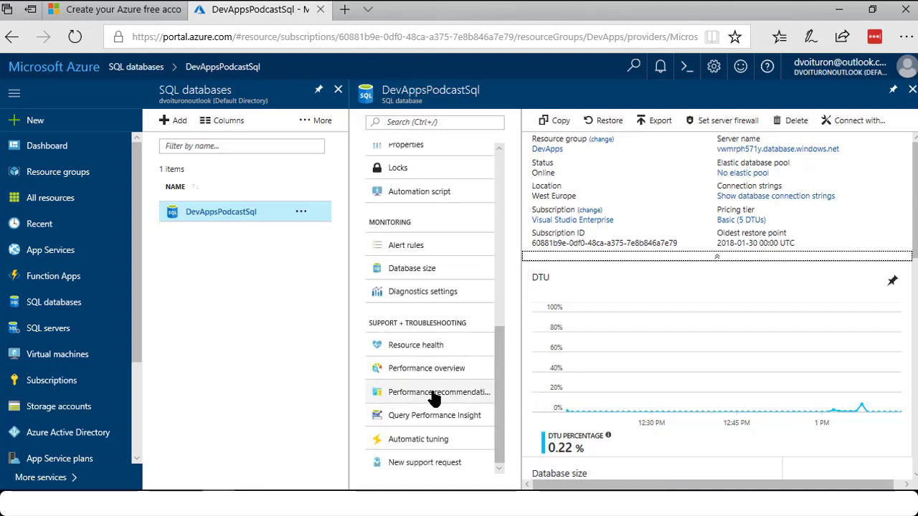
pyautogui.scroll(3, 445, 353)
pyautogui.scroll(1, 443, 337)
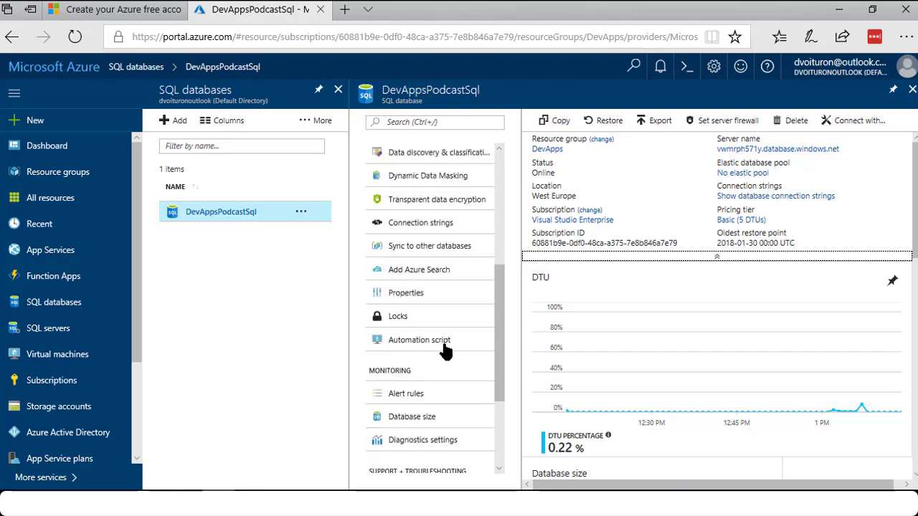
pyautogui.scroll(3, 445, 343)
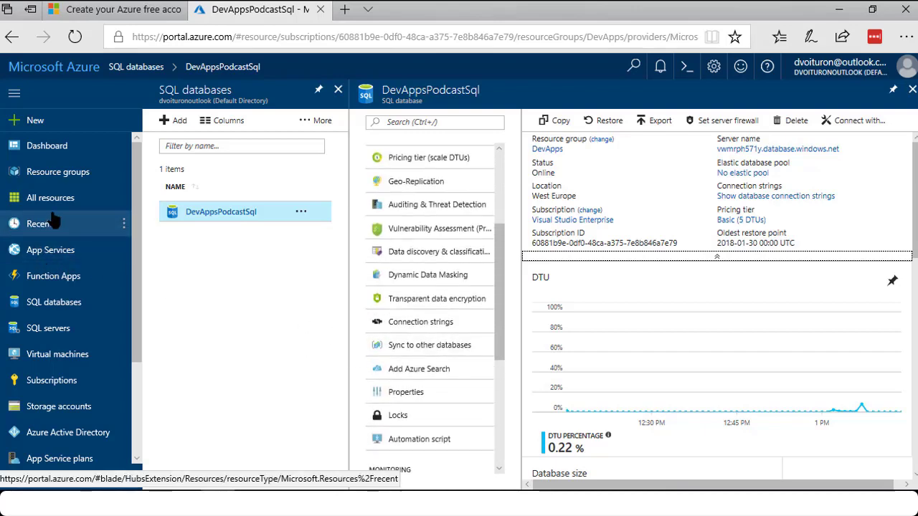
# Step: Open the Scale up pricing tiers of the devappswp App Service and compare the Premium, Standard and Basic plans
pyautogui.click(54, 251)
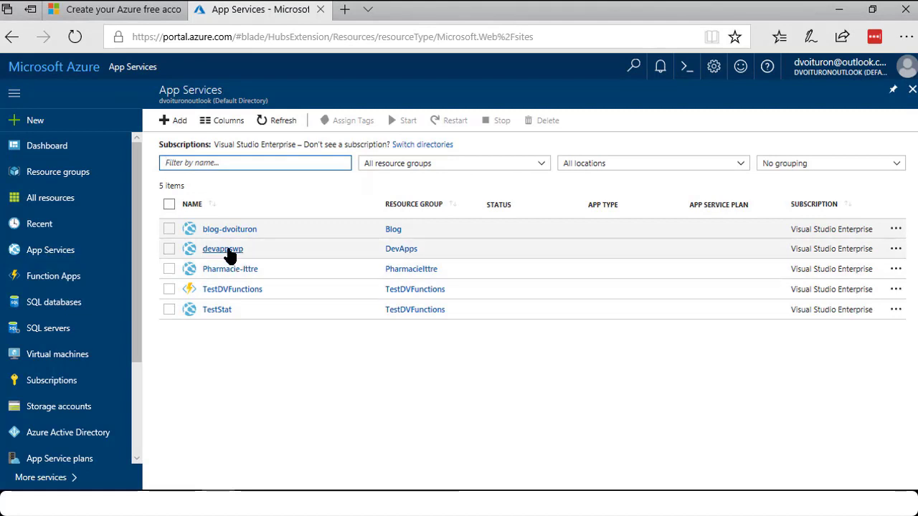
pyautogui.click(233, 250)
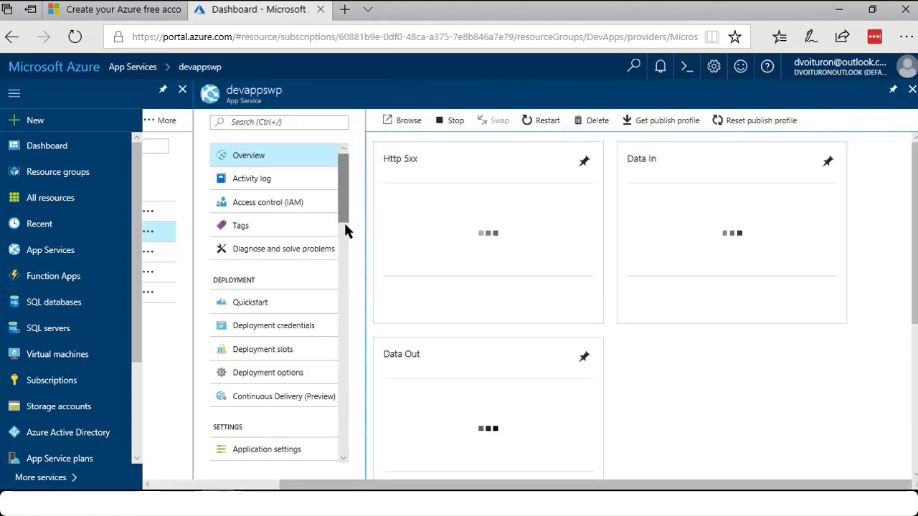
pyautogui.scroll(-5, 324, 388)
pyautogui.scroll(-2, 324, 387)
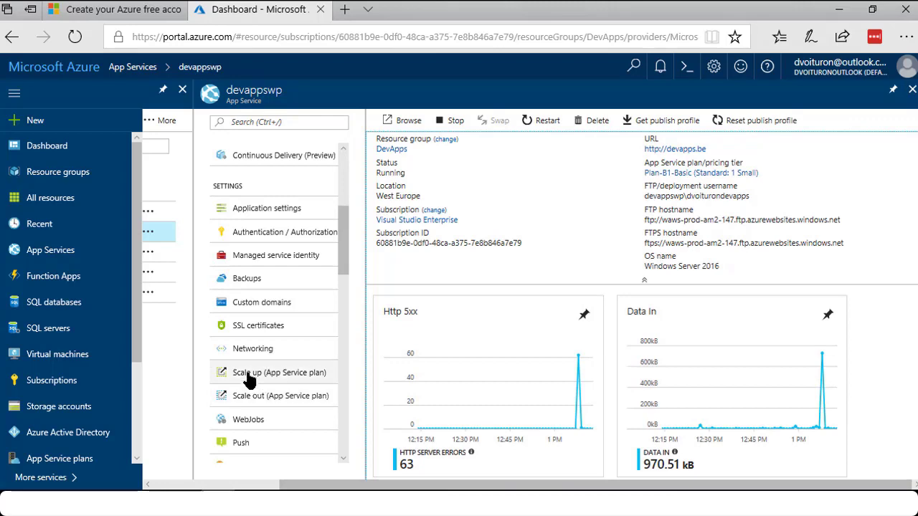
pyautogui.click(247, 373)
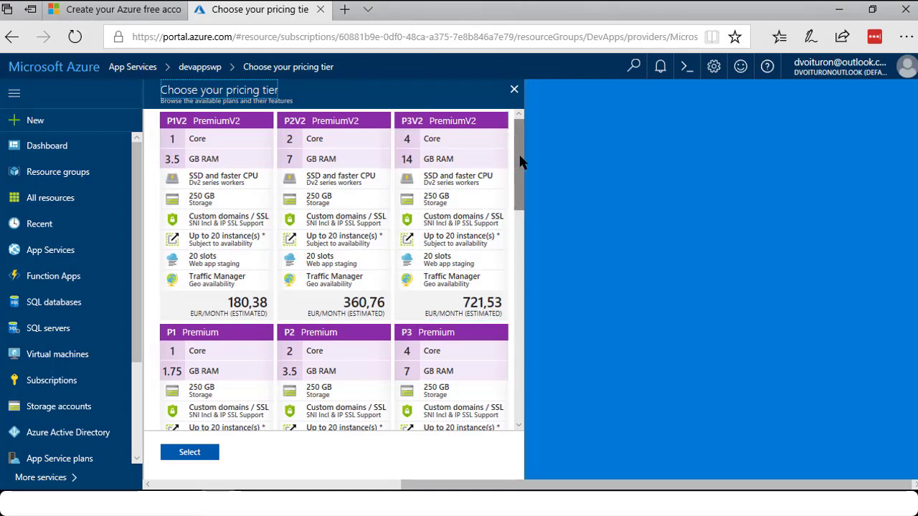
pyautogui.moveTo(521, 162); pyautogui.dragTo(492, 278)
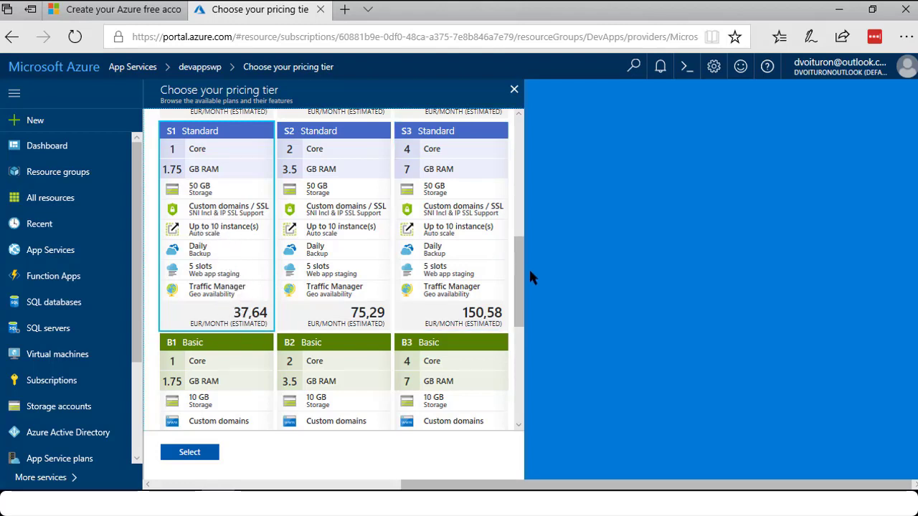
pyautogui.moveTo(517, 272); pyautogui.dragTo(526, 262)
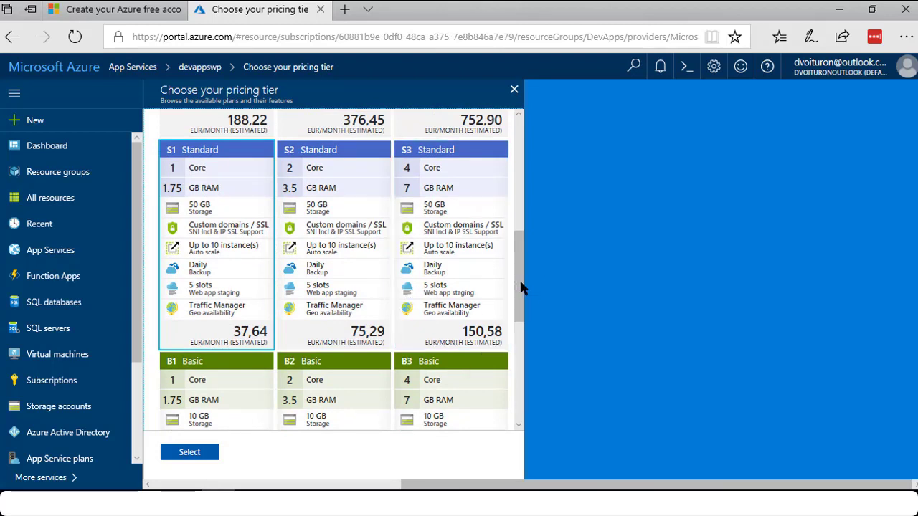
pyautogui.moveTo(517, 284)
pyautogui.mouseDown()
pyautogui.moveTo(524, 277)
pyautogui.moveTo(523, 289)
pyautogui.mouseUp()
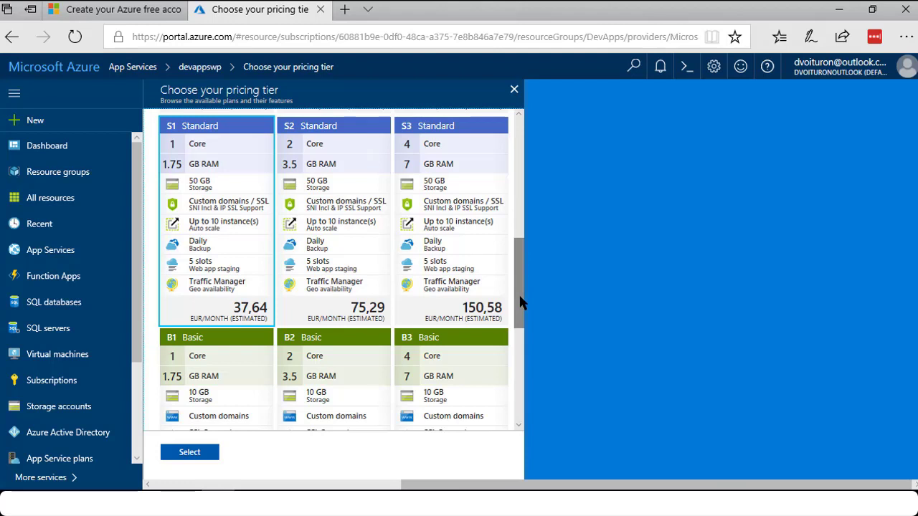
pyautogui.moveTo(520, 297); pyautogui.dragTo(533, 287)
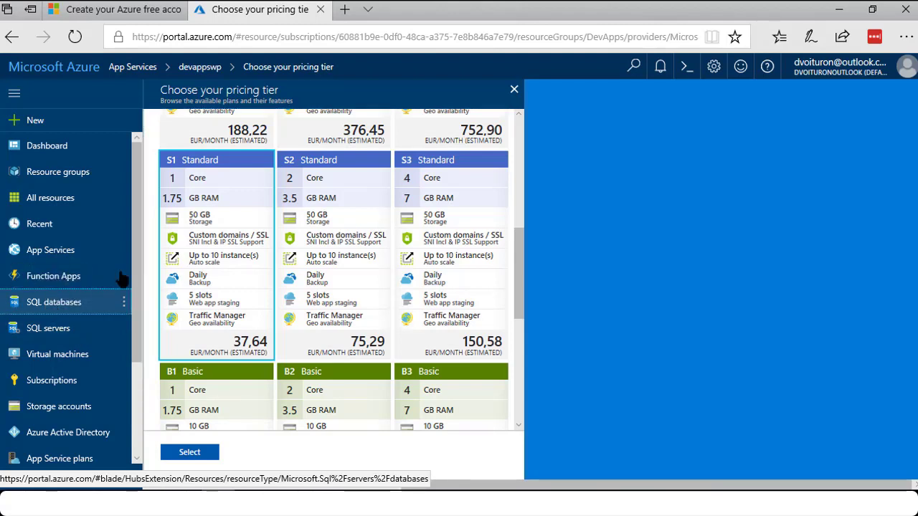
# Step: Start a new SQL database in the existing DevApps resource group, review its options, and discard it to list the SQL servers
pyautogui.click(122, 300)
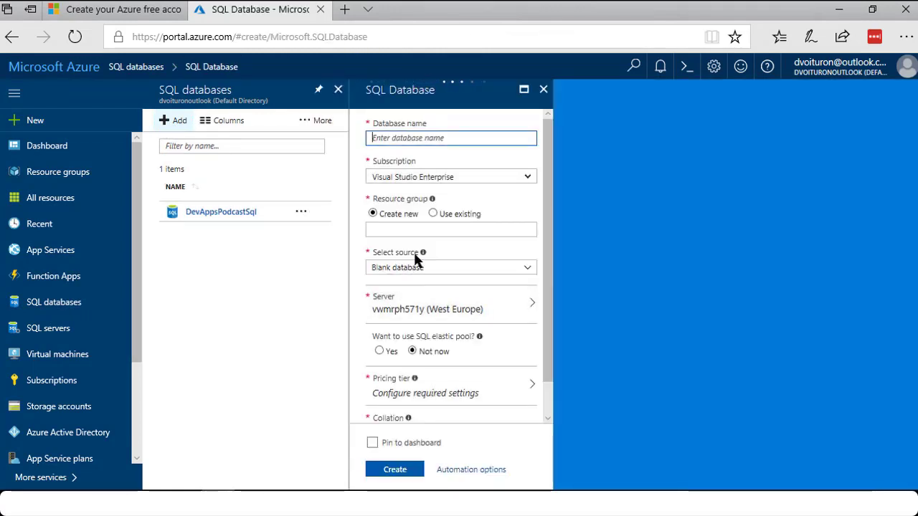
pyautogui.click(433, 214)
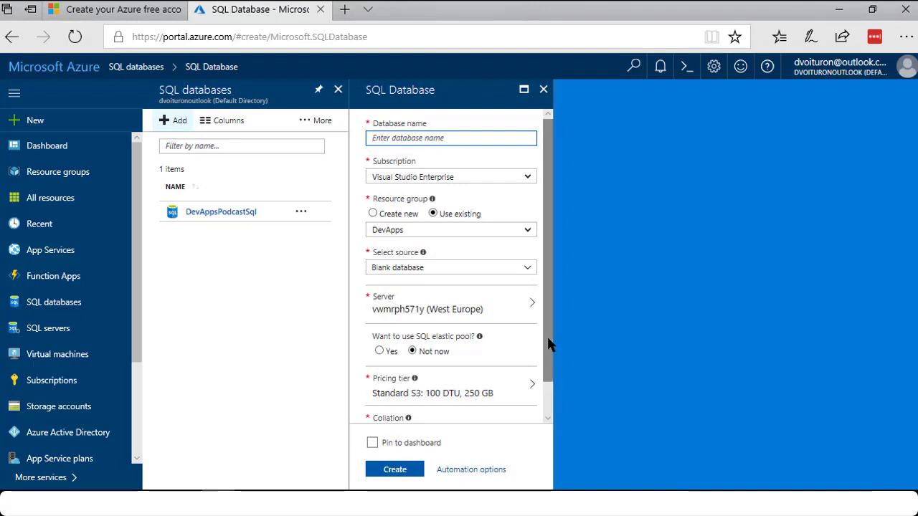
pyautogui.scroll(-1, 547, 335)
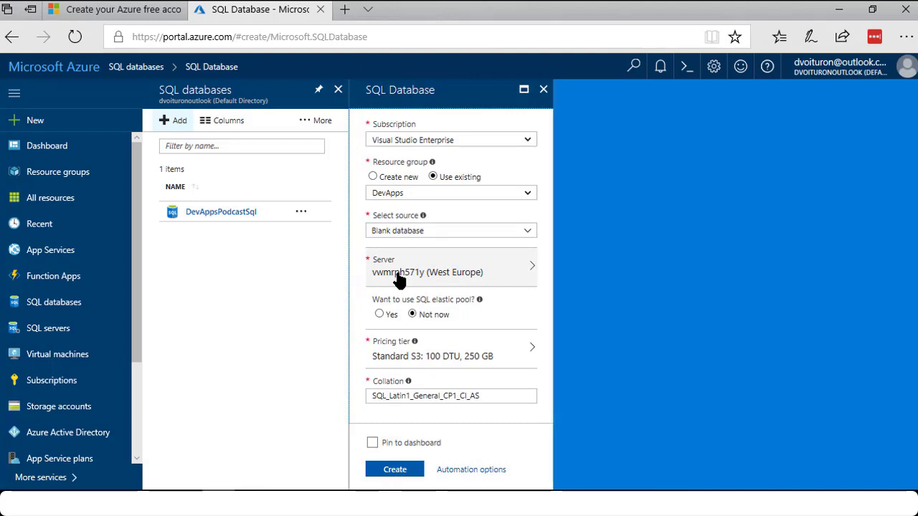
pyautogui.click(69, 332)
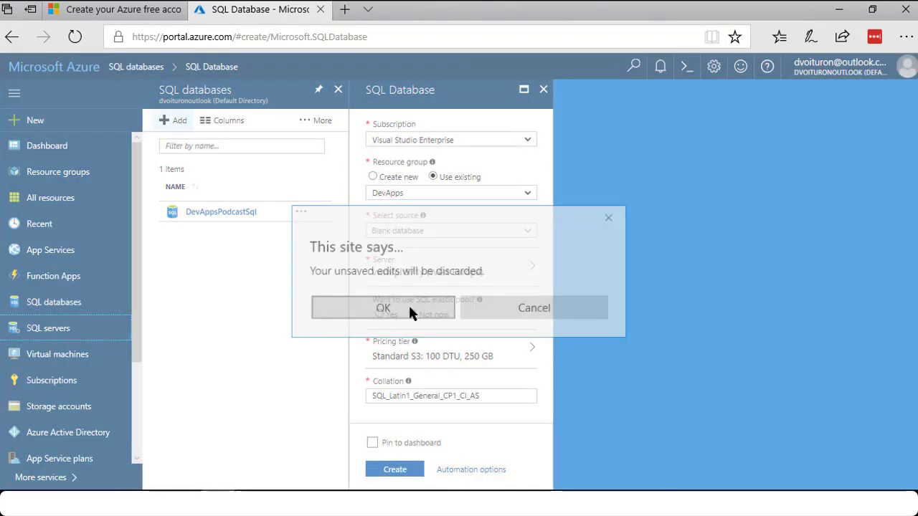
pyautogui.click(409, 307)
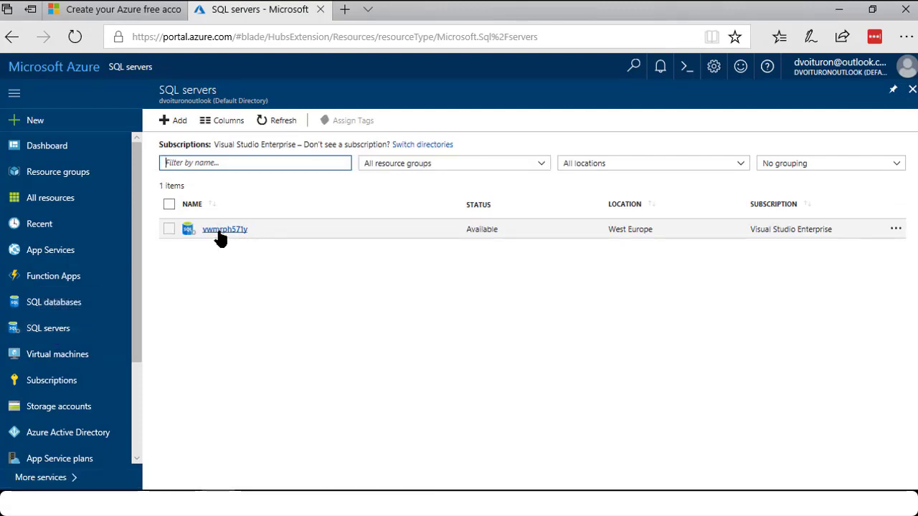
# Step: View the overview of the vwmrph571y SQL server and the overview of the blog web app among the App Services
pyautogui.click(220, 234)
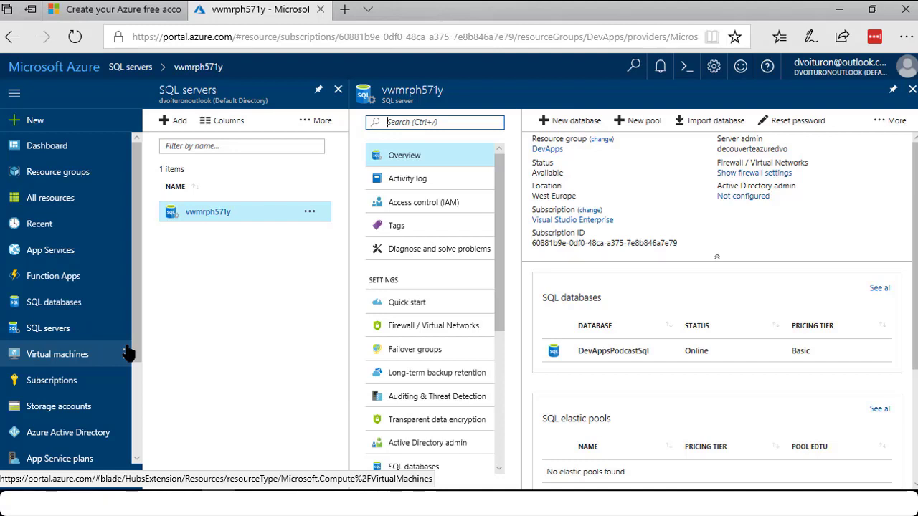
pyautogui.click(72, 253)
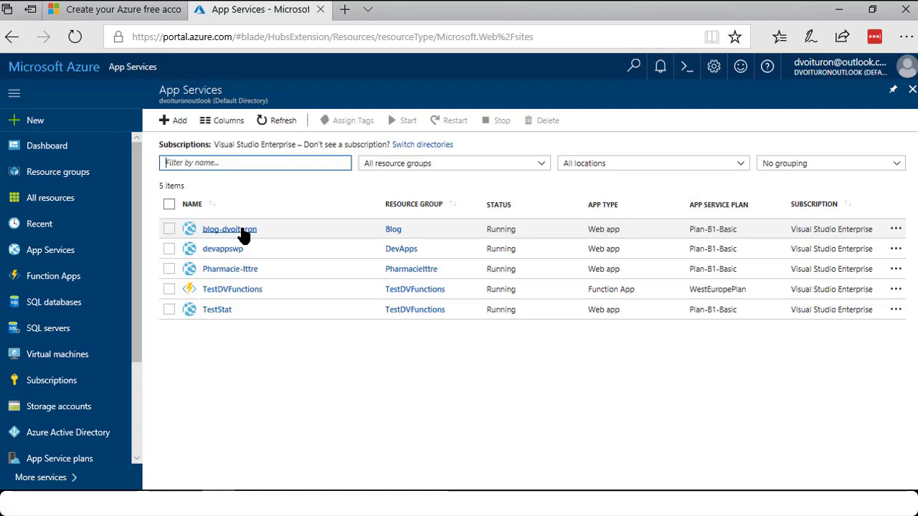
pyautogui.click(241, 230)
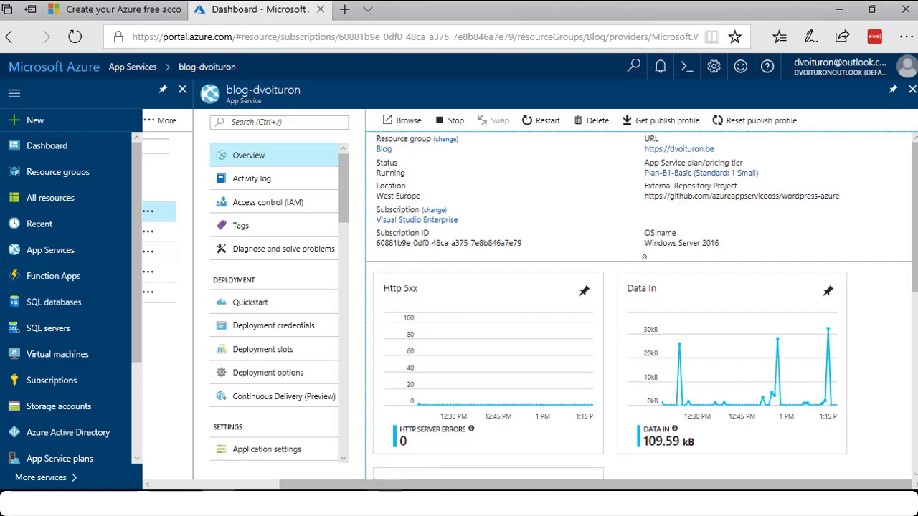
# Step: Switch to the PowerPoint presentation, show the "Tarification App Service" slide full screen, and return to the Azure portal
pyautogui.moveTo(385, 502)
pyautogui.moveTo(366, 438)
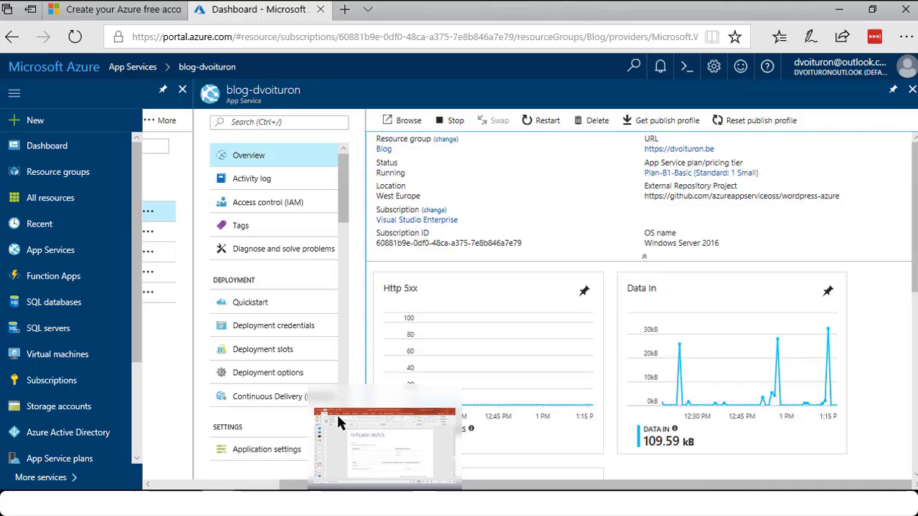
pyautogui.click(337, 416)
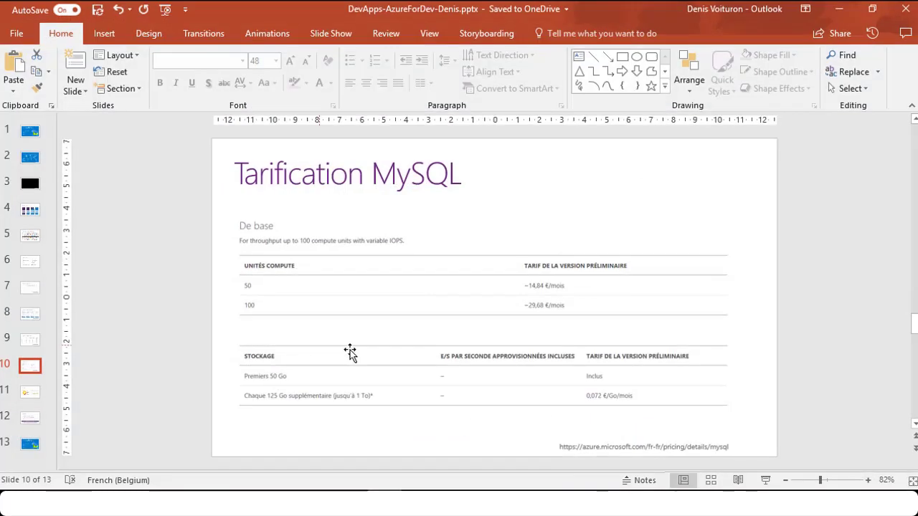
pyautogui.click(33, 338)
pyautogui.click(25, 289)
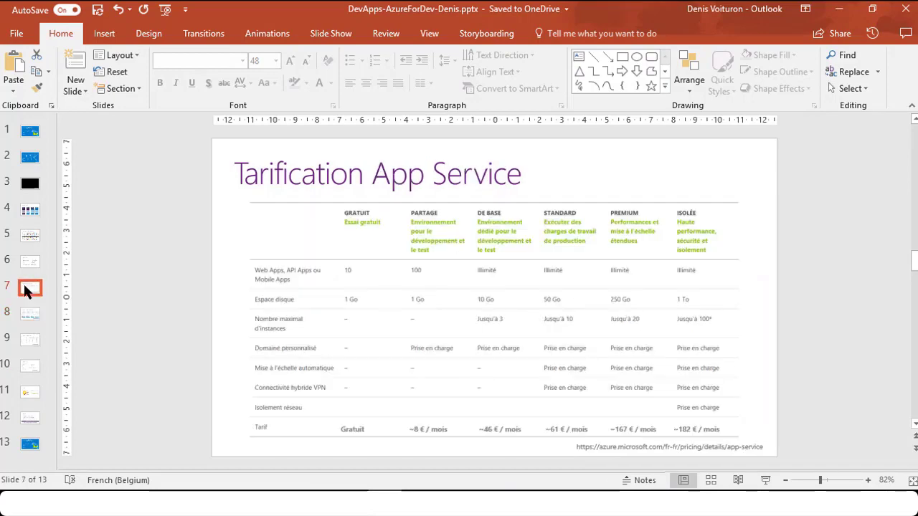
pyautogui.click(31, 261)
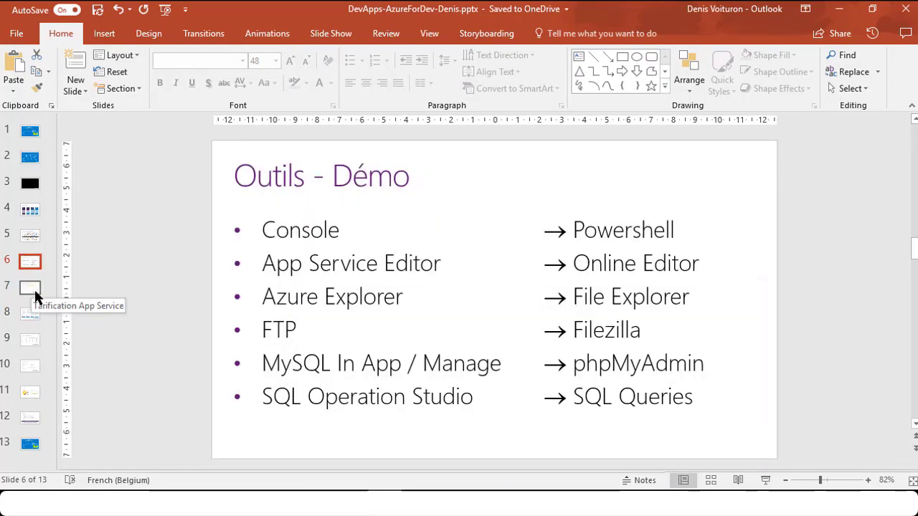
pyautogui.click(30, 287)
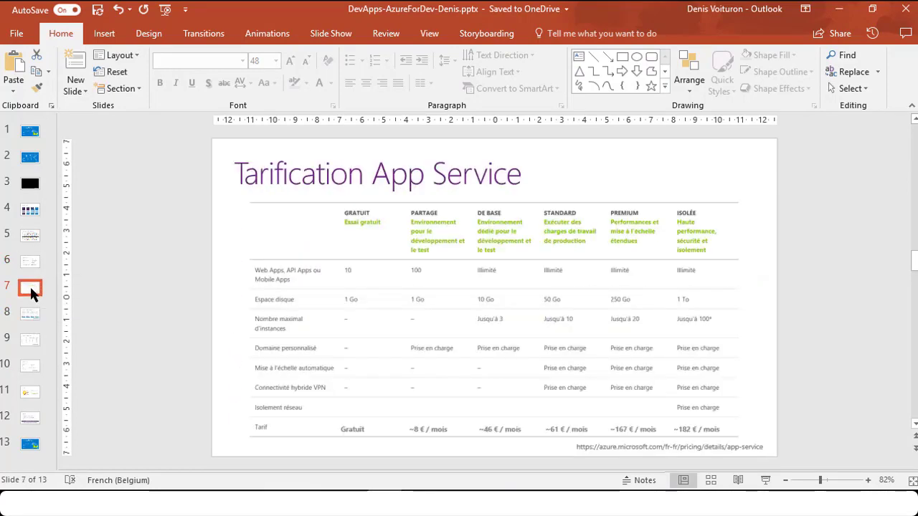
pyautogui.hotkey('shift', 'F5')
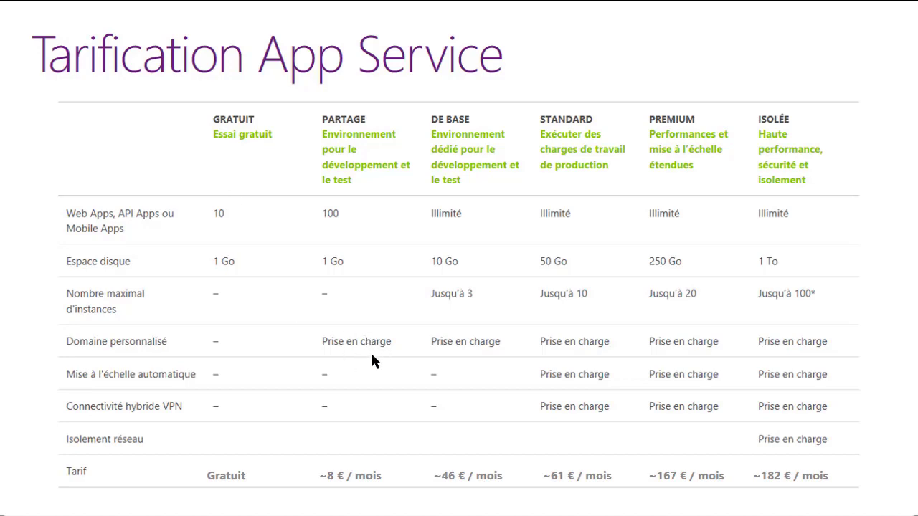
pyautogui.press('Escape')
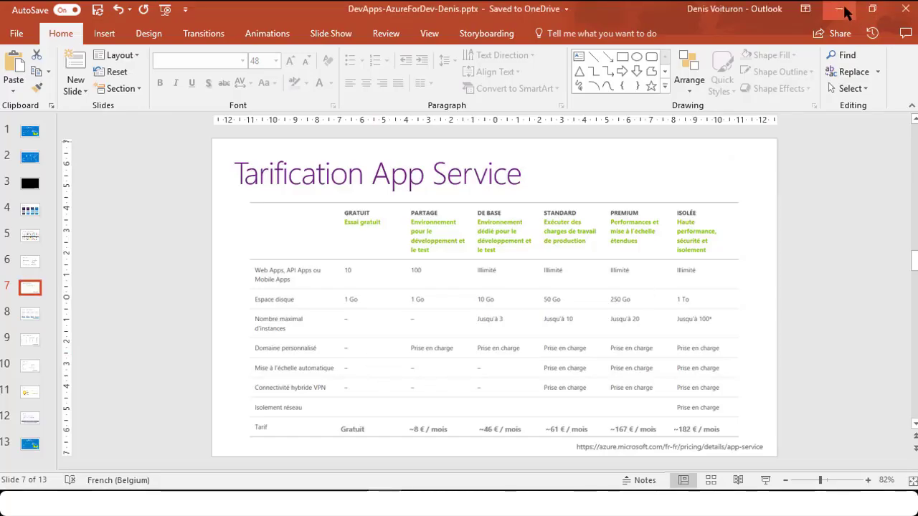
pyautogui.click(840, 8)
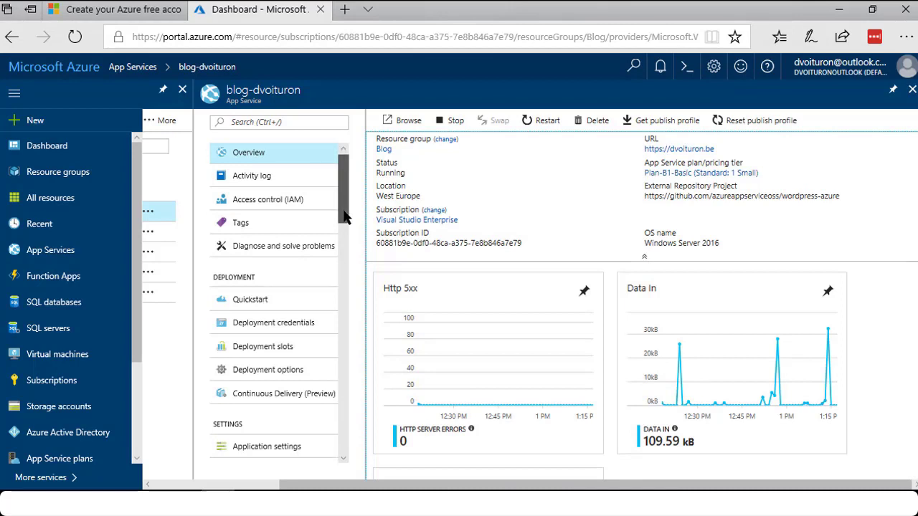
# Step: Open the custom domains settings of the blog web app and review the hostnames assigned to the site
pyautogui.moveTo(344, 217); pyautogui.dragTo(342, 260)
pyautogui.click(272, 358)
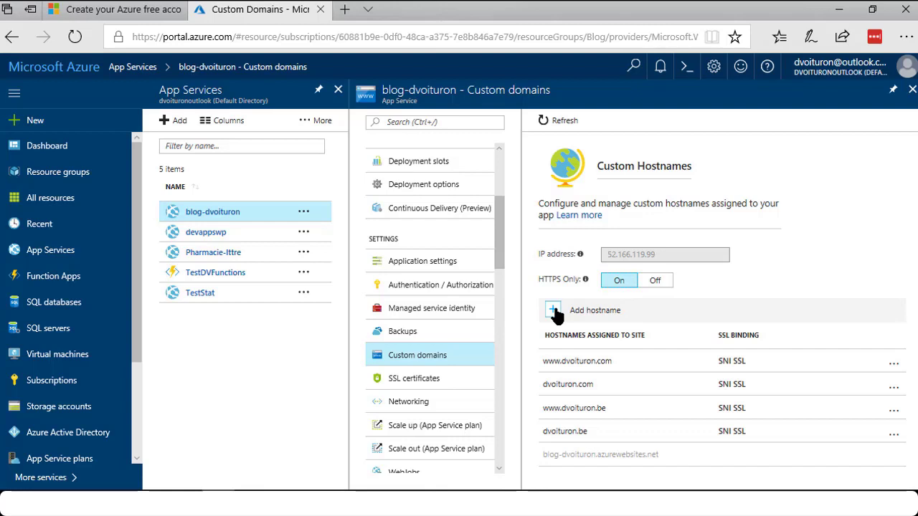
pyautogui.hotkey('alt', 'Left')
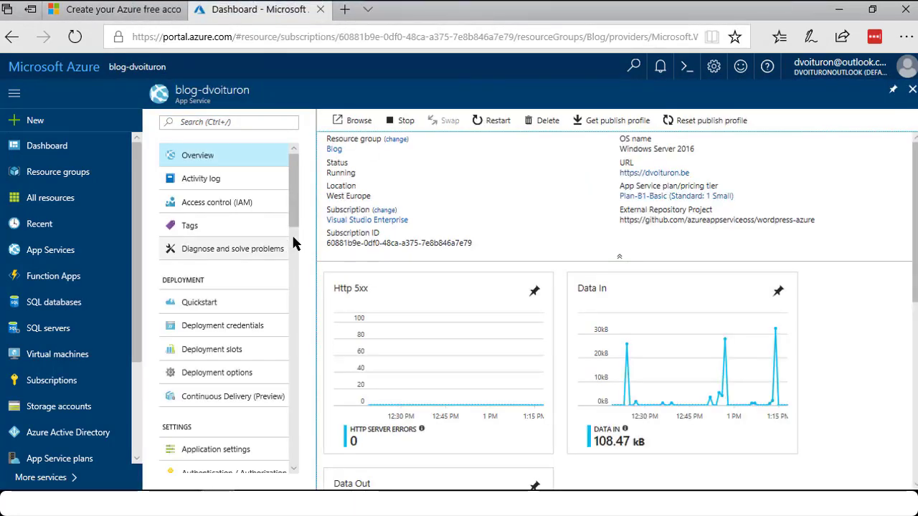
pyautogui.scroll(-4, 257, 314)
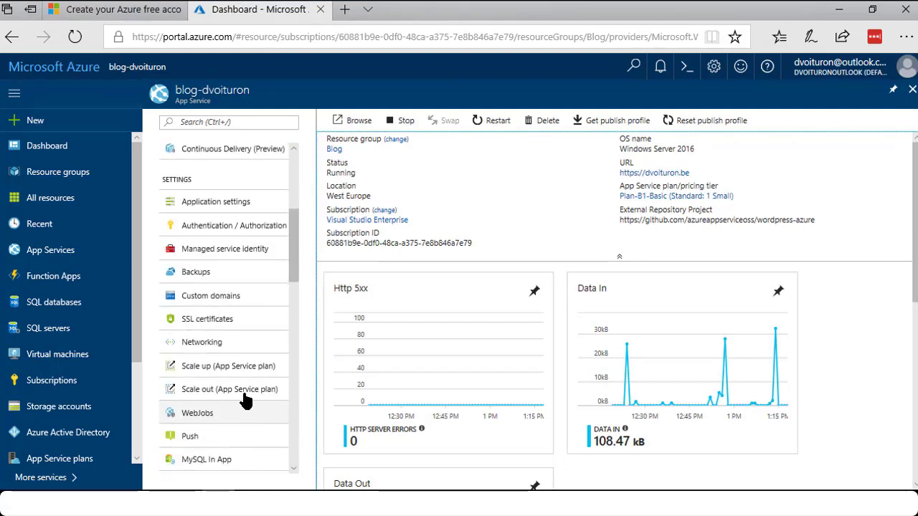
pyautogui.click(208, 300)
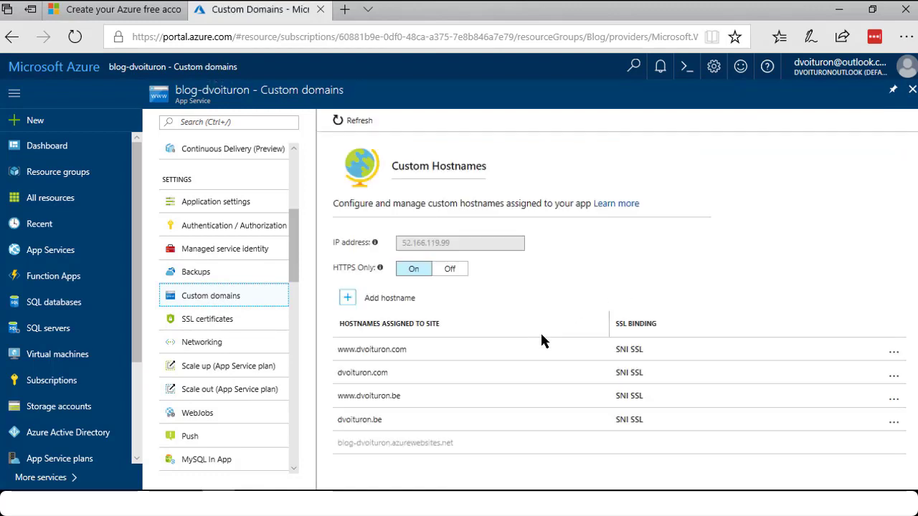
# Step: Validate toto.com as an additional hostname for the blog web app and review the required TXT and A records
pyautogui.click(357, 300)
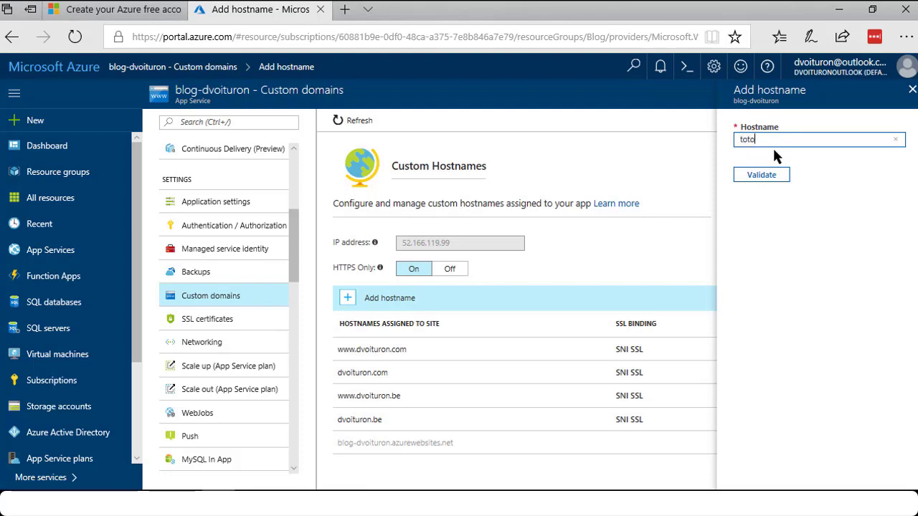
pyautogui.write('toto.com')
pyautogui.click(745, 178)
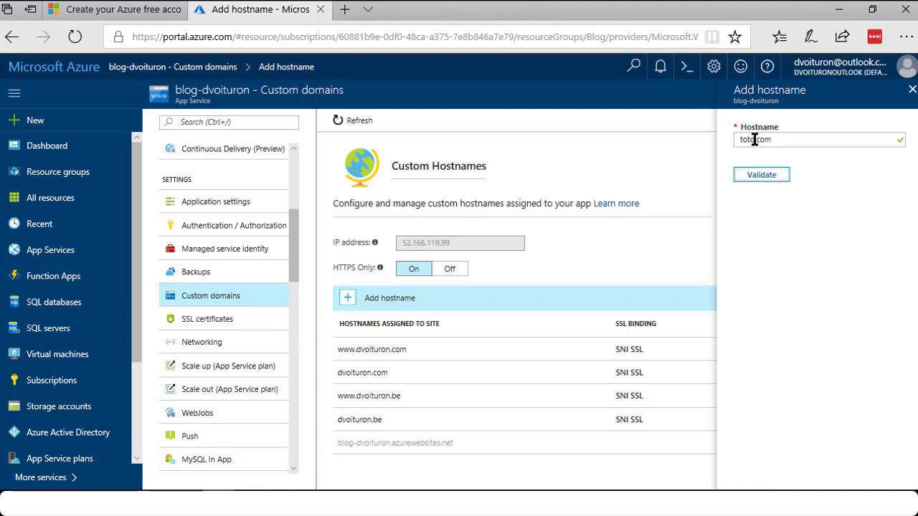
pyautogui.click(759, 178)
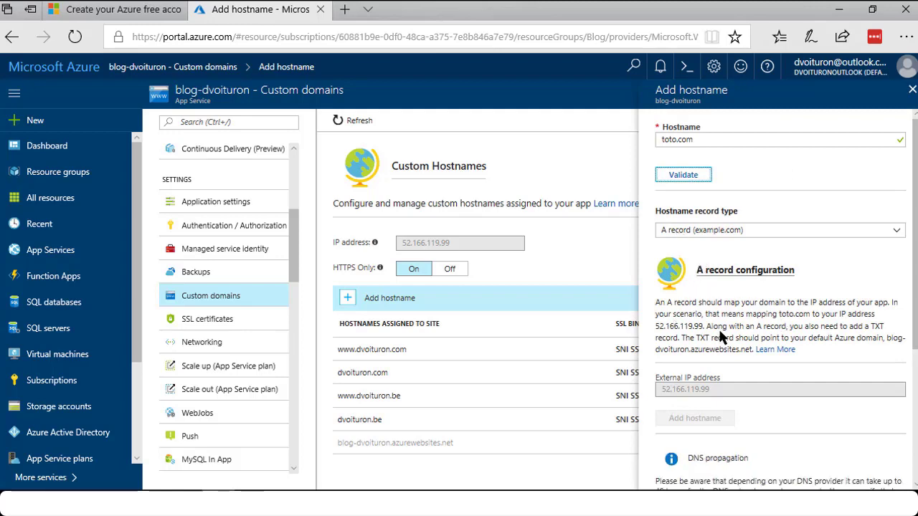
pyautogui.scroll(-5, 718, 327)
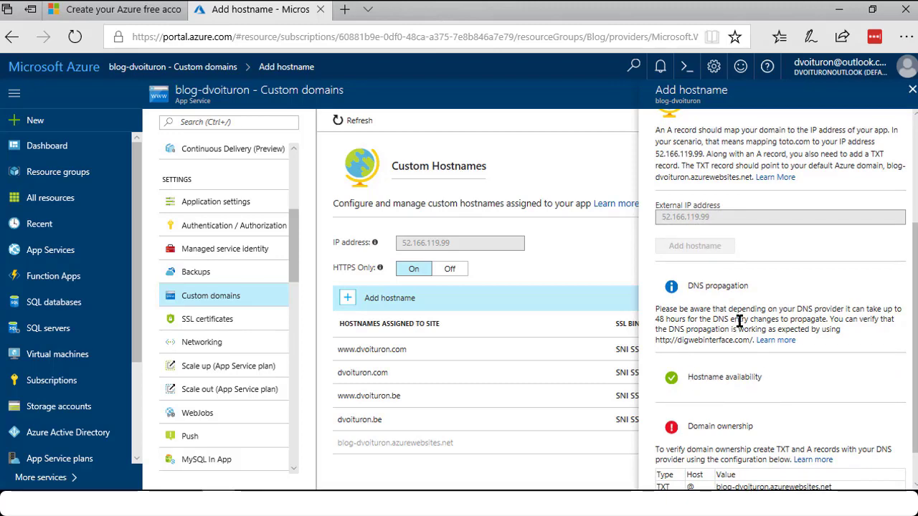
pyautogui.scroll(-1, 746, 318)
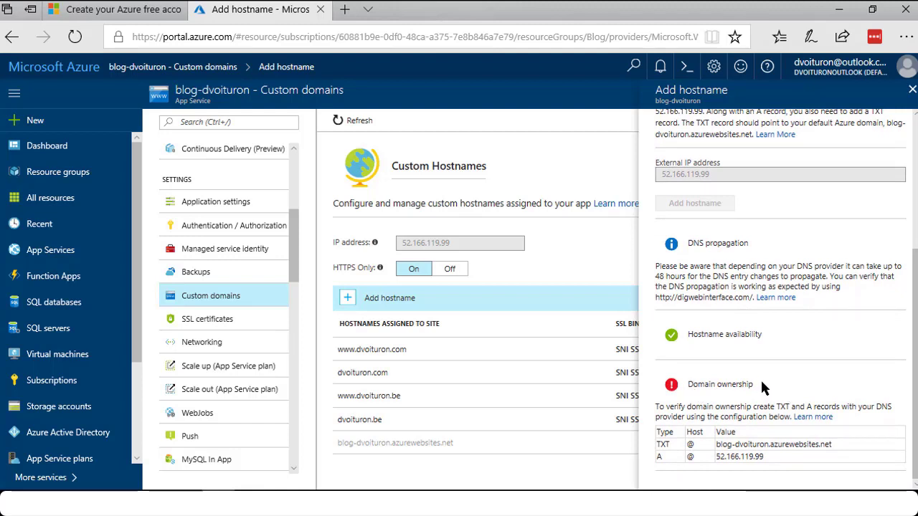
pyautogui.scroll(-1, 761, 402)
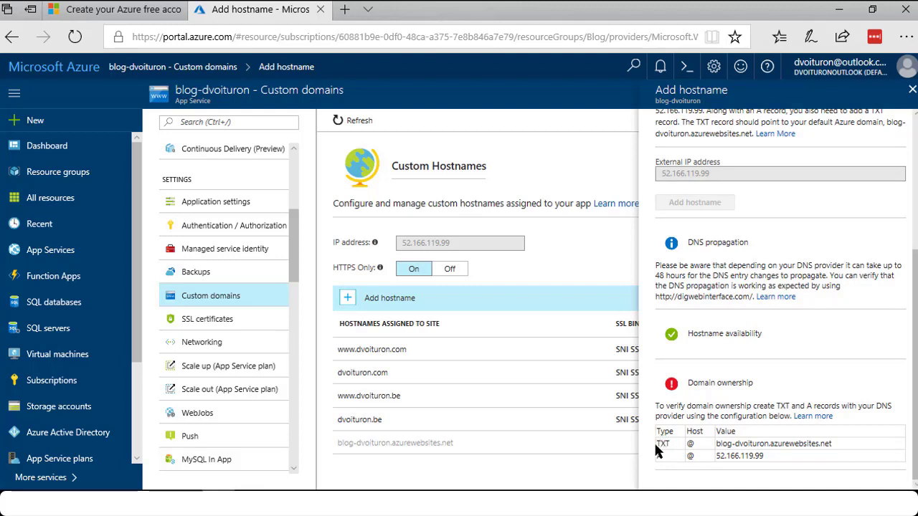
pyautogui.moveTo(656, 444); pyautogui.dragTo(670, 445)
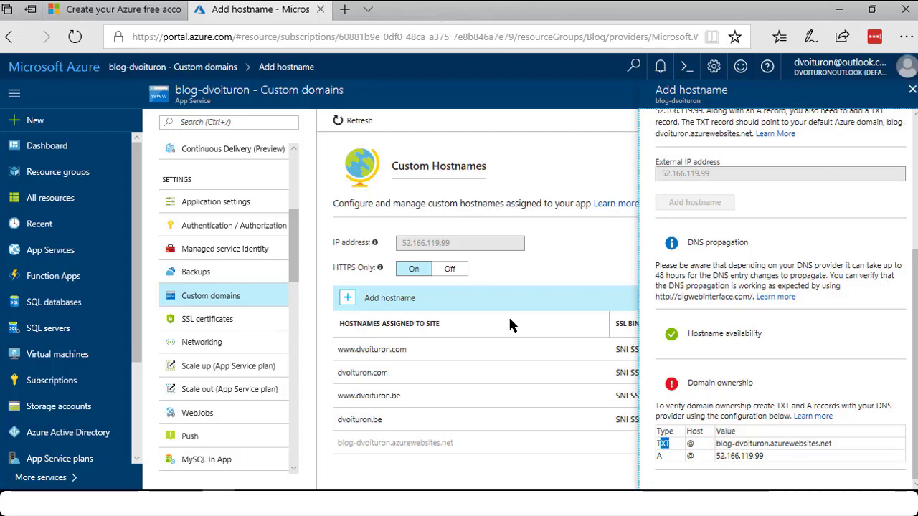
# Step: Close the hostname form without adding a hostname and review the App Service Domains section of the custom domains settings
pyautogui.click(523, 287)
pyautogui.click(913, 89)
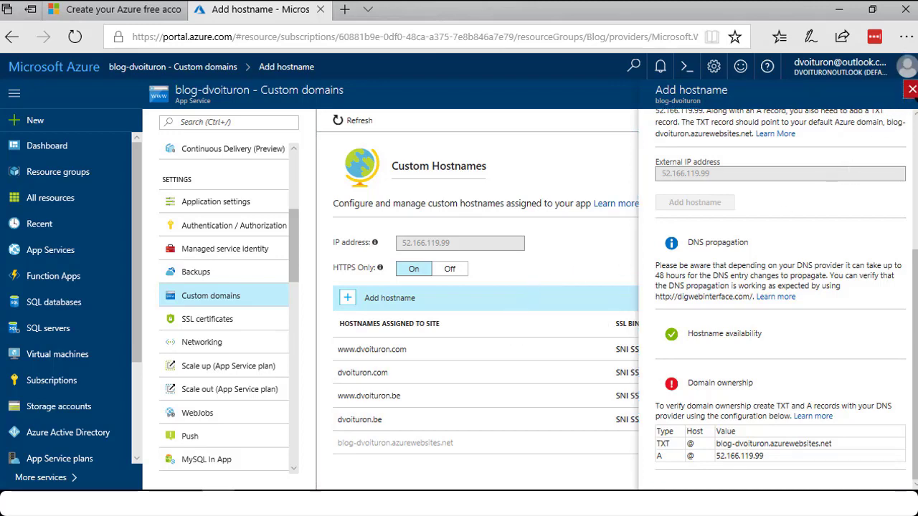
pyautogui.scroll(-2, 534, 371)
pyautogui.scroll(-2, 534, 371)
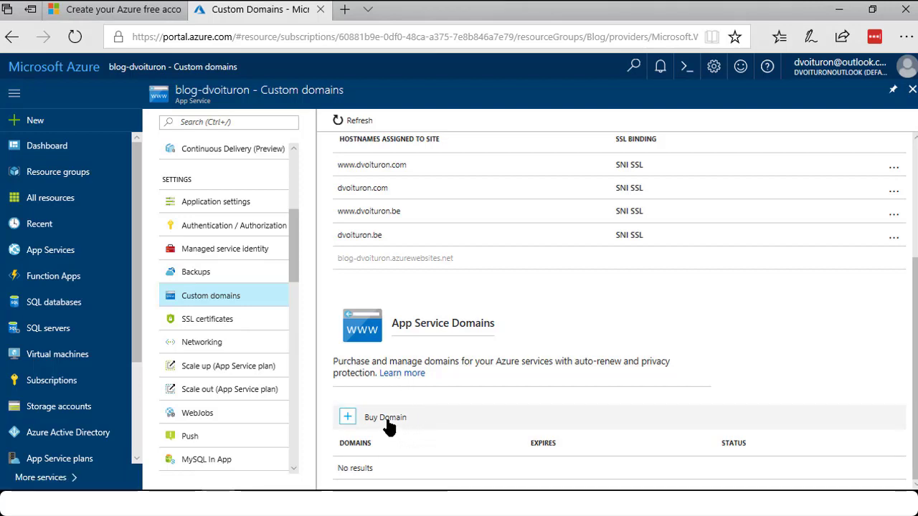
# Step: Open the SSL certificates settings of the blog web app and review its private certificates and SSL bindings
pyautogui.click(222, 322)
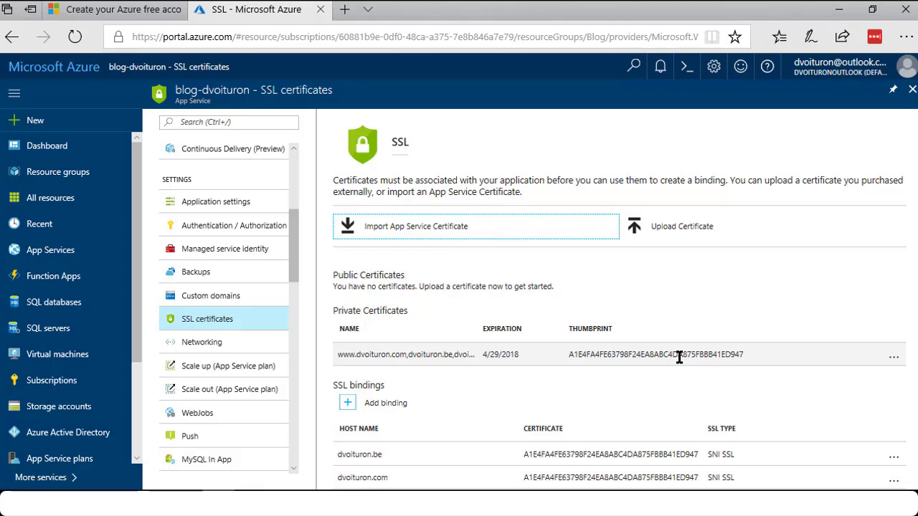
pyautogui.scroll(-1, 688, 368)
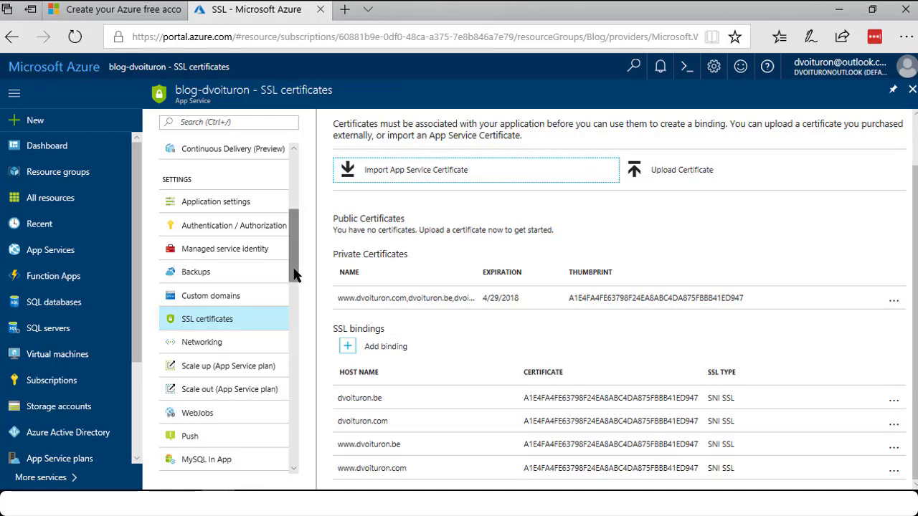
# Step: Open the blog web app's extensions, browse the catalogue of extensions that can be added, and close it without choosing one
pyautogui.moveTo(296, 275); pyautogui.dragTo(314, 388)
pyautogui.click(231, 313)
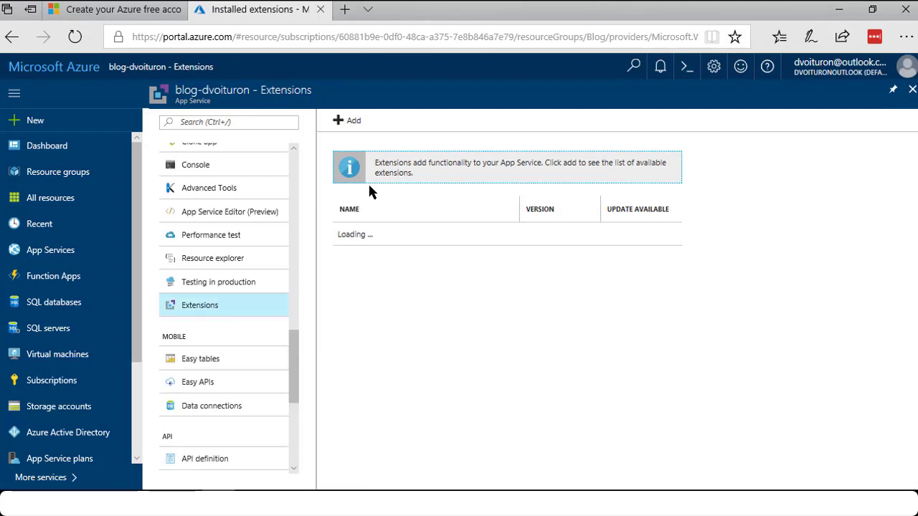
pyautogui.click(345, 122)
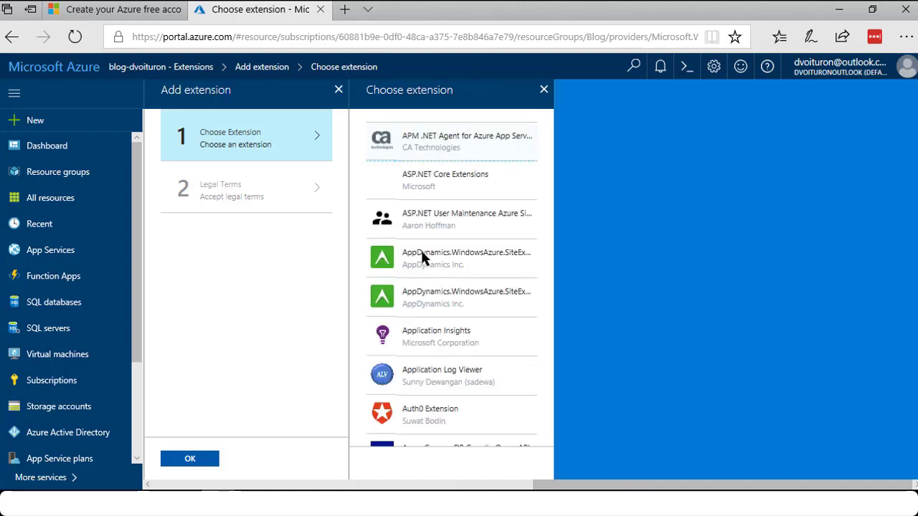
pyautogui.scroll(-2, 471, 334)
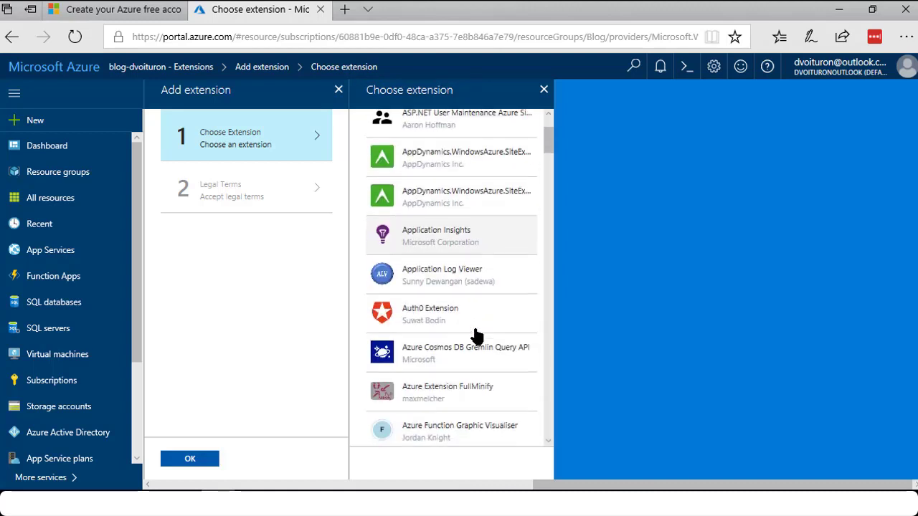
pyautogui.scroll(-1, 508, 367)
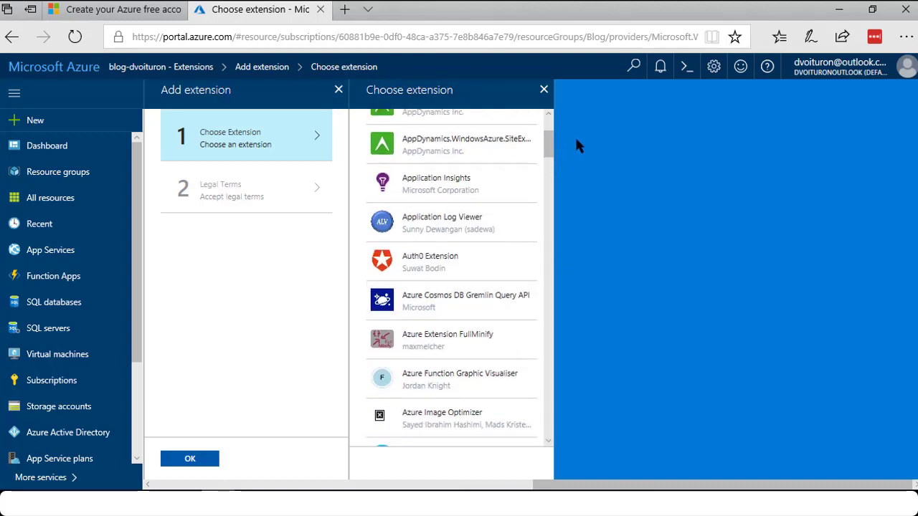
pyautogui.moveTo(547, 149); pyautogui.dragTo(554, 181)
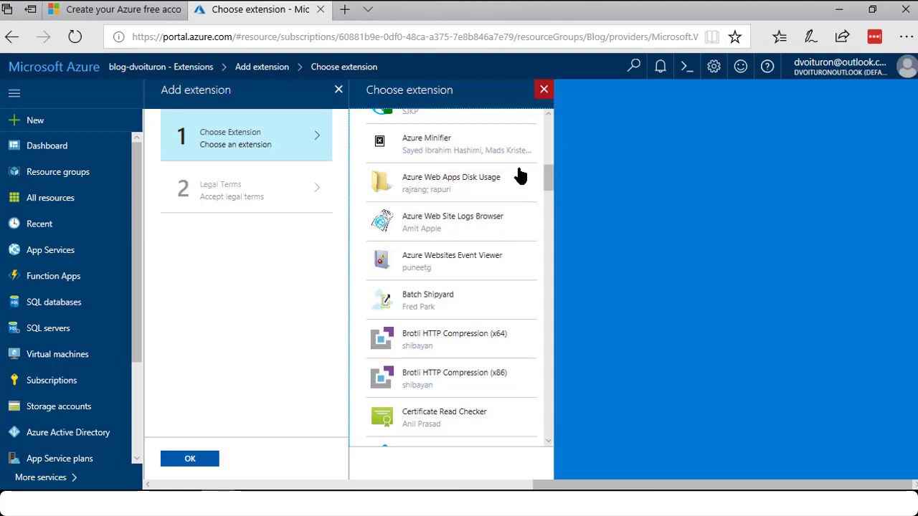
pyautogui.scroll(-5, 520, 177)
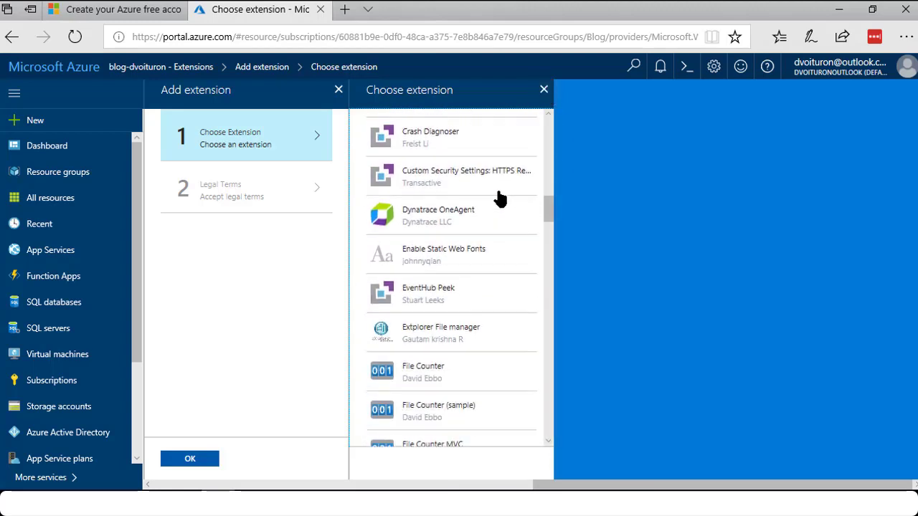
pyautogui.scroll(-1, 494, 236)
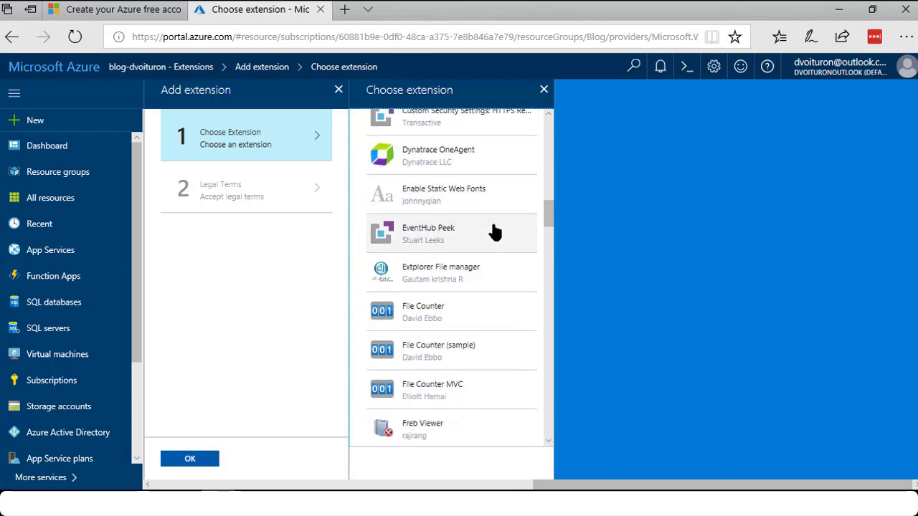
pyautogui.scroll(-1, 495, 232)
pyautogui.scroll(-2, 494, 232)
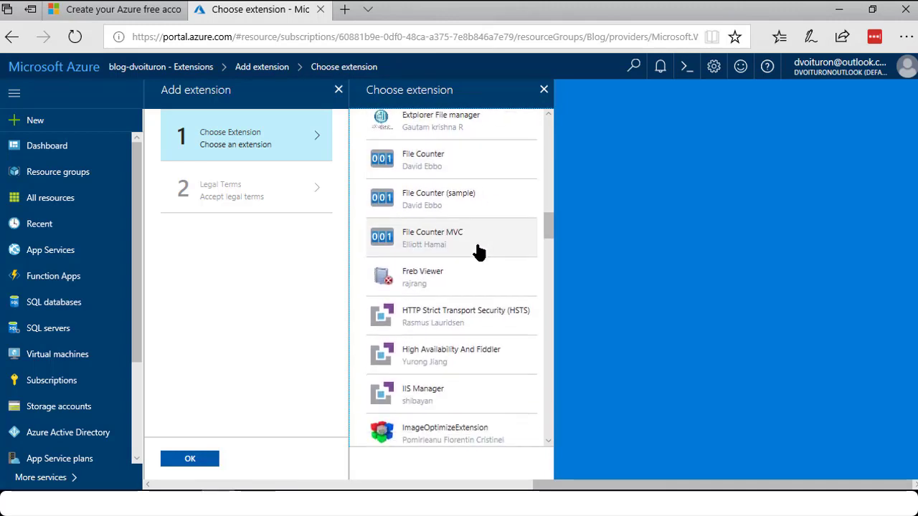
pyautogui.click(543, 90)
pyautogui.click(338, 90)
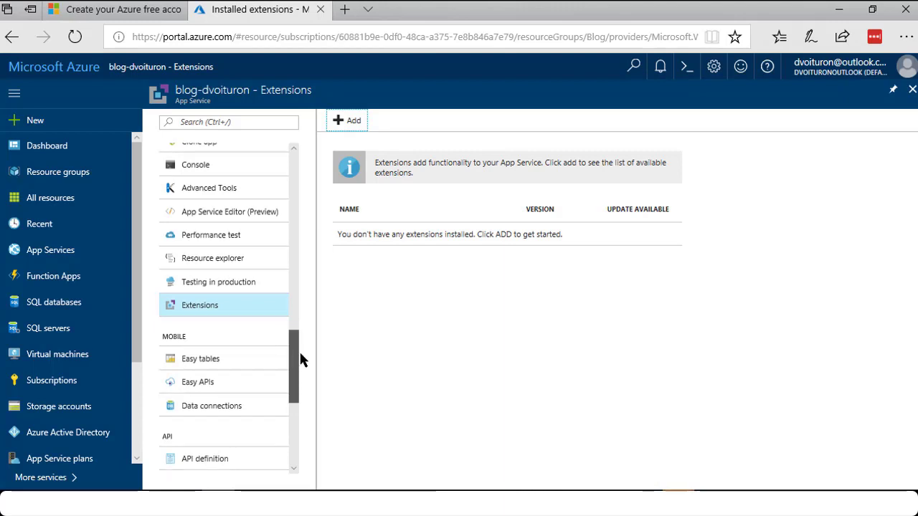
# Step: Review the development tools in the blog web app's settings list and return to the app's overview
pyautogui.moveTo(294, 360); pyautogui.dragTo(301, 350)
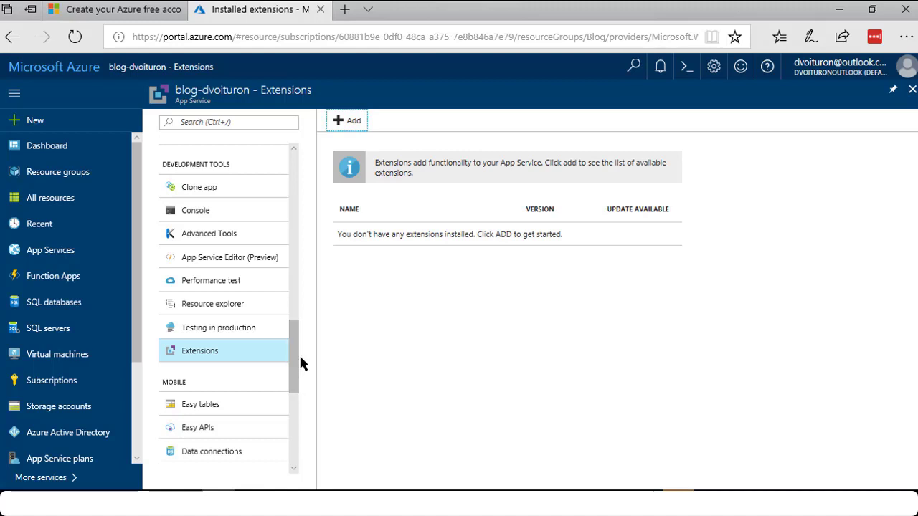
pyautogui.moveTo(300, 359); pyautogui.dragTo(263, 172)
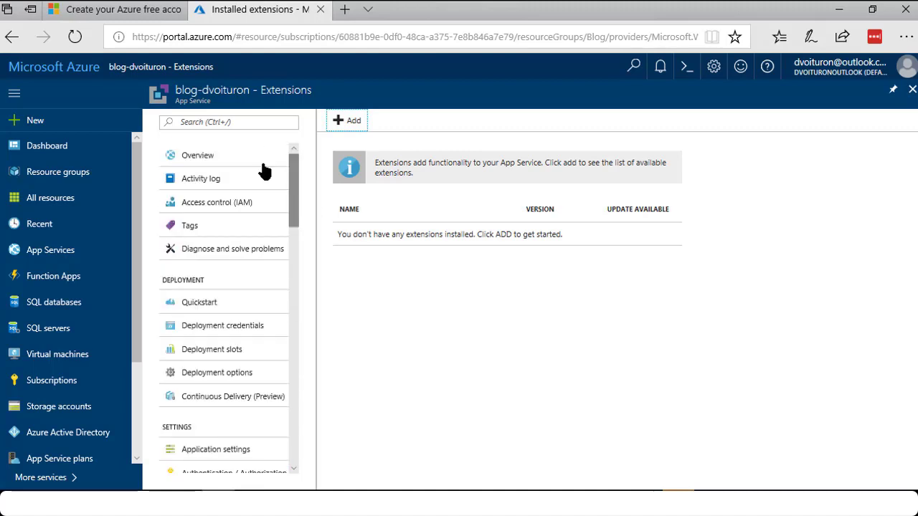
pyautogui.click(229, 163)
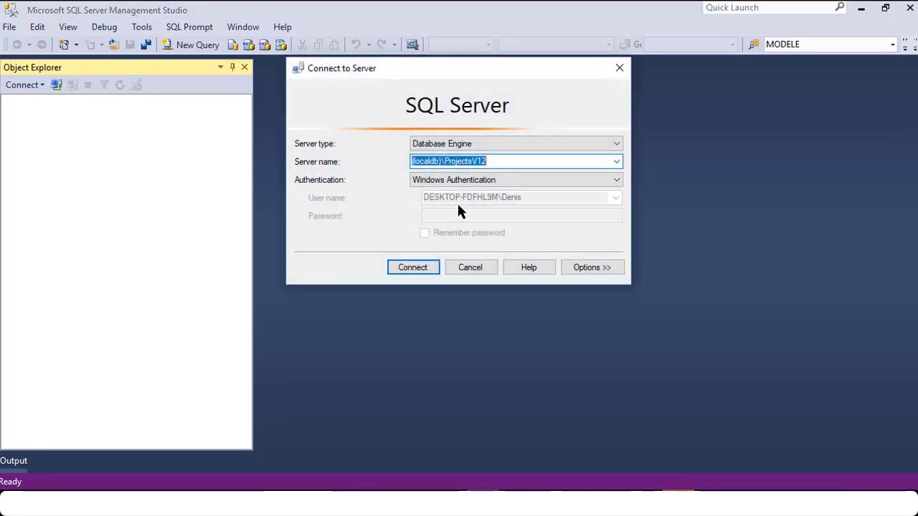
# Step: Switch to SQL Server Management Studio, try to connect to tcp:vwmrph571y.database.windows.net,1433, and dismiss the new firewall rule and connection dialogs
pyautogui.click(616, 162)
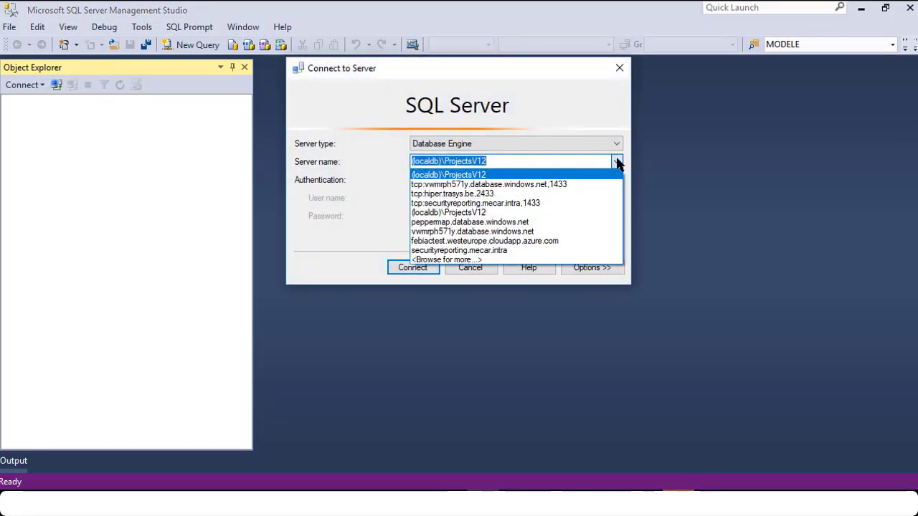
pyautogui.click(566, 185)
pyautogui.click(413, 267)
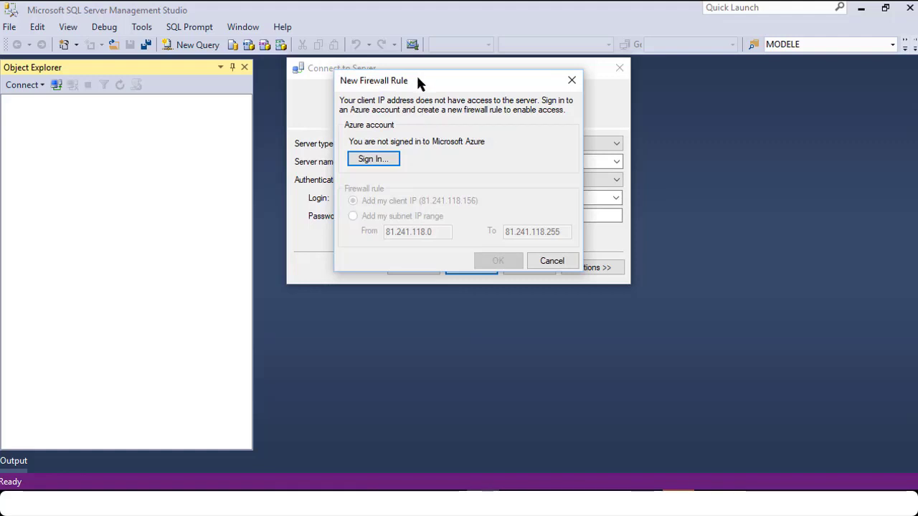
pyautogui.moveTo(419, 79); pyautogui.dragTo(370, 112)
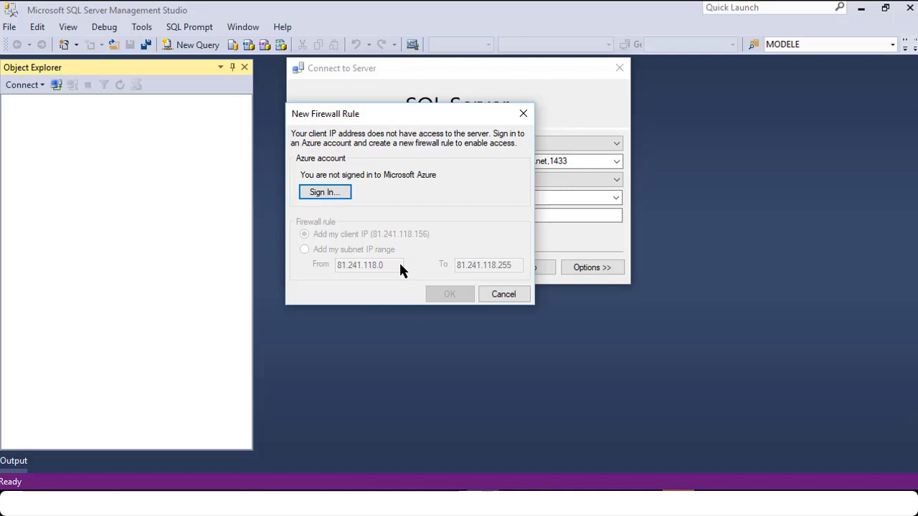
pyautogui.click(502, 295)
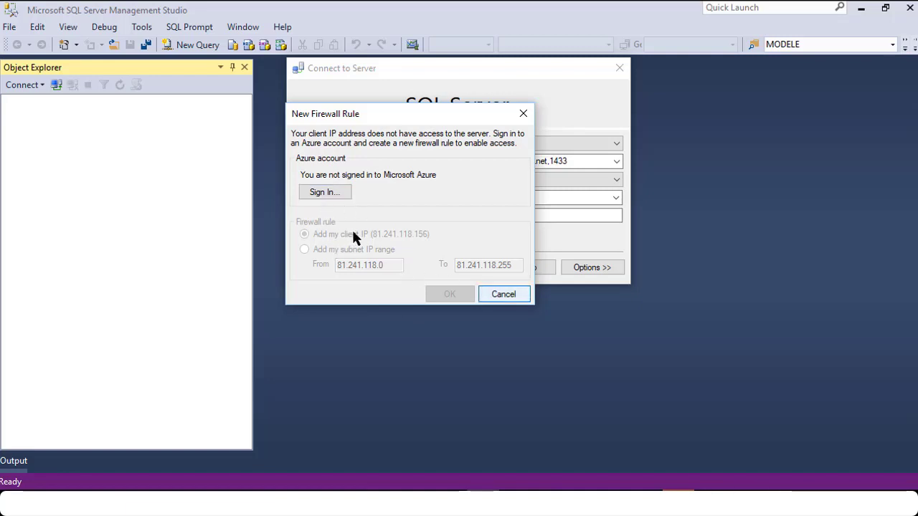
pyautogui.click(489, 296)
pyautogui.click(465, 267)
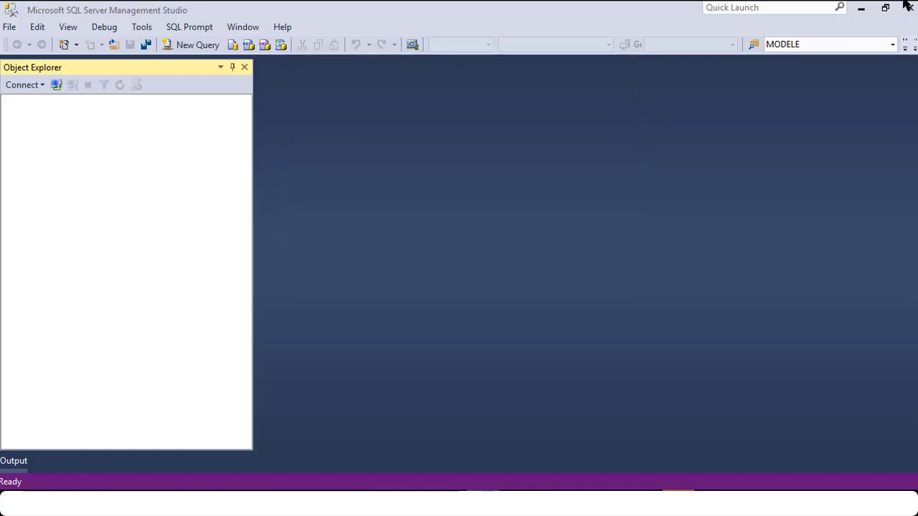
# Step: Switch to the Azure portal and add the current client IP address to the vwmrph571y SQL server's firewall rules, saving the change
pyautogui.click(861, 8)
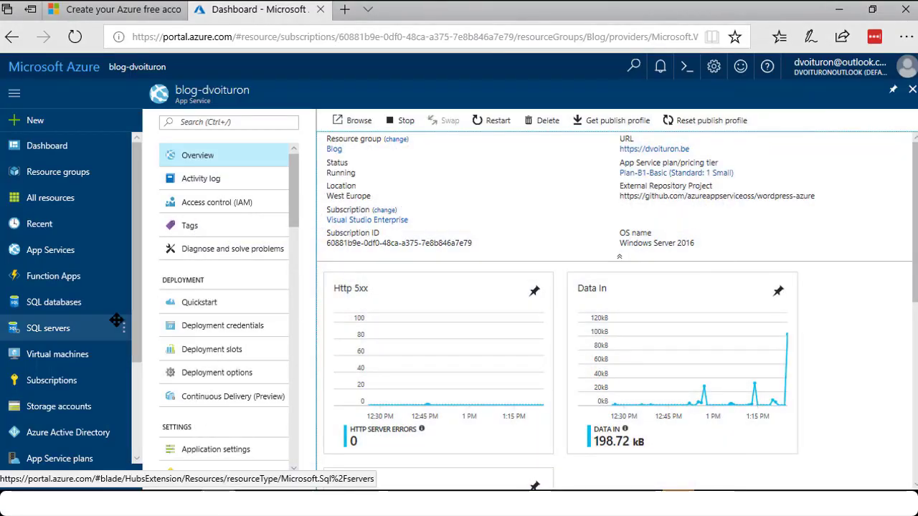
pyautogui.click(72, 330)
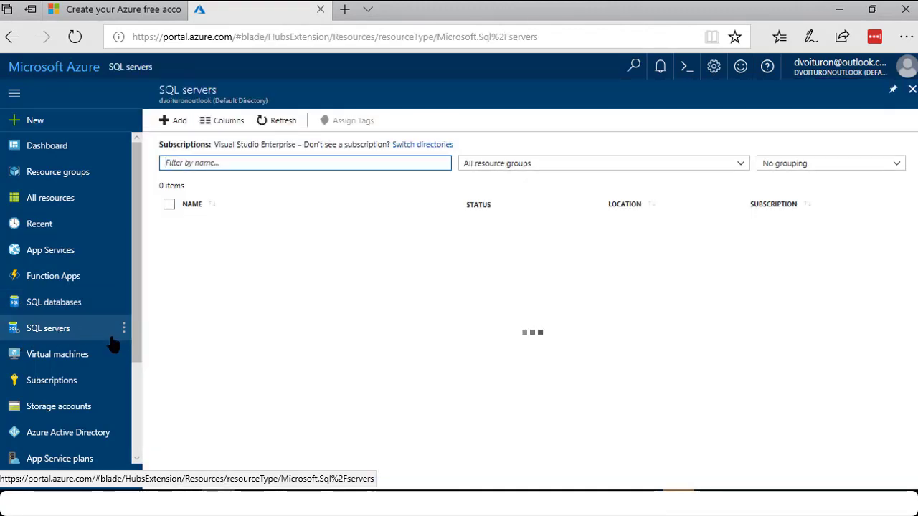
pyautogui.click(223, 231)
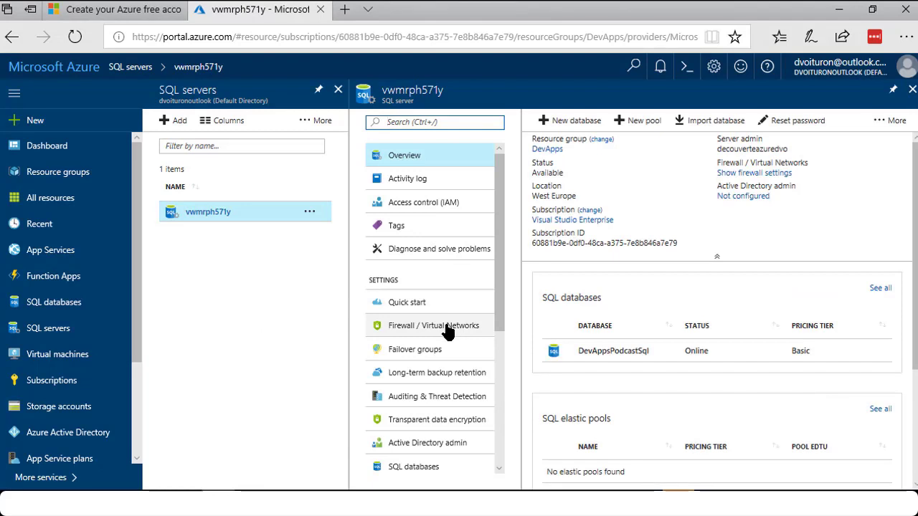
pyautogui.click(402, 326)
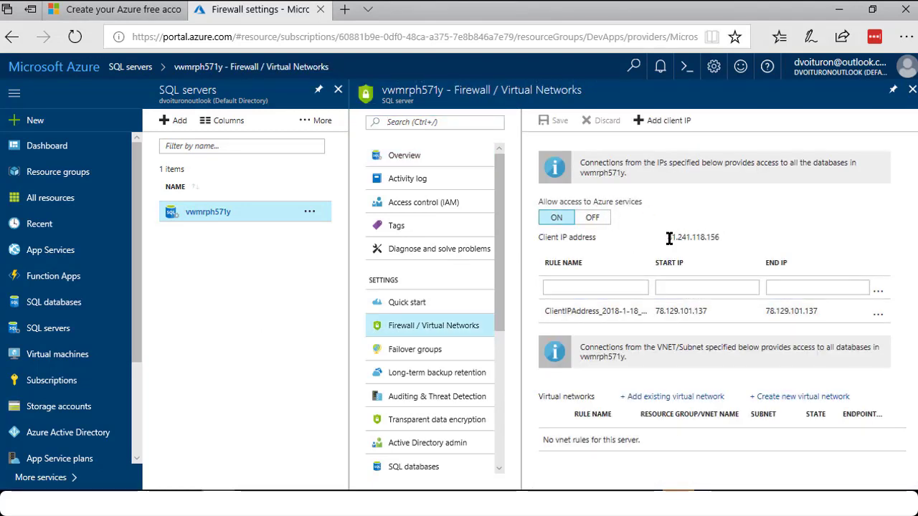
pyautogui.click(641, 121)
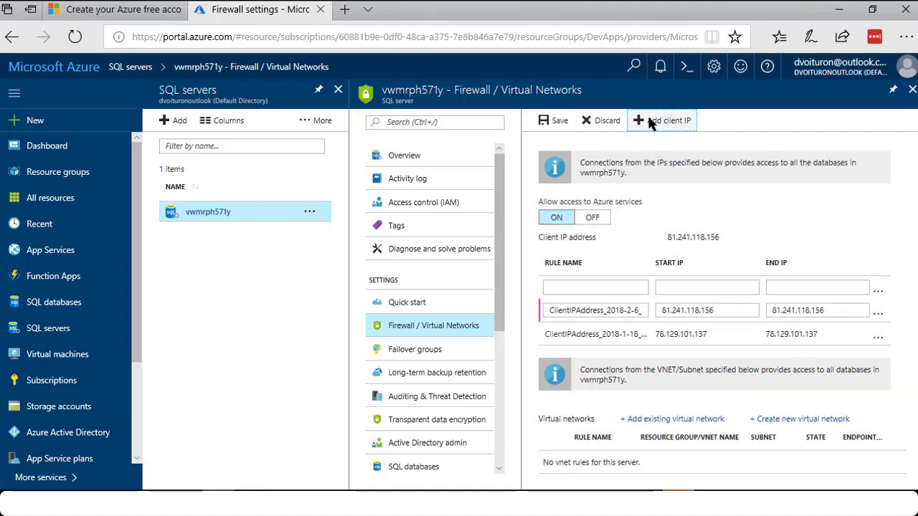
pyautogui.click(556, 122)
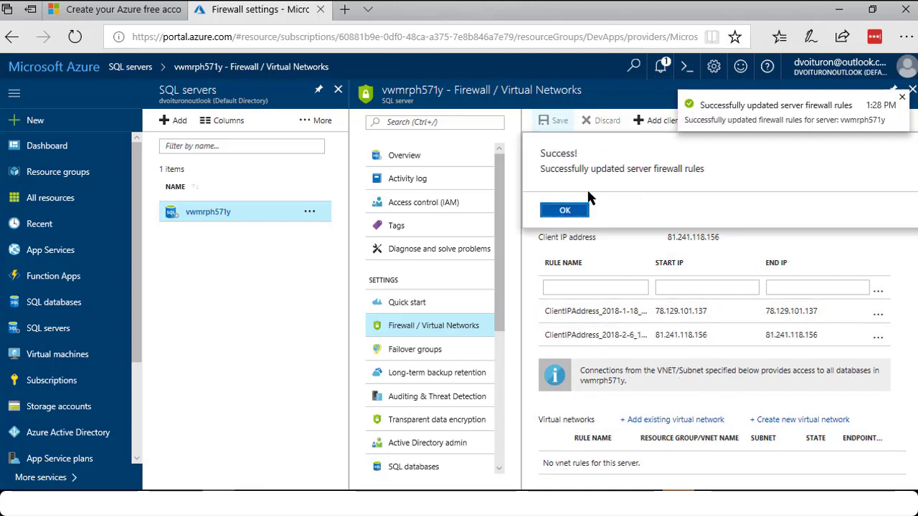
pyautogui.click(565, 211)
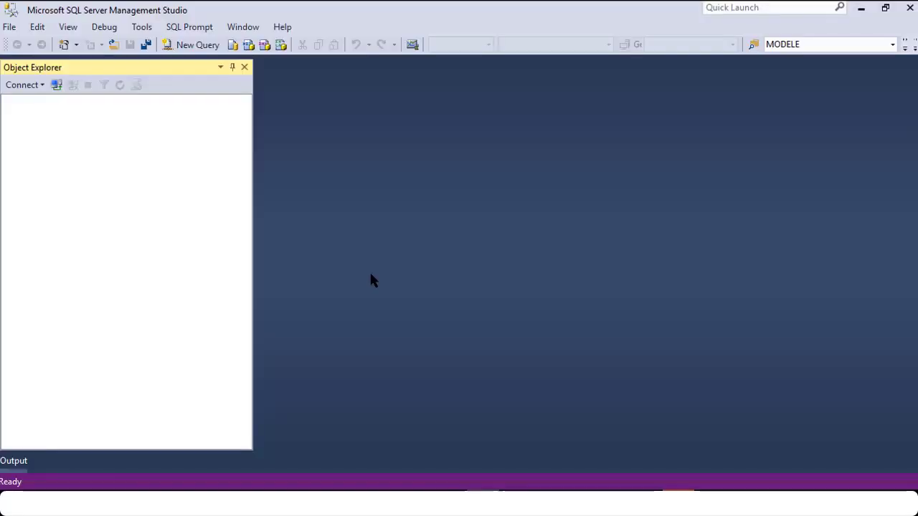
# Step: Switch to SQL Server Management Studio and connect the Object Explorer to tcp:vwmrph571y.database.windows.net,1433
pyautogui.click(10, 28)
pyautogui.click(23, 43)
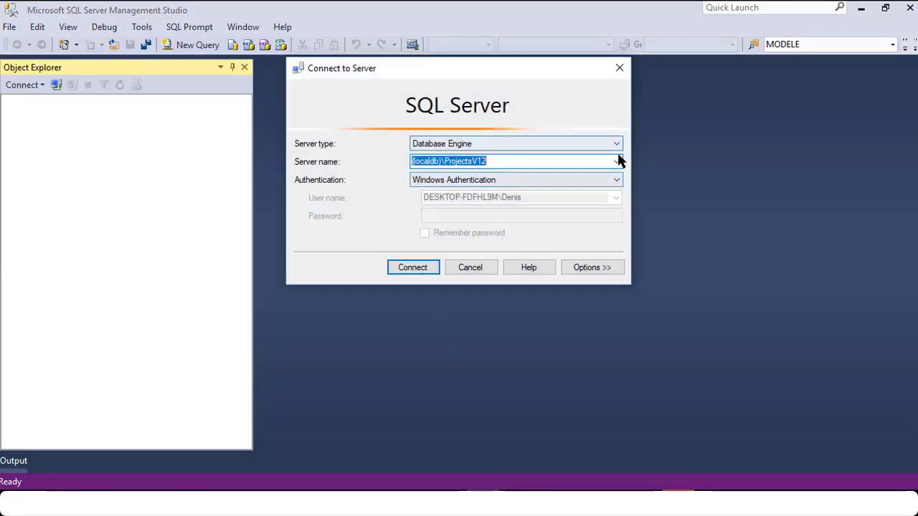
pyautogui.click(617, 161)
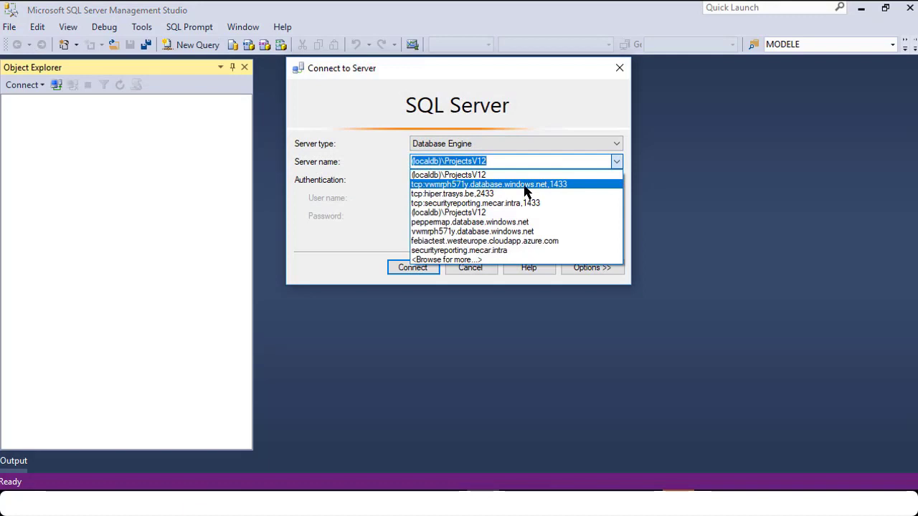
pyautogui.click(524, 185)
pyautogui.click(419, 267)
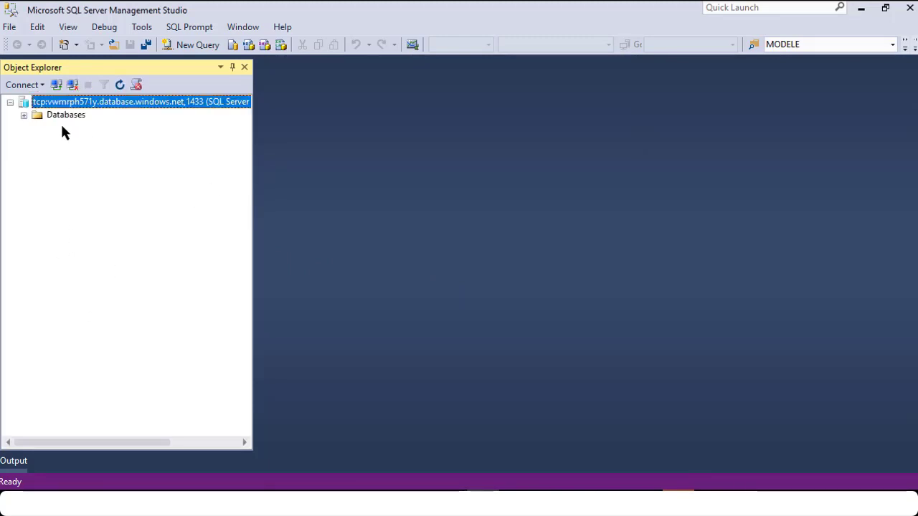
# Step: Expand the DevAppsPodcastSql database on the connected server to list its tables
pyautogui.click(24, 116)
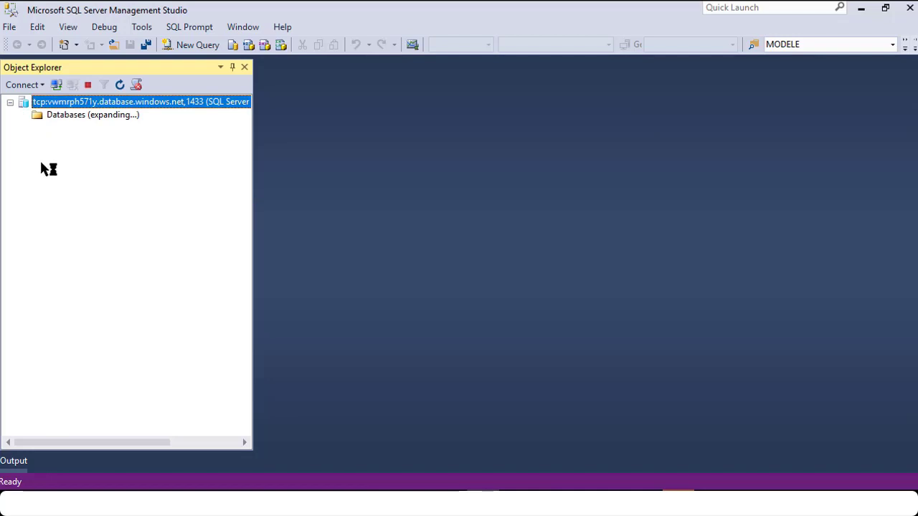
pyautogui.click(38, 142)
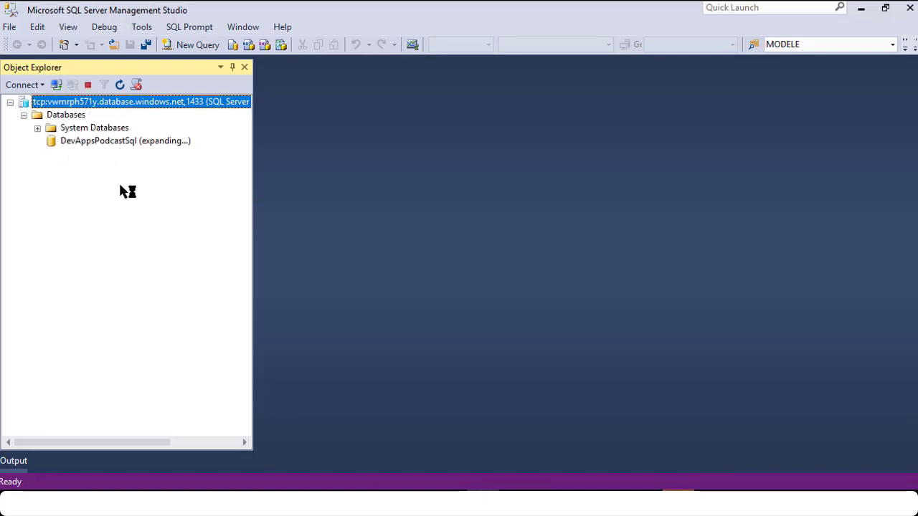
pyautogui.click(51, 167)
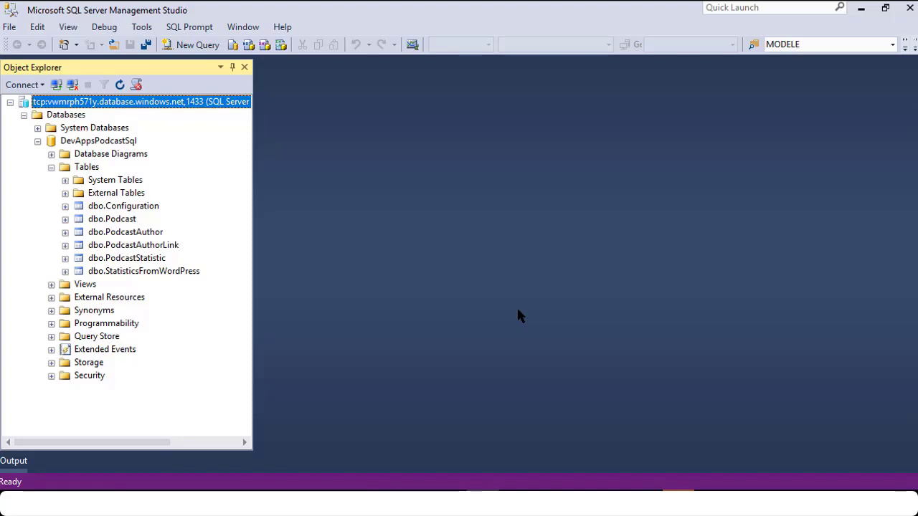
# Step: Switch to the PowerPoint deck, present the Azure storage and App Service pricing slides, and end the slide show
pyautogui.moveTo(387, 502)
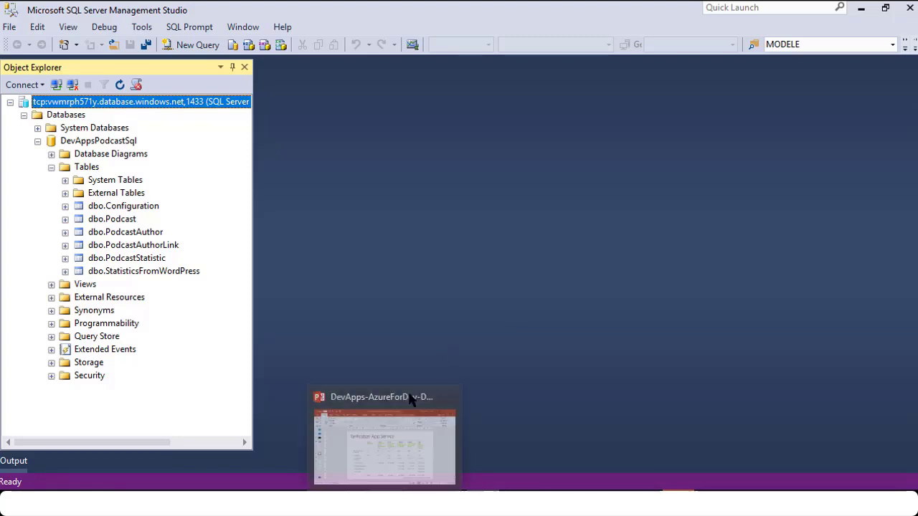
pyautogui.click(393, 475)
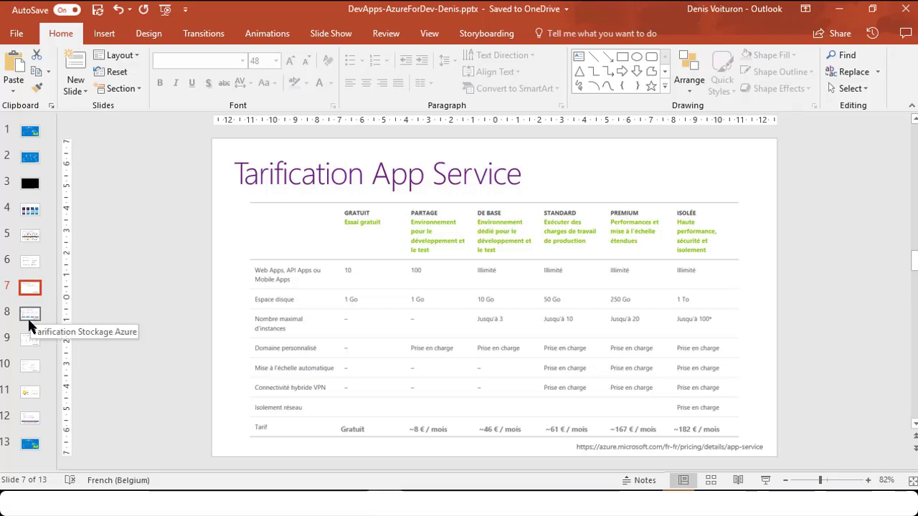
pyautogui.click(30, 318)
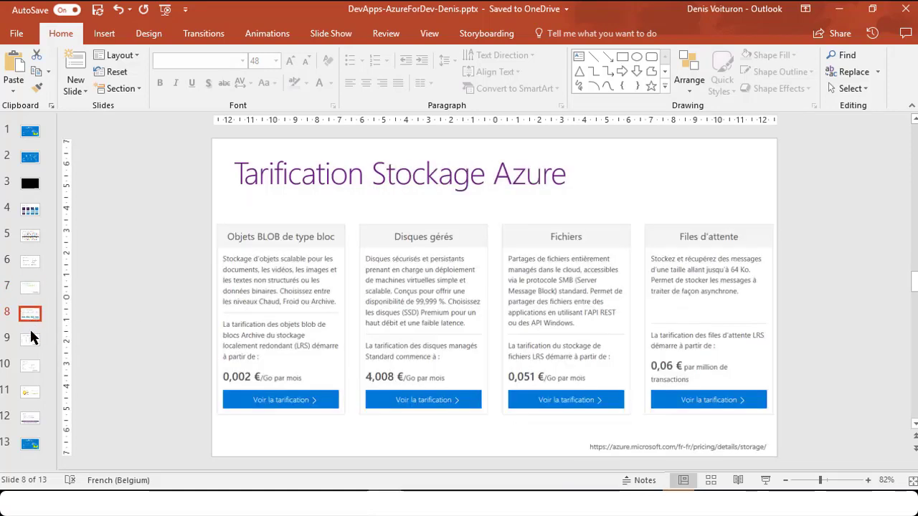
pyautogui.hotkey('shift', 'F5')
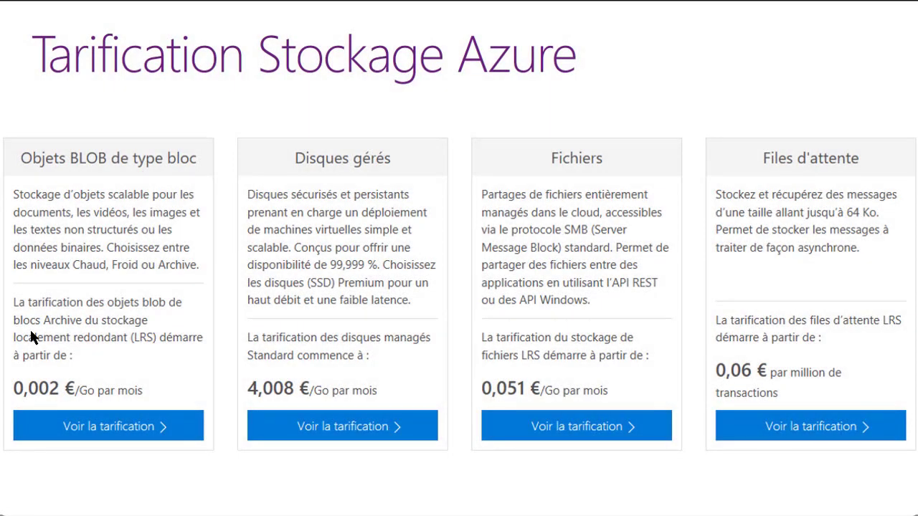
pyautogui.press('Right')
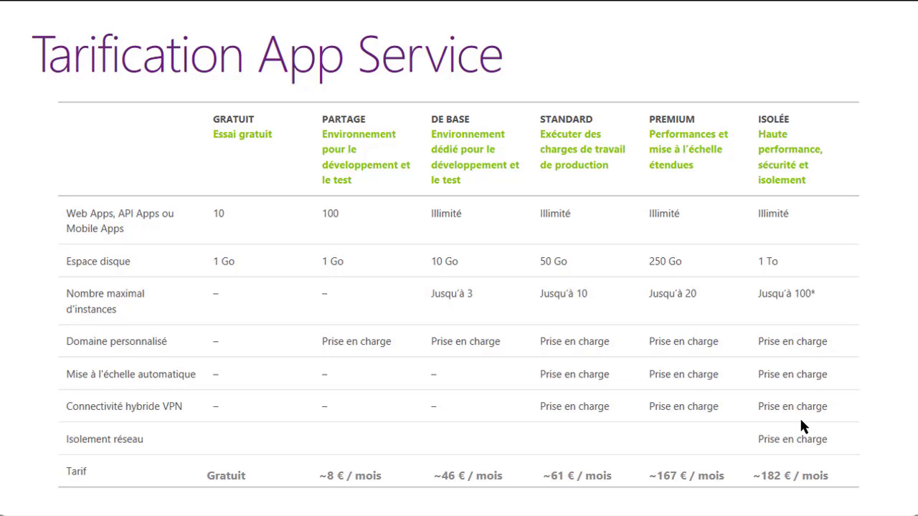
pyautogui.press('Right')
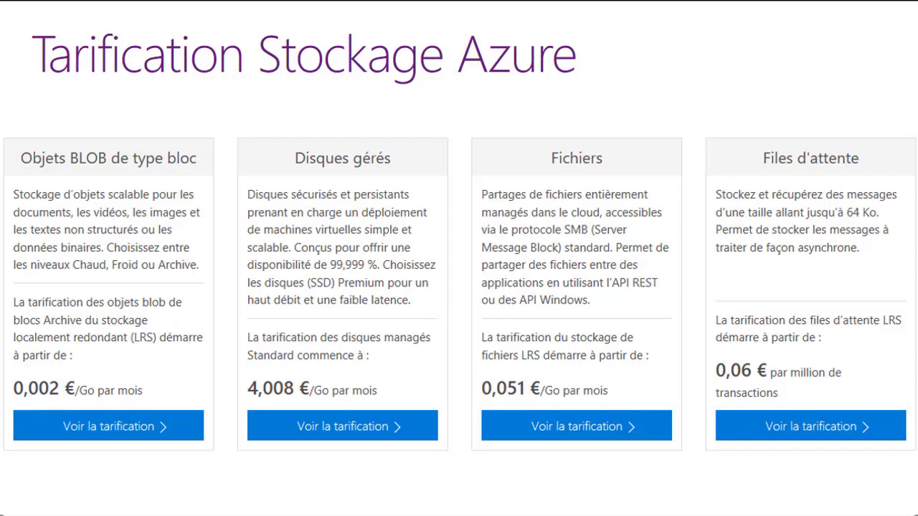
pyautogui.press('Escape')
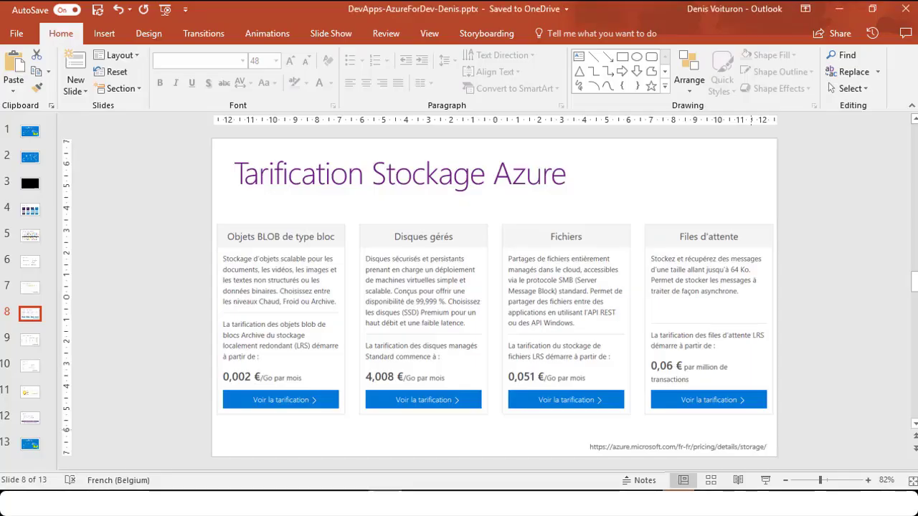
# Step: Launch Azure Explorer and open the mp3 container of the devappsfiles storage account
pyautogui.press('super')
pyautogui.write('azure')
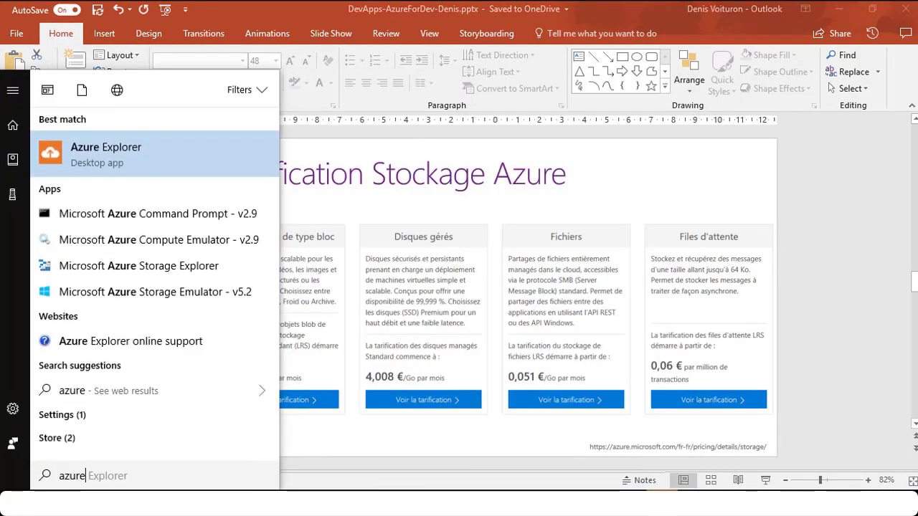
pyautogui.click(74, 152)
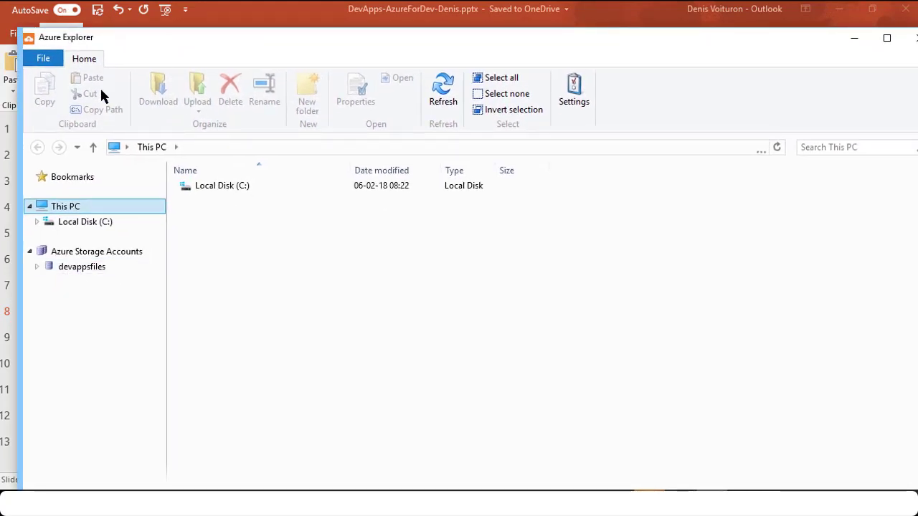
pyautogui.click(36, 266)
pyautogui.click(62, 284)
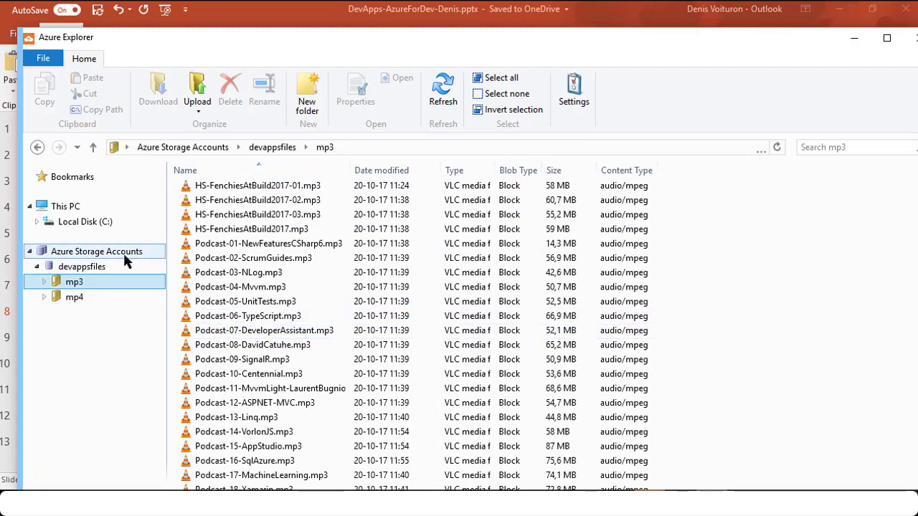
# Step: View the containers of the devappsfiles storage account, then return to the files in mp3
pyautogui.rightClick(83, 279)
pyautogui.click(77, 286)
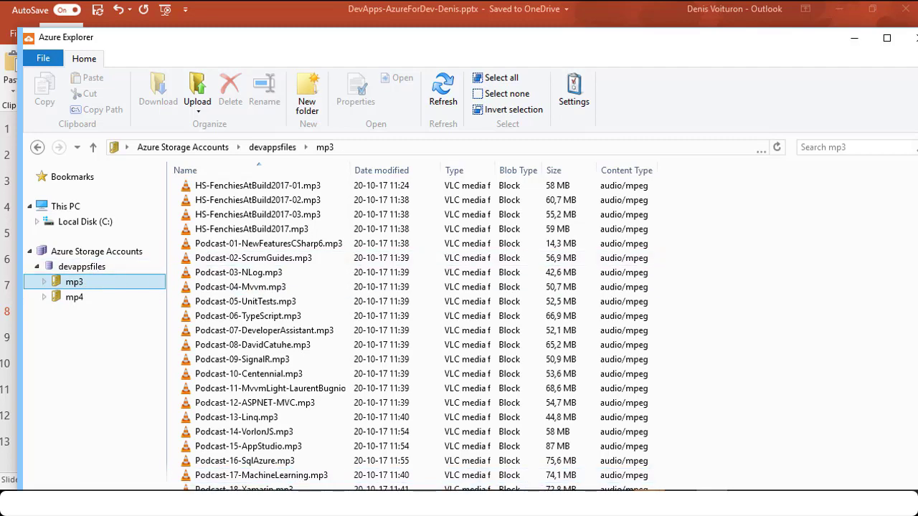
pyautogui.click(86, 269)
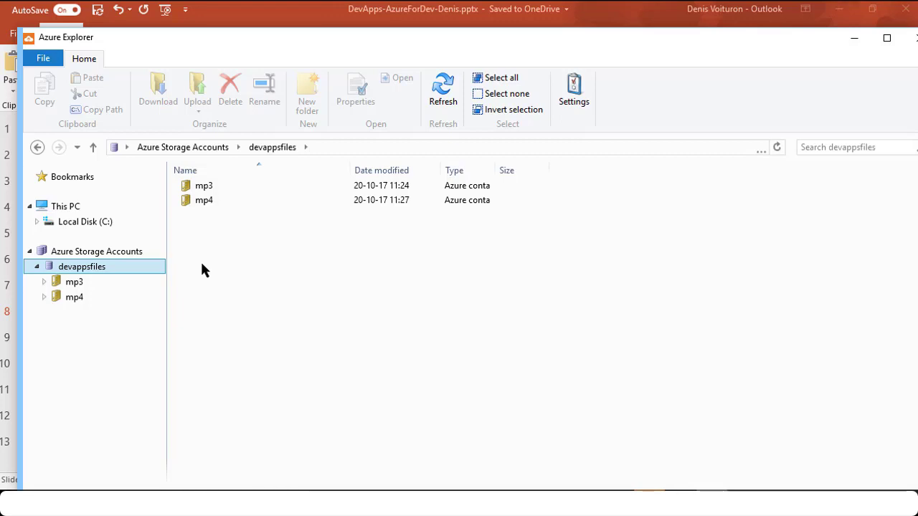
pyautogui.click(91, 282)
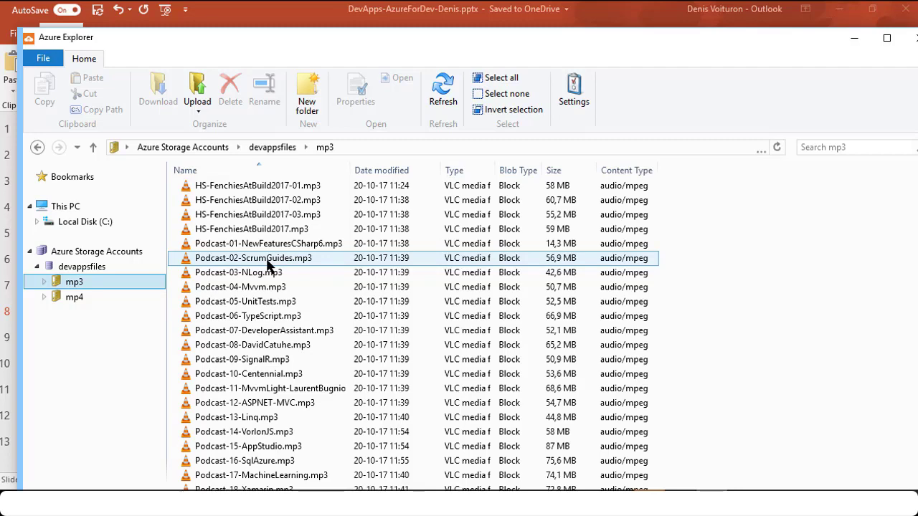
# Step: View the properties of Podcast-02-ScrumGuides.mp3, highlight its blob URL, and close the properties without changes
pyautogui.rightClick(267, 264)
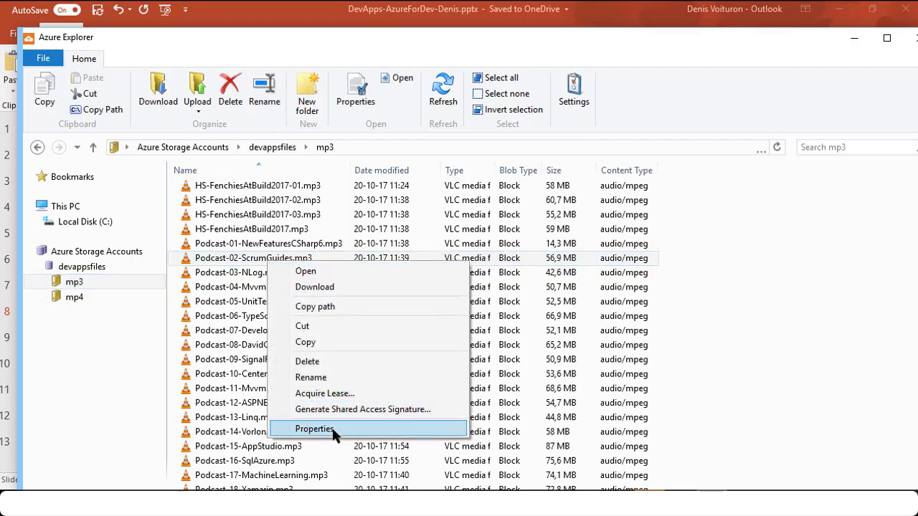
pyautogui.click(320, 313)
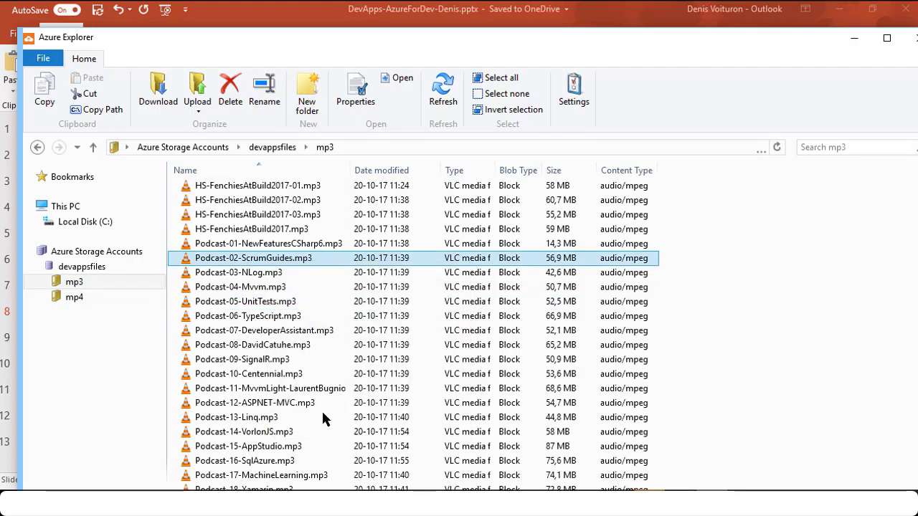
pyautogui.keyDown('ctrl'); pyautogui.click(240, 287); pyautogui.keyUp('ctrl')
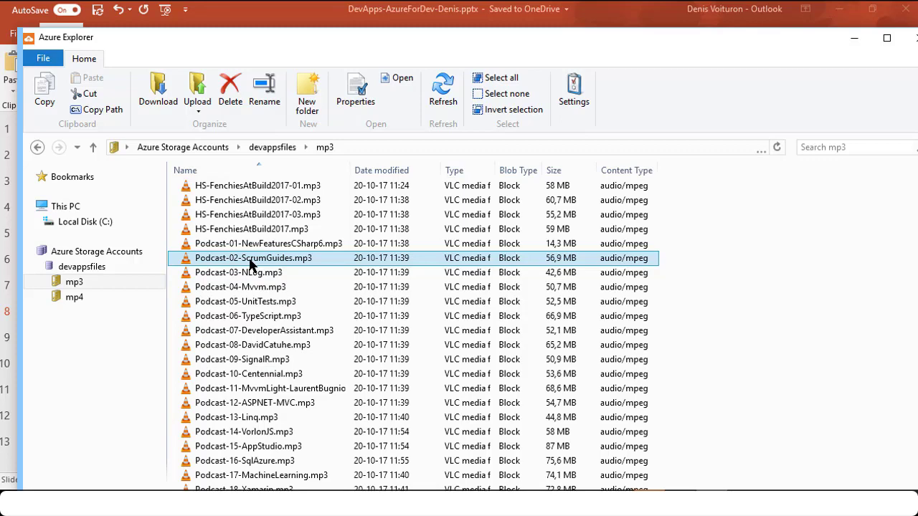
pyautogui.rightClick(215, 260)
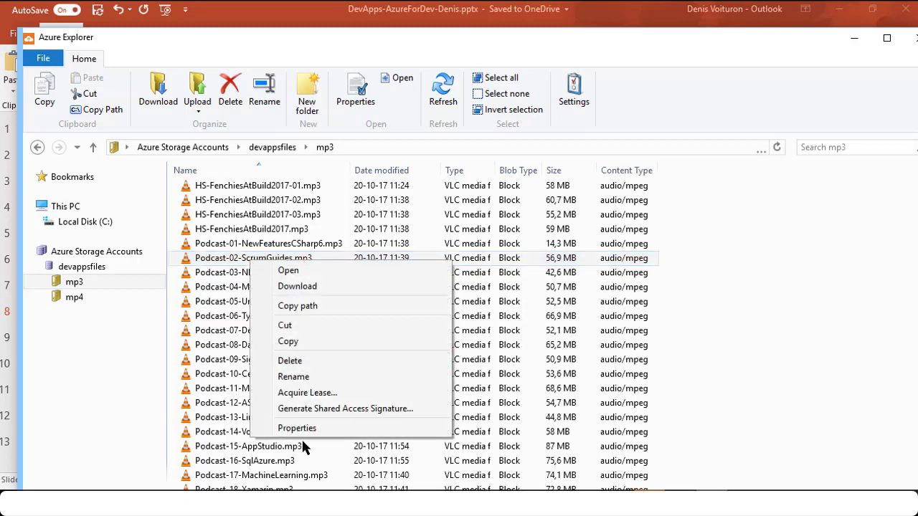
pyautogui.click(241, 482)
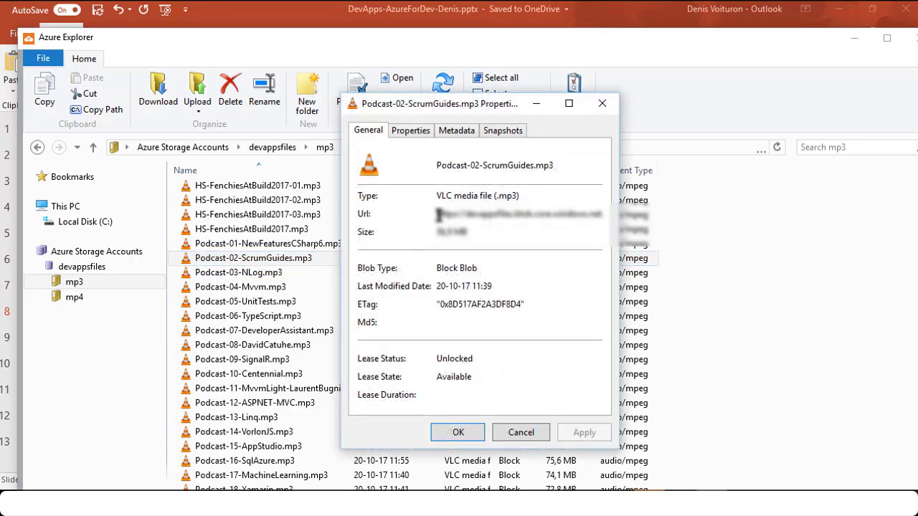
pyautogui.moveTo(436, 213)
pyautogui.mouseDown()
pyautogui.moveTo(609, 217)
pyautogui.moveTo(423, 226)
pyautogui.mouseUp()
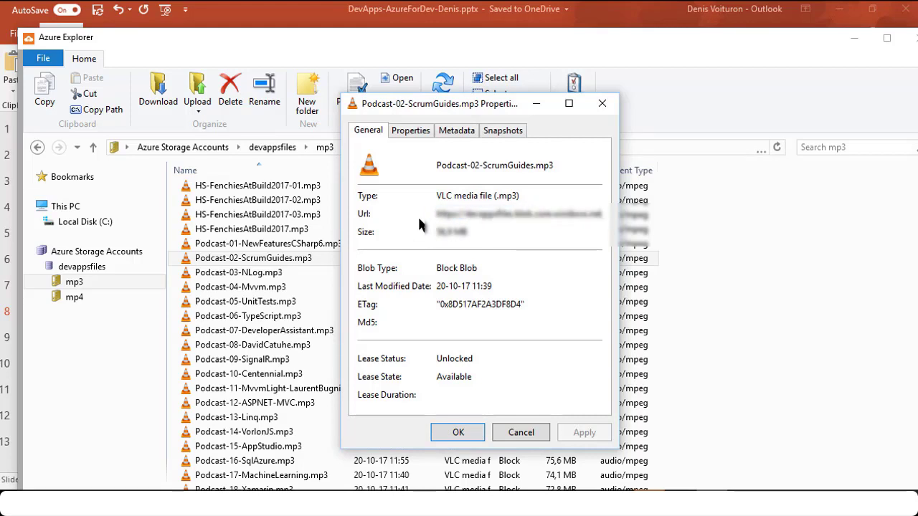
pyautogui.doubleClick(559, 215)
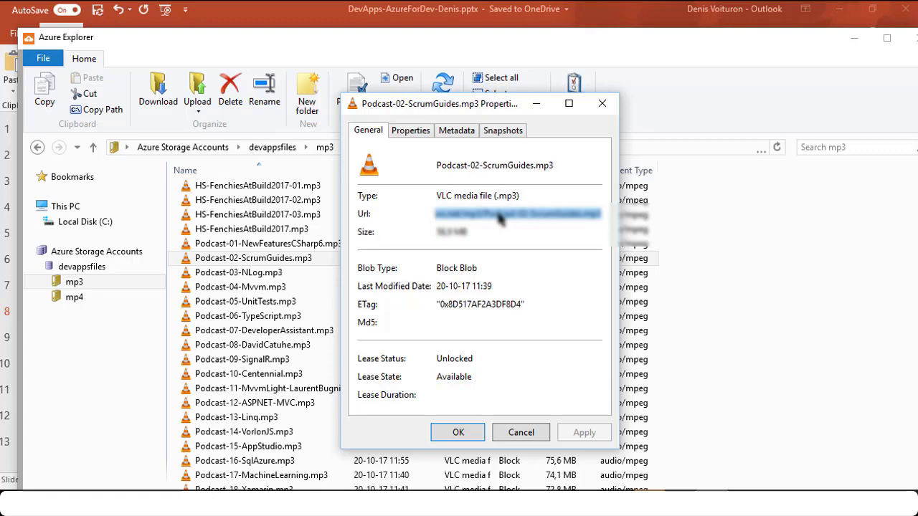
pyautogui.click(522, 434)
# Step: Review the commands available for the devappsfiles account and mp3 container, and the blob types offered for uploads
pyautogui.rightClick(79, 267)
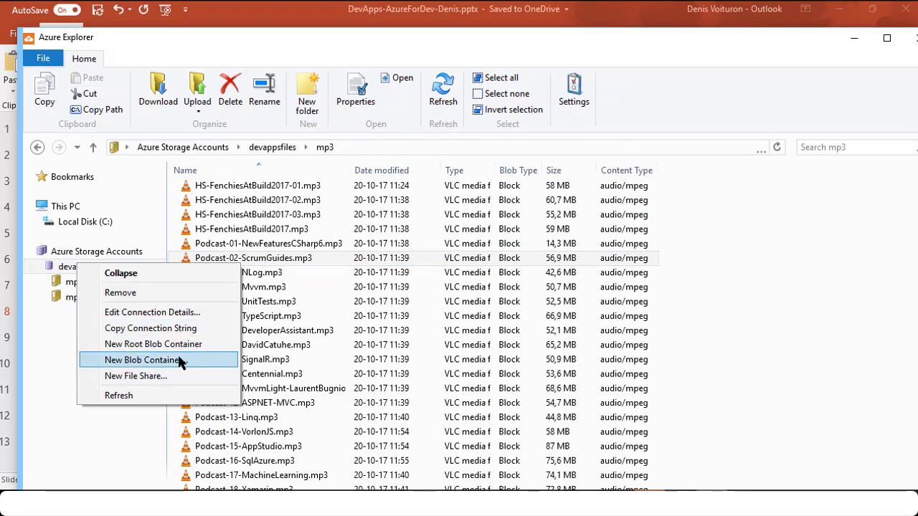
pyautogui.click(69, 287)
pyautogui.rightClick(76, 284)
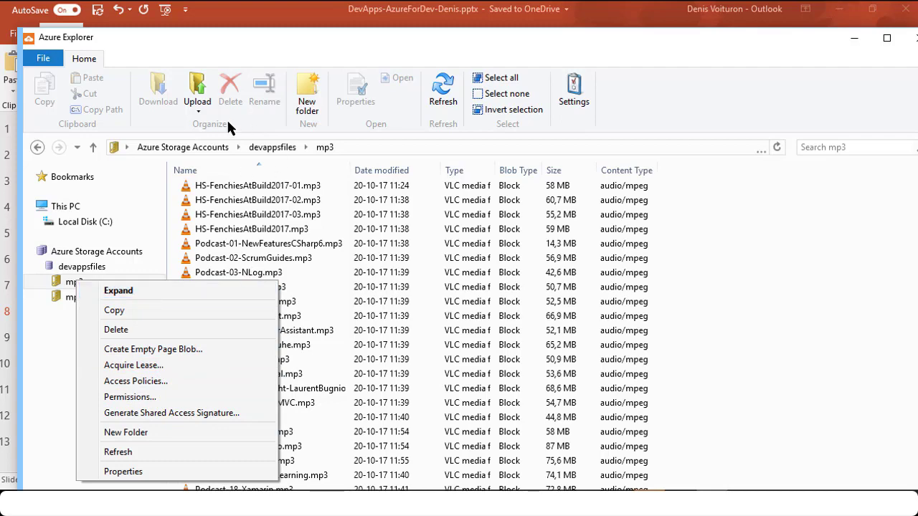
pyautogui.click(247, 215)
pyautogui.click(199, 112)
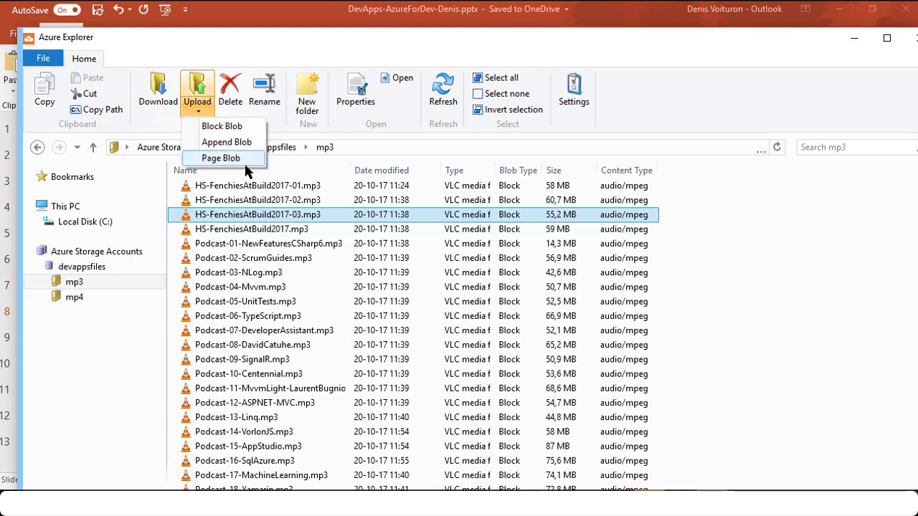
pyautogui.click(244, 233)
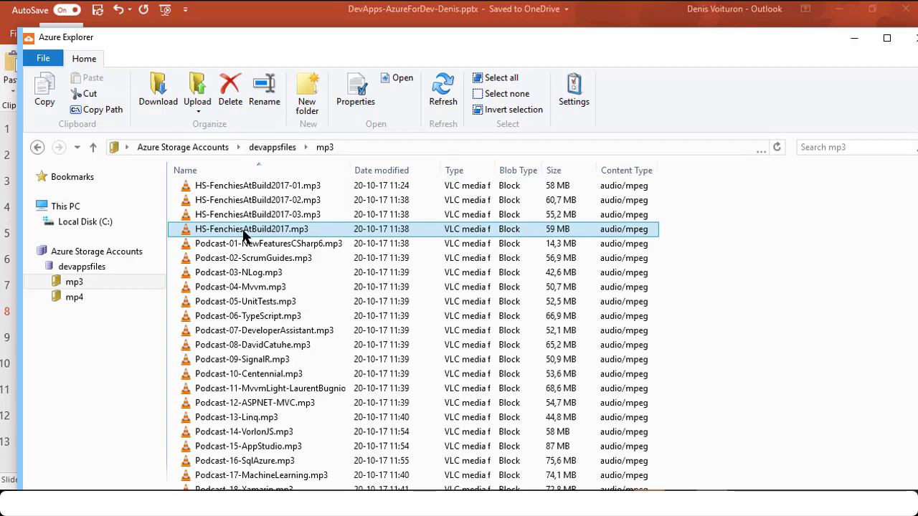
# Step: Look over the file sizes in the mp3 container and open the mp4 container to list its videos
pyautogui.keyDown('ctrl'); pyautogui.click(616, 260); pyautogui.keyUp('ctrl')
pyautogui.keyDown('ctrl'); pyautogui.click(578, 259); pyautogui.keyUp('ctrl')
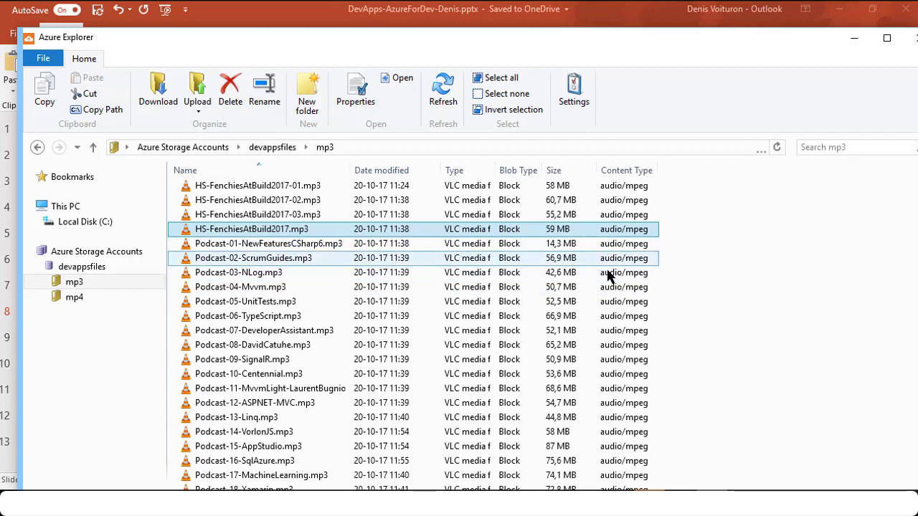
pyautogui.keyDown('ctrl'); pyautogui.click(608, 274); pyautogui.keyUp('ctrl')
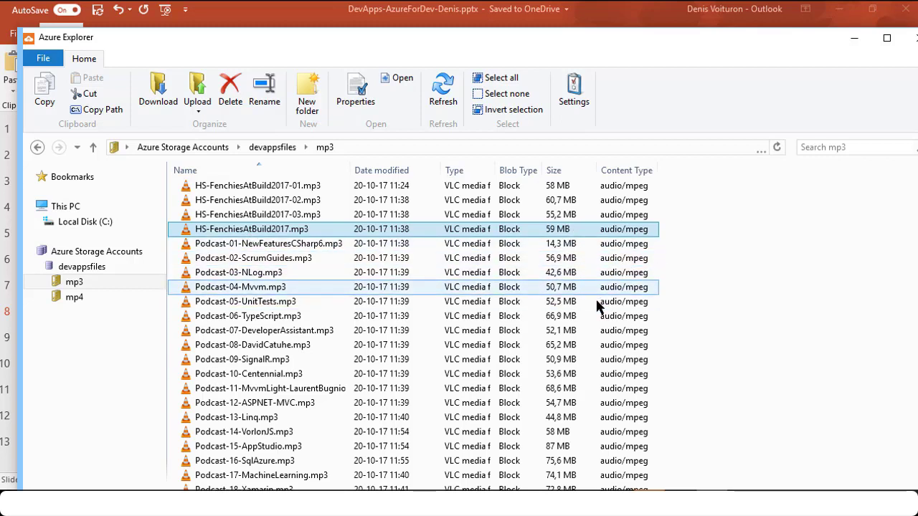
pyautogui.click(76, 297)
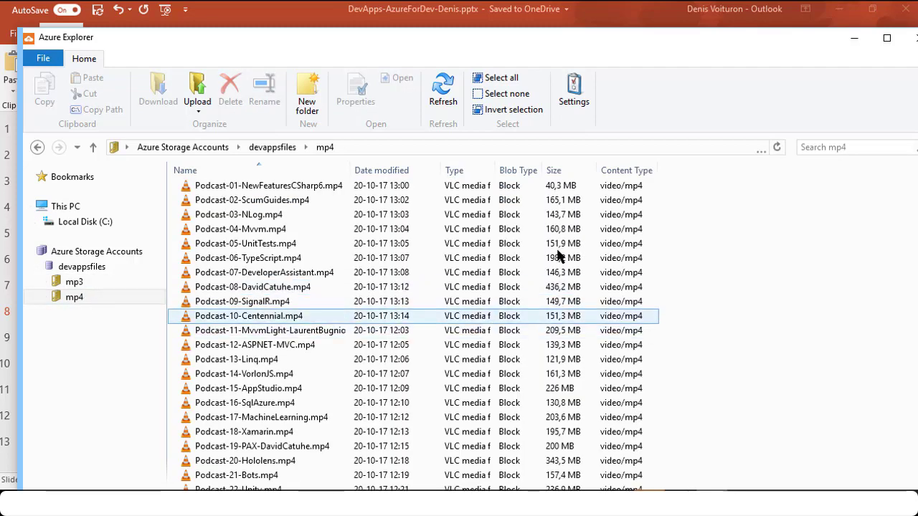
# Step: Minimize Azure Explorer and advance the slide show through the SQL Database and MySQL pricing slides to the Exemple cost slide
pyautogui.click(853, 38)
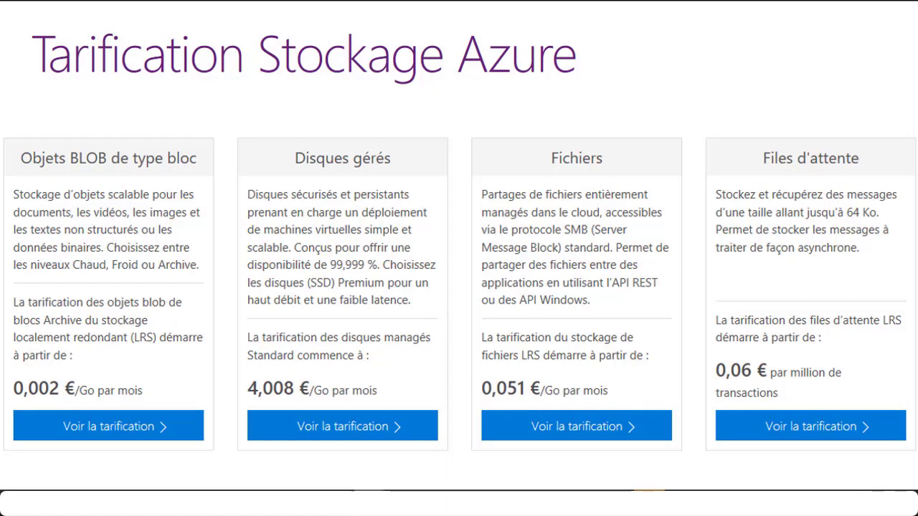
pyautogui.press('Right')
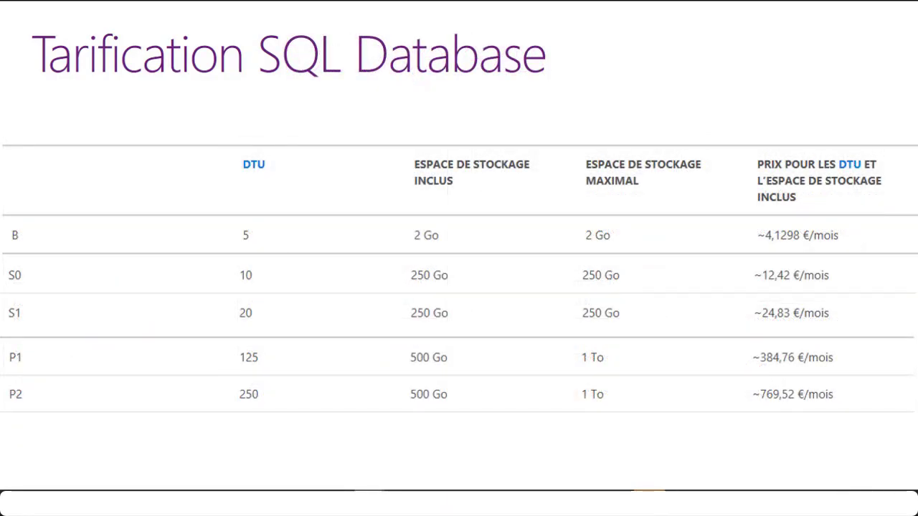
pyautogui.press('Right')
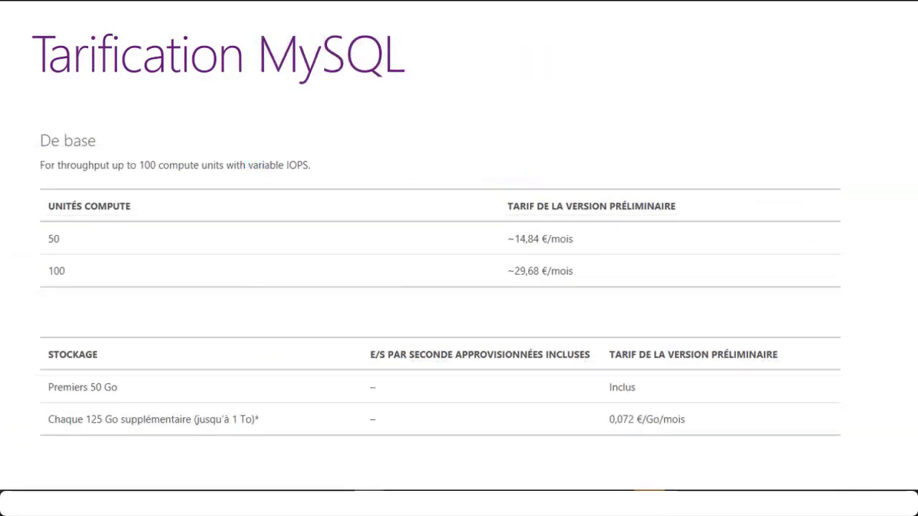
pyautogui.press('Right')
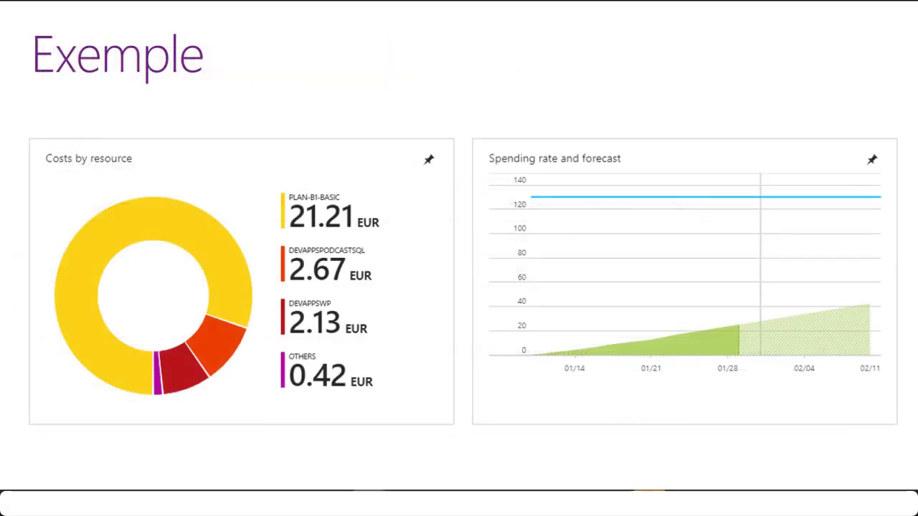
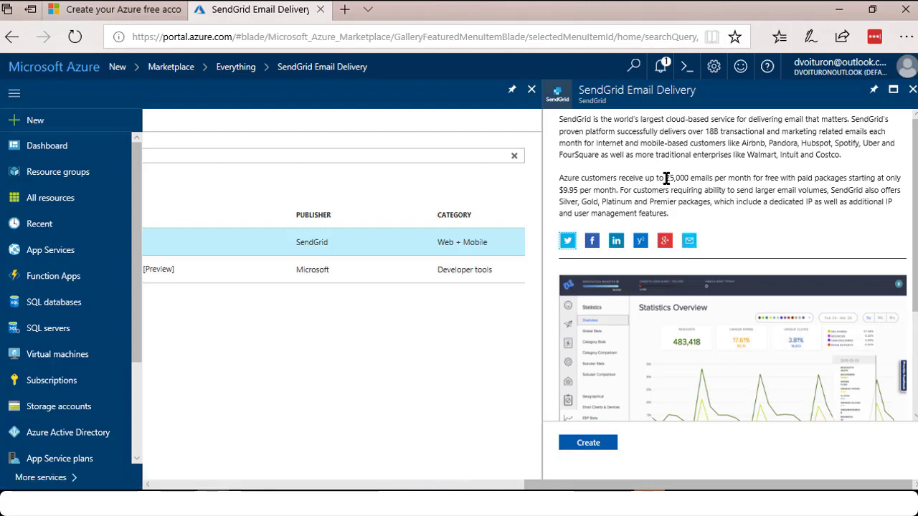
# Step: Examine the SendGrid Email Delivery offer's description, free email allowance, statistics preview and useful links
pyautogui.moveTo(665, 179)
pyautogui.mouseDown()
pyautogui.moveTo(683, 181)
pyautogui.moveTo(665, 179)
pyautogui.mouseUp()
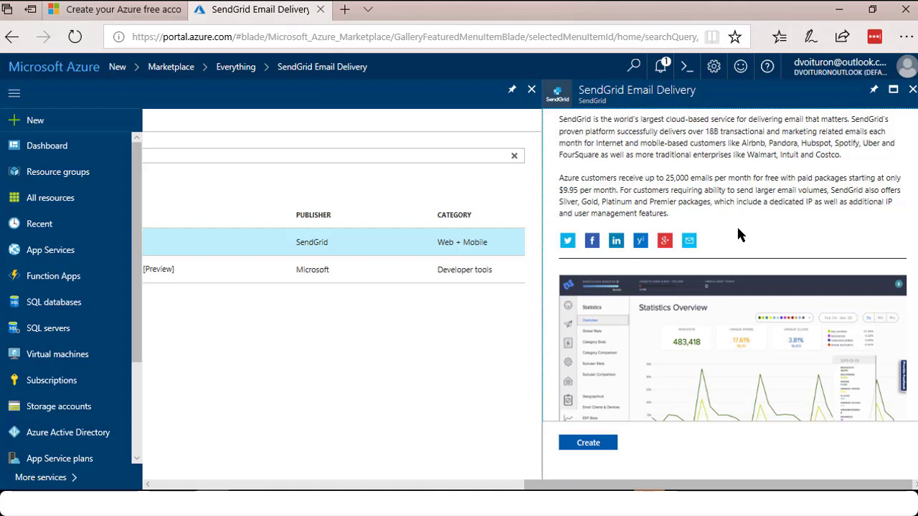
pyautogui.scroll(-4, 732, 230)
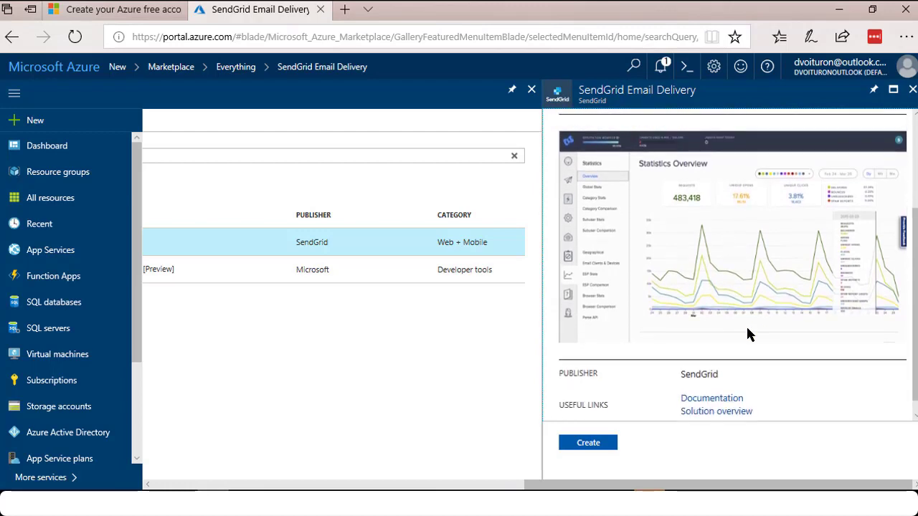
pyautogui.scroll(4, 746, 327)
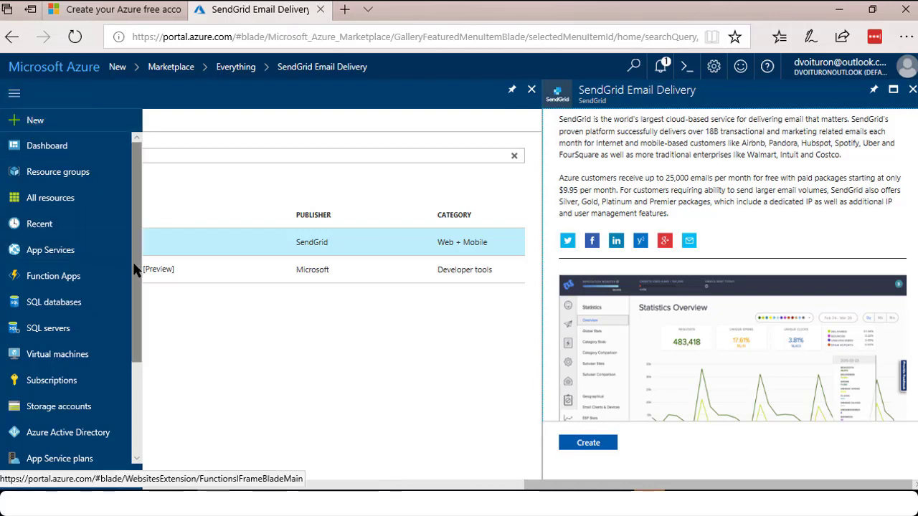
# Step: Look over the portal's list of services and close the SendGrid, Marketplace and New blades to return to the dashboard
pyautogui.moveTo(137, 266); pyautogui.dragTo(141, 385)
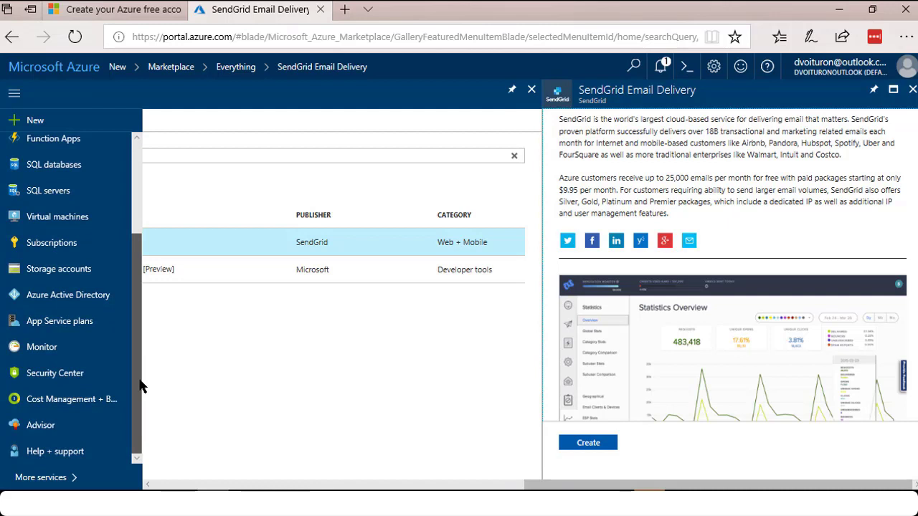
pyautogui.moveTo(140, 380); pyautogui.dragTo(137, 292)
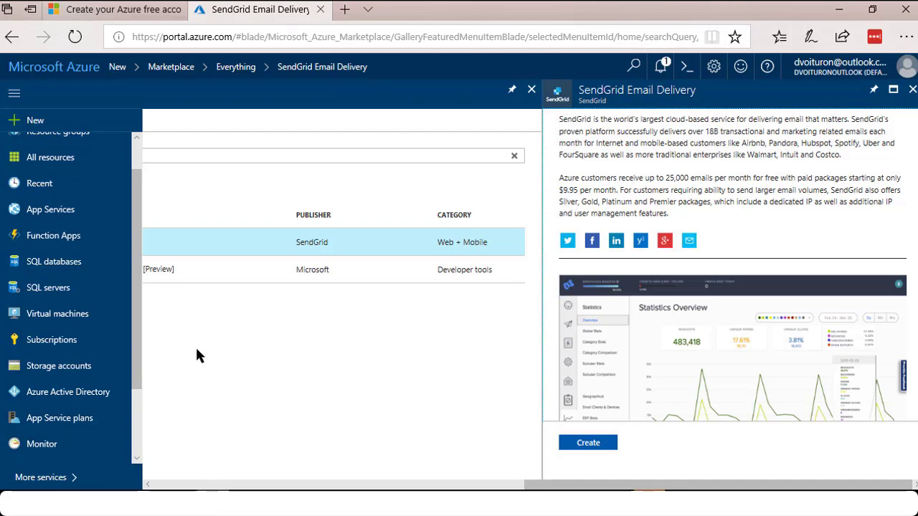
pyautogui.click(532, 91)
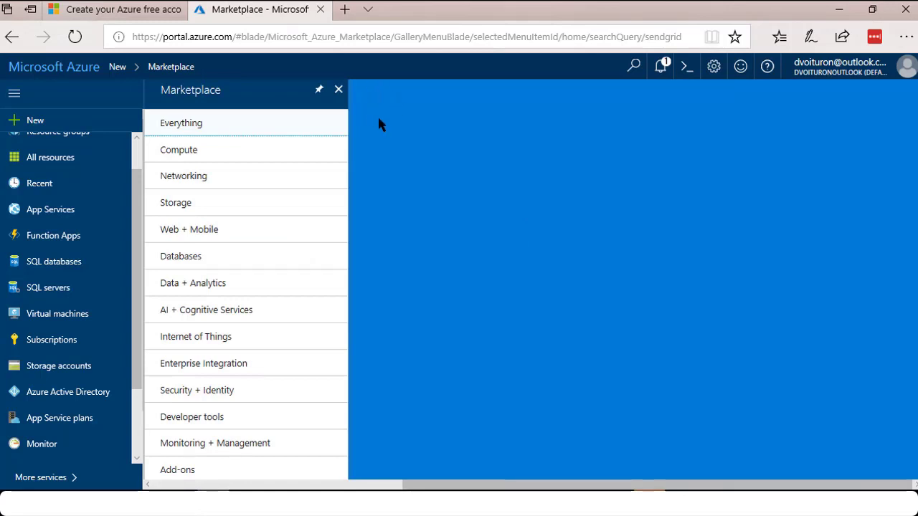
pyautogui.click(338, 89)
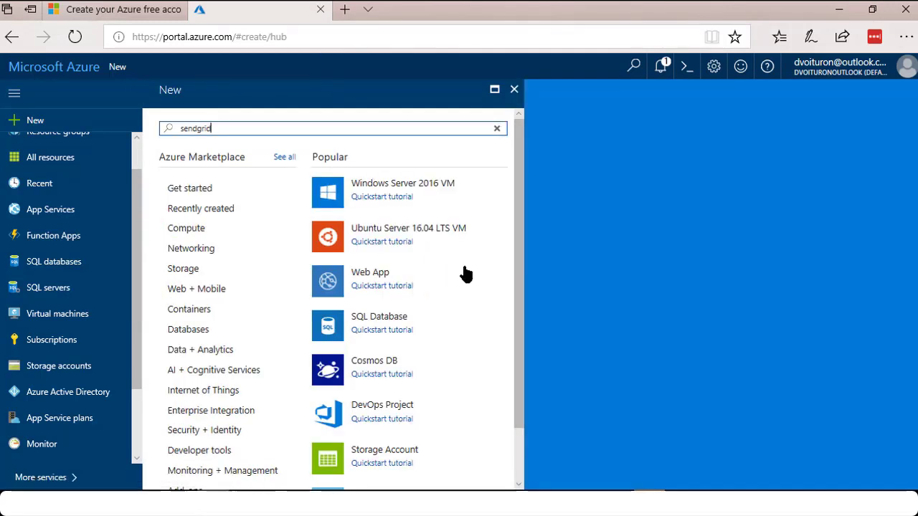
pyautogui.click(514, 89)
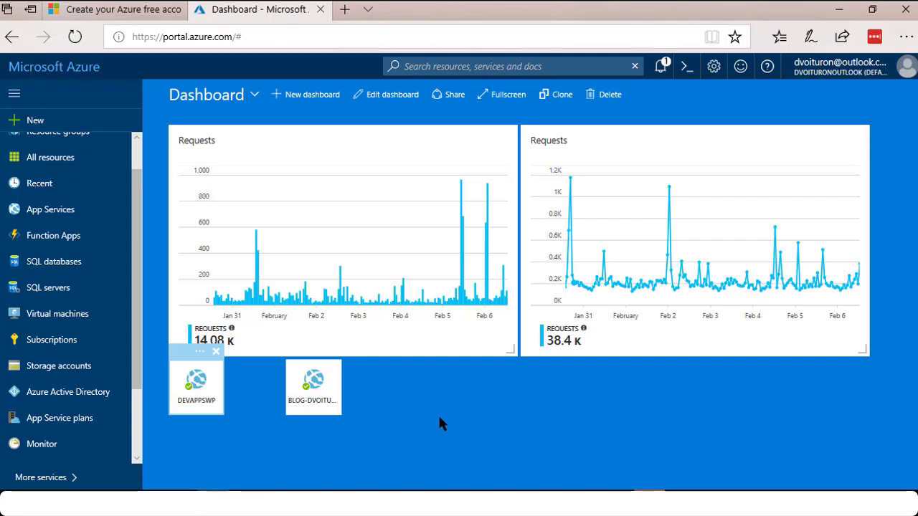
# Step: Open the devappswp app service and look through its deployment, settings, development, API, monitoring and support options
pyautogui.click(41, 211)
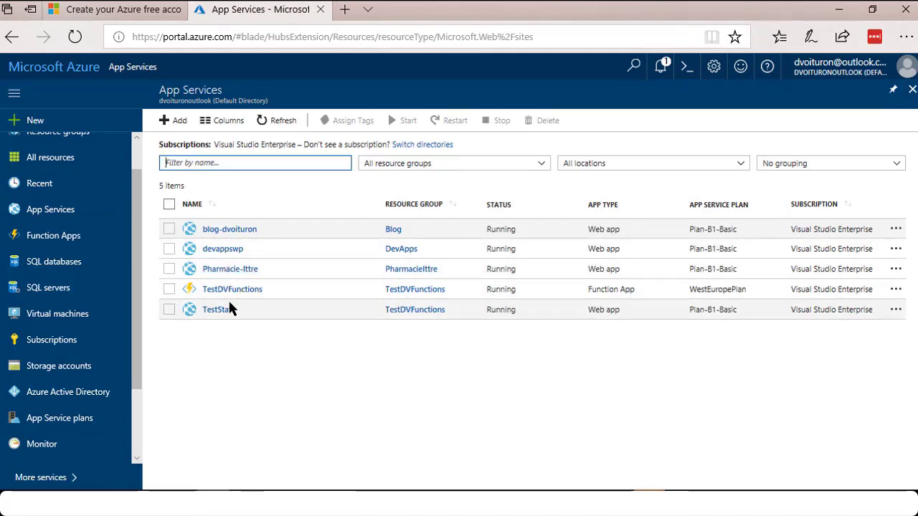
pyautogui.click(229, 251)
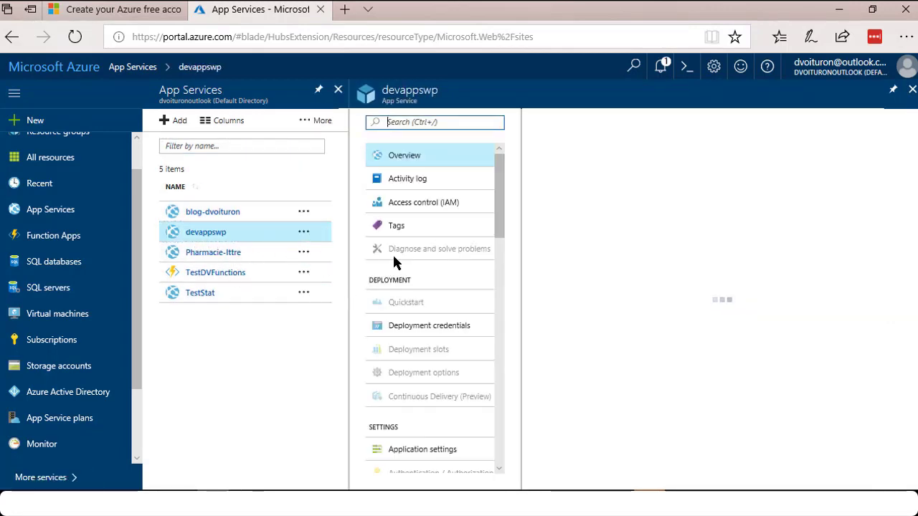
pyautogui.scroll(-5, 325, 356)
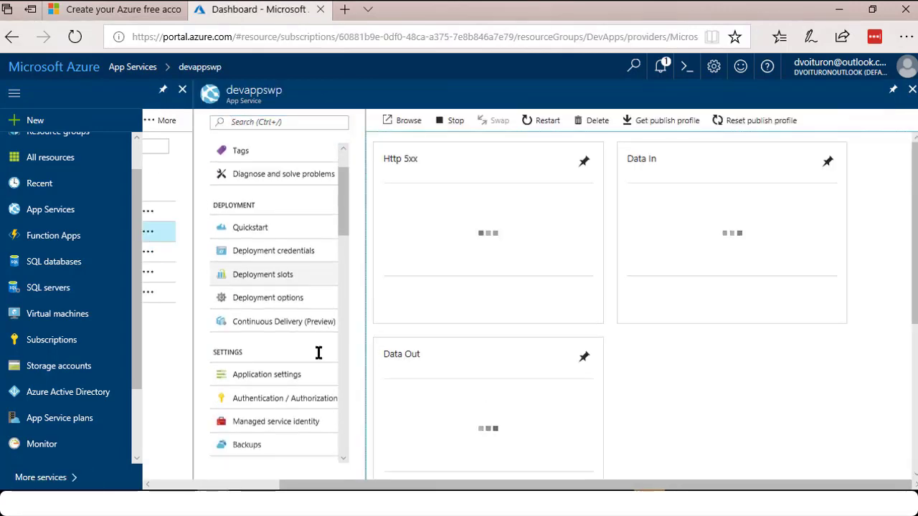
pyautogui.scroll(-2, 324, 403)
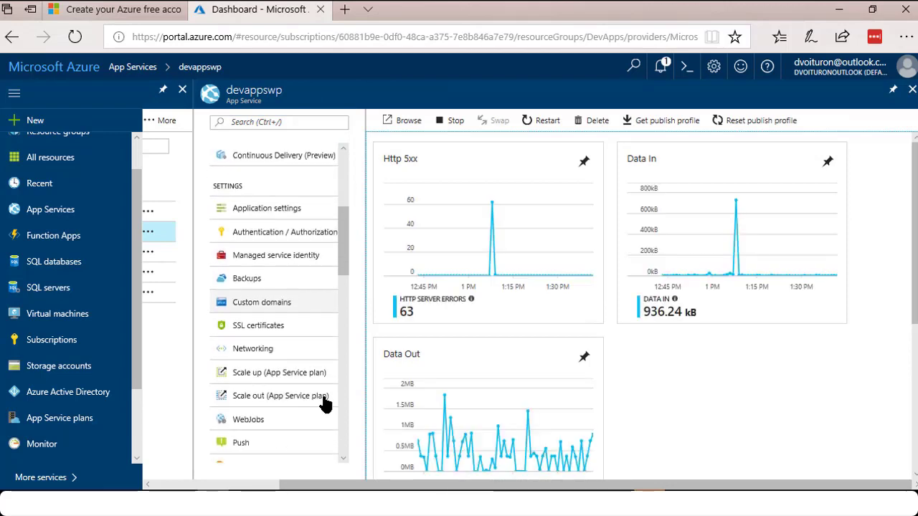
pyautogui.scroll(4, 319, 380)
pyautogui.scroll(-5, 306, 207)
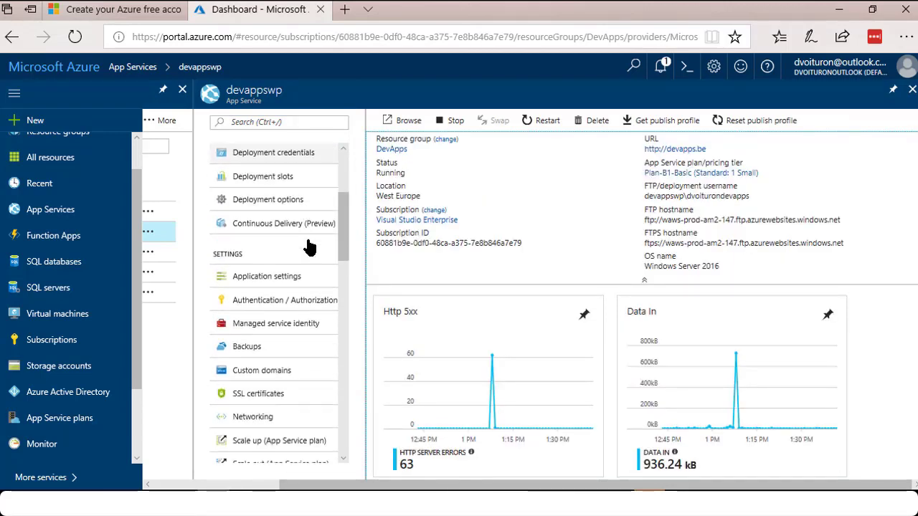
pyautogui.scroll(-5, 302, 257)
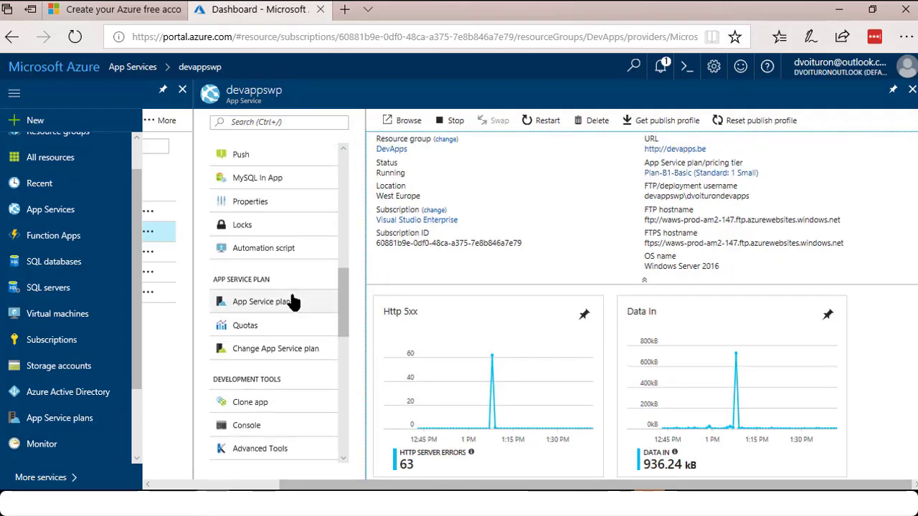
pyautogui.scroll(-5, 302, 324)
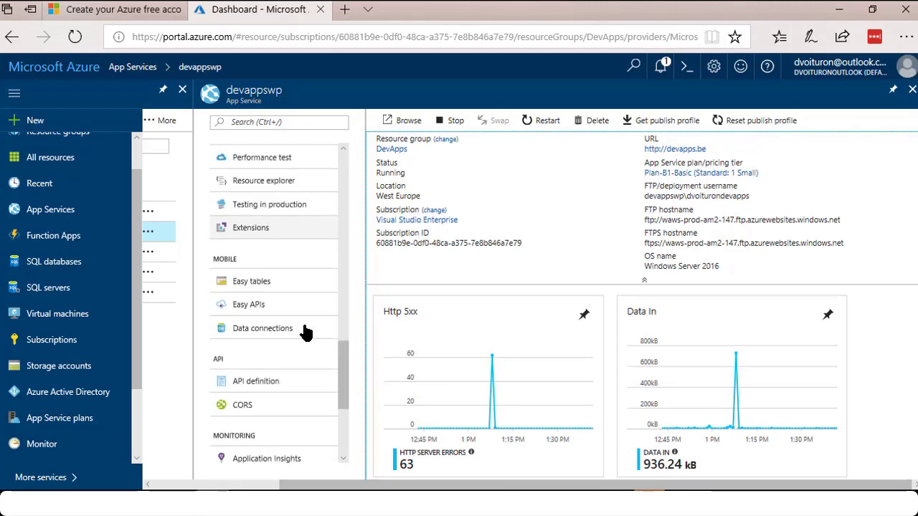
pyautogui.scroll(-1, 300, 362)
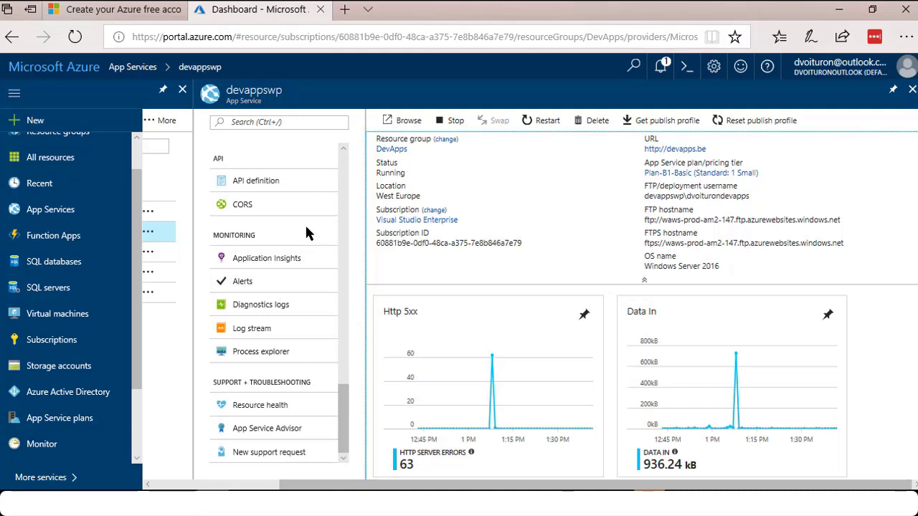
# Step: Filter the devappswp options by "j" and open the WebJobs page
pyautogui.click(255, 121)
pyautogui.write('j')
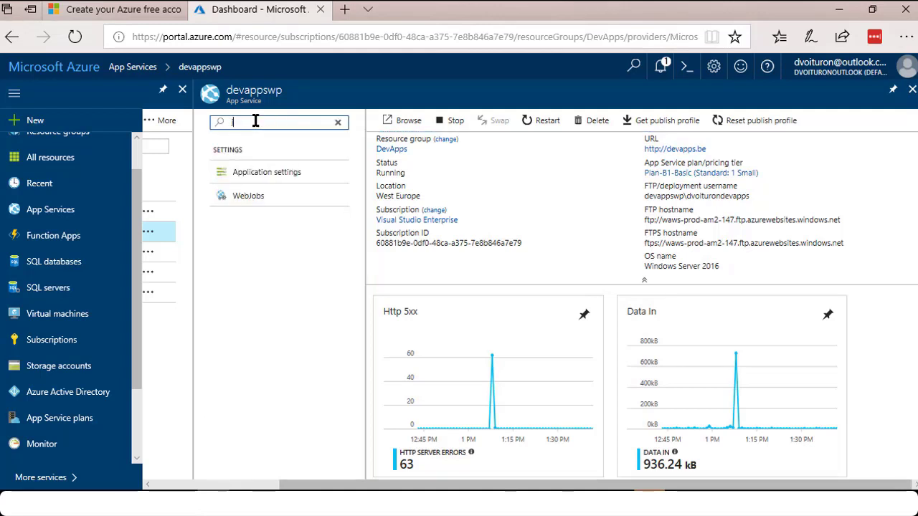
pyautogui.click(267, 196)
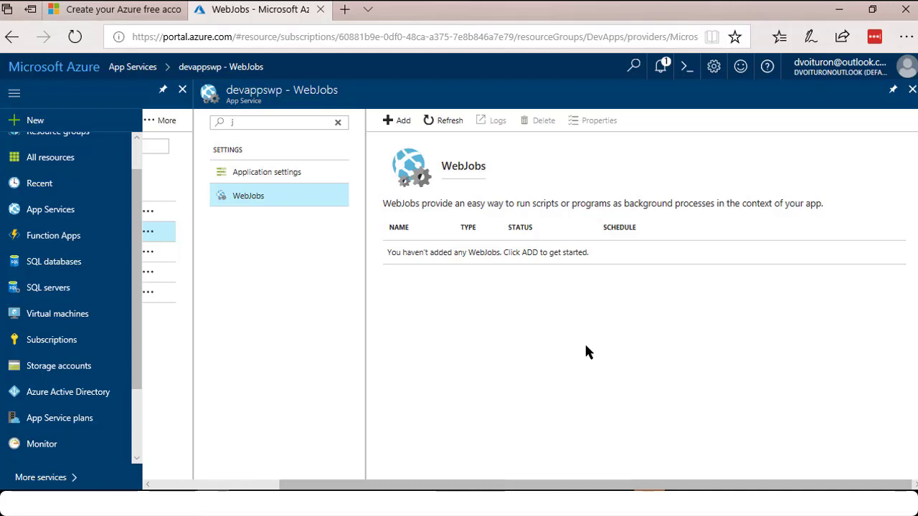
# Step: Start adding a WebJob to devappswp and set its type to Triggered
pyautogui.click(394, 121)
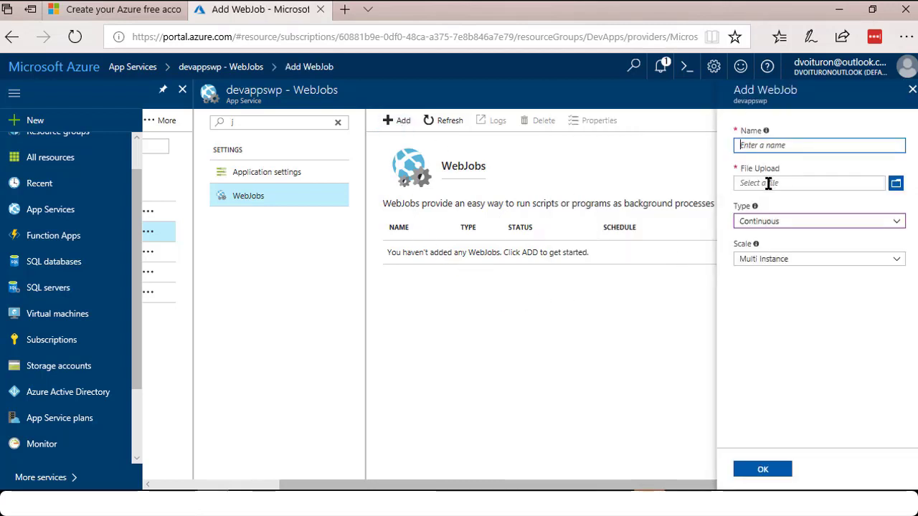
pyautogui.click(771, 223)
pyautogui.click(773, 254)
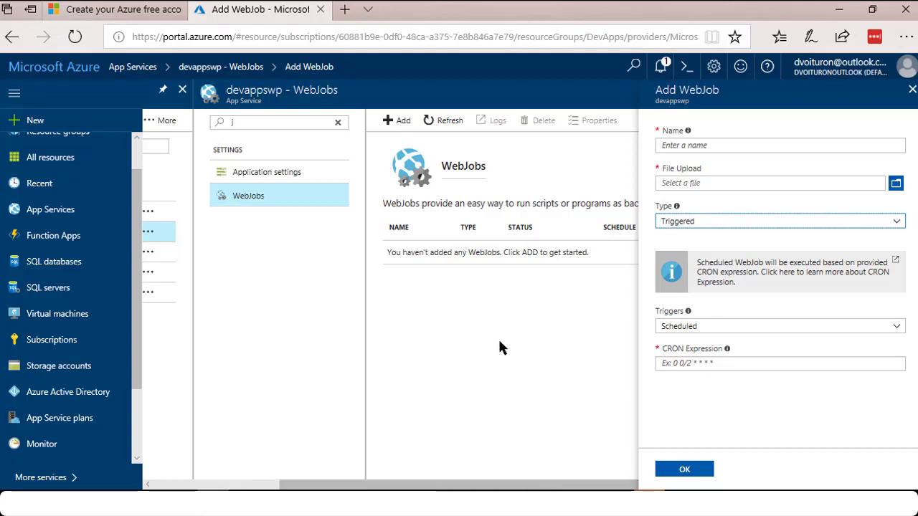
# Step: Clear the option filter and open the Alerts page of devappswp, discarding the unsaved WebJob
pyautogui.click(337, 122)
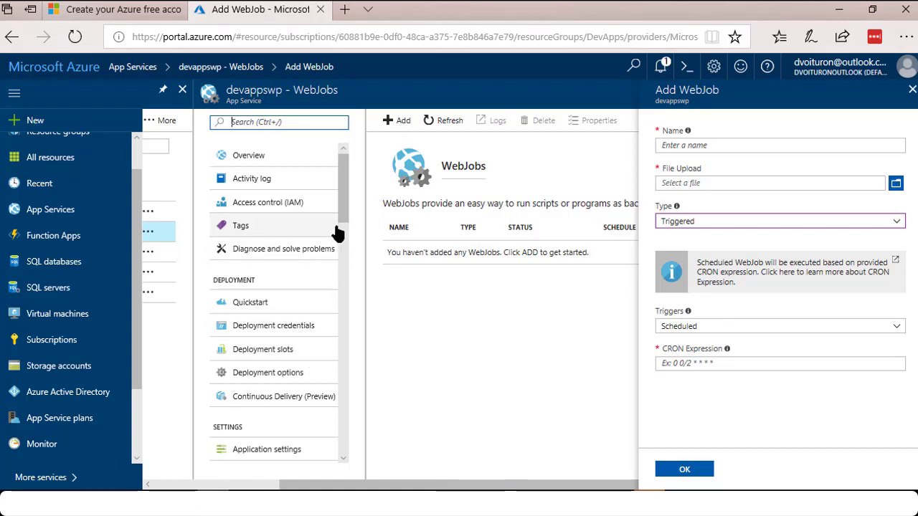
pyautogui.moveTo(342, 219); pyautogui.dragTo(352, 292)
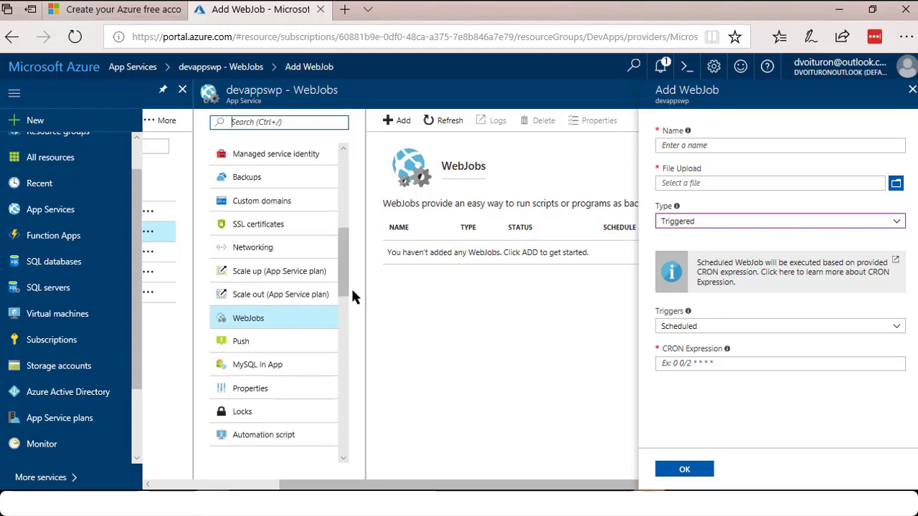
pyautogui.scroll(-7, 340, 318)
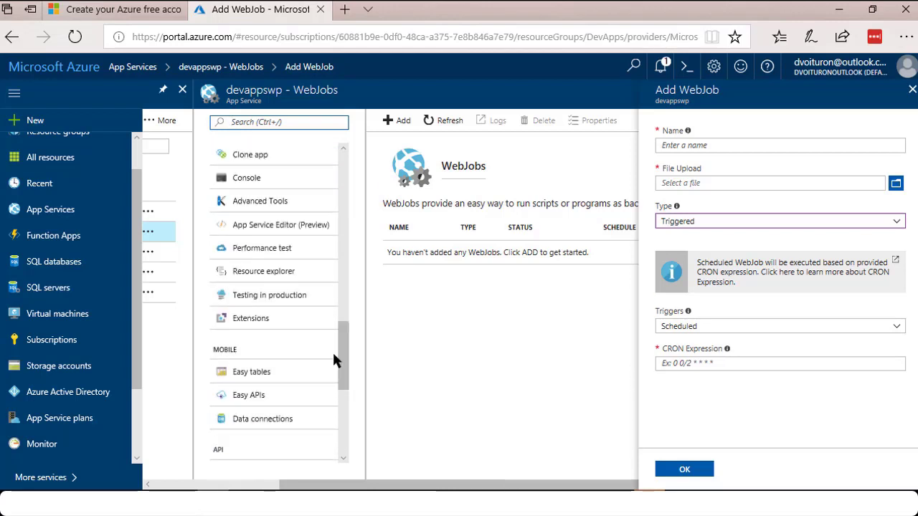
pyautogui.scroll(-3, 301, 409)
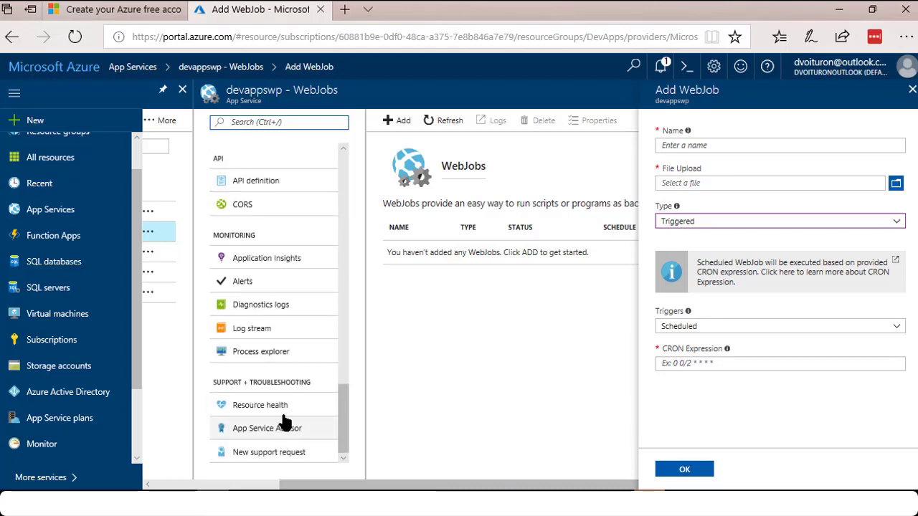
pyautogui.click(243, 283)
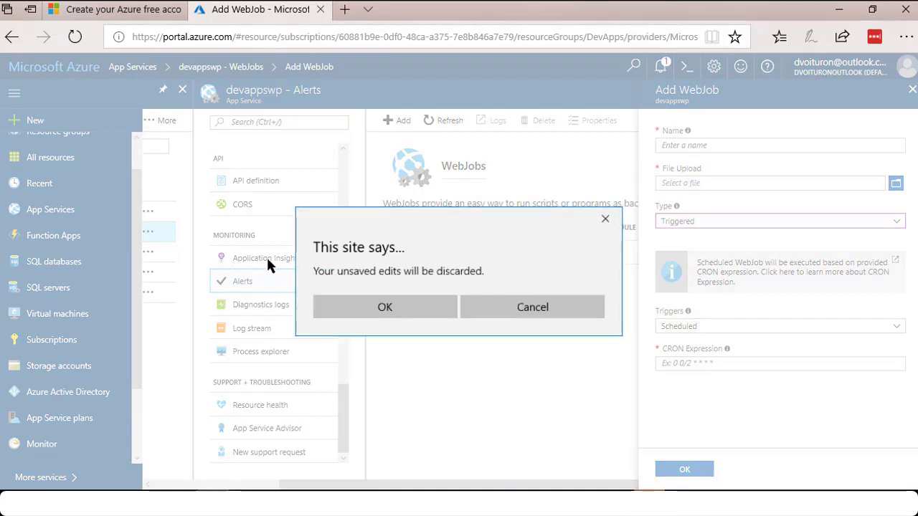
pyautogui.click(385, 308)
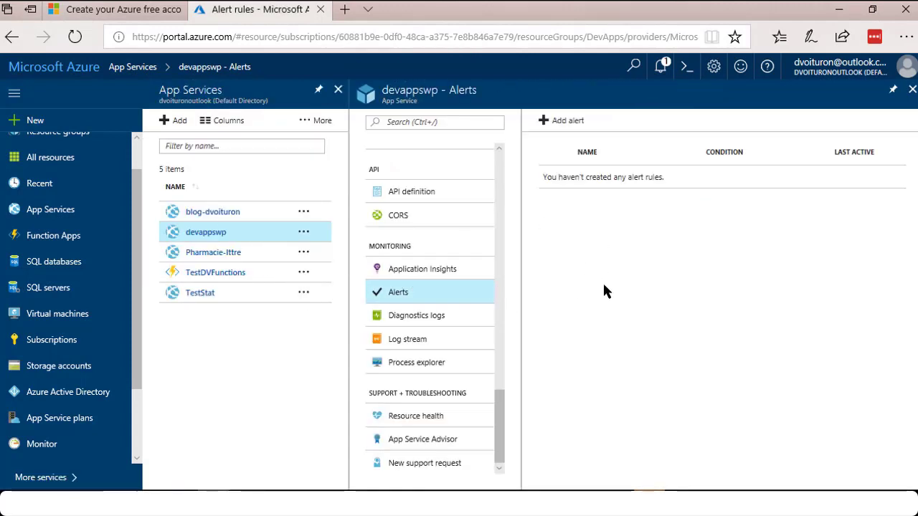
# Step: Start a new alert rule for the Plan-B1-Basic resource and set its metric to CPU Percentage
pyautogui.click(564, 120)
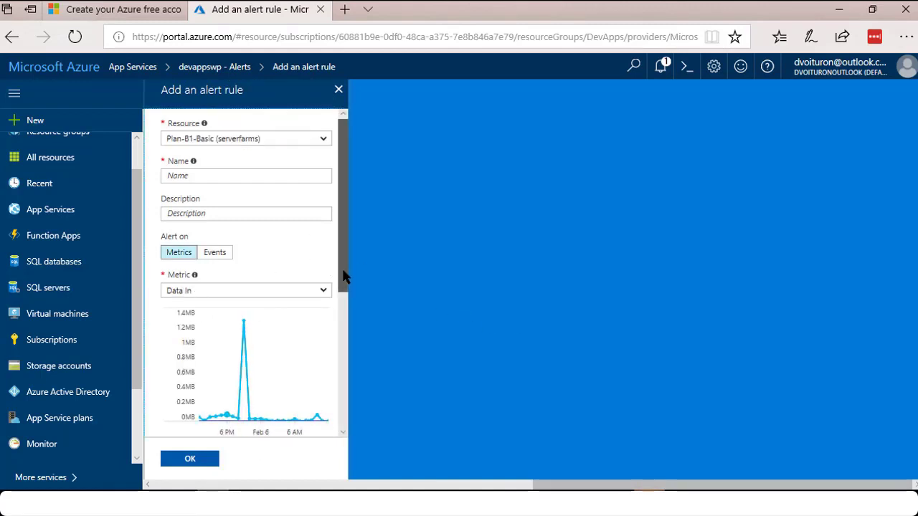
pyautogui.moveTo(342, 271); pyautogui.dragTo(362, 329)
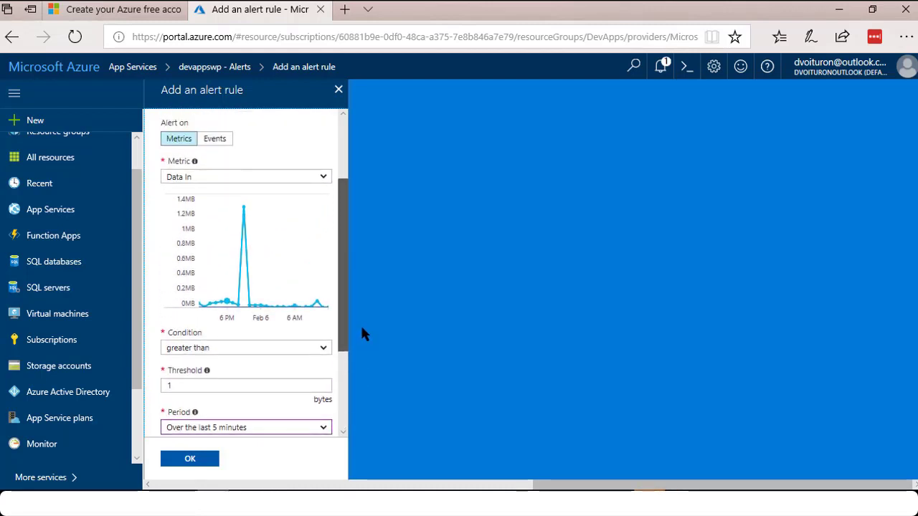
pyautogui.click(322, 178)
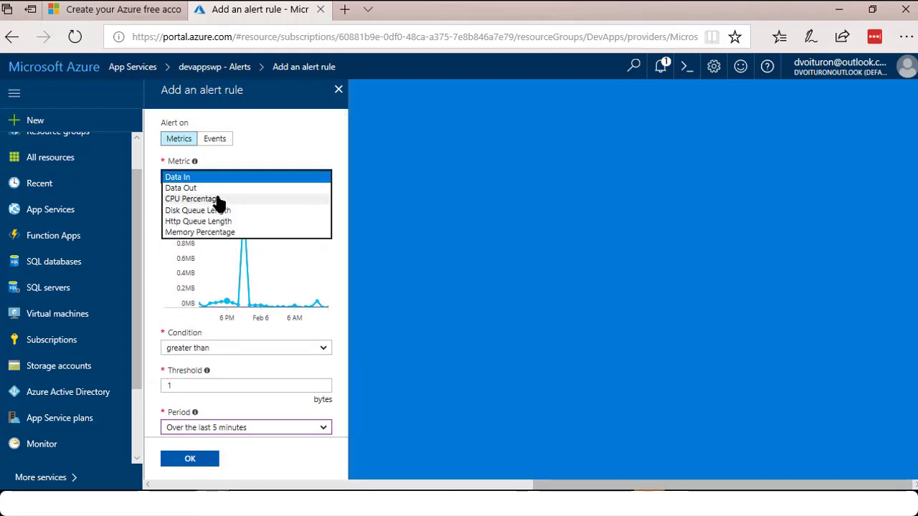
pyautogui.click(244, 190)
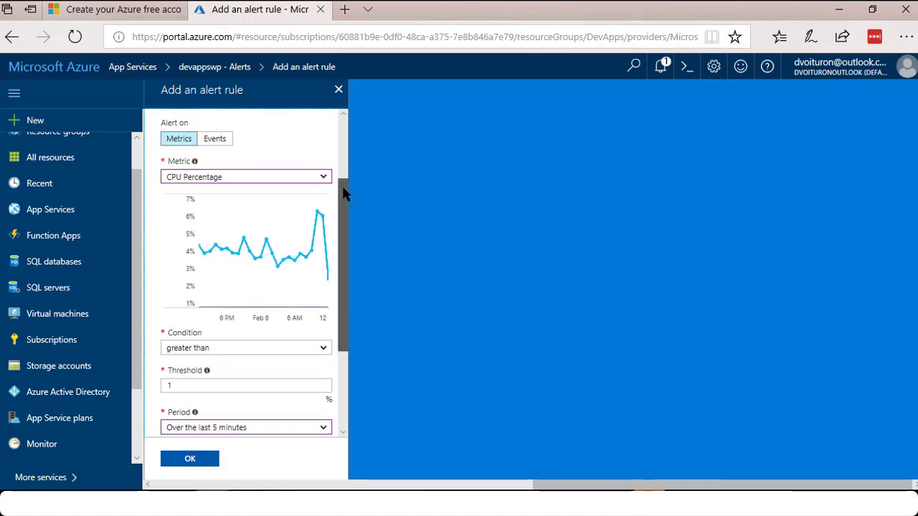
# Step: Review the alert rule's condition, threshold, period, email and webhook fields, and close the form without creating the rule
pyautogui.moveTo(342, 188); pyautogui.dragTo(348, 182)
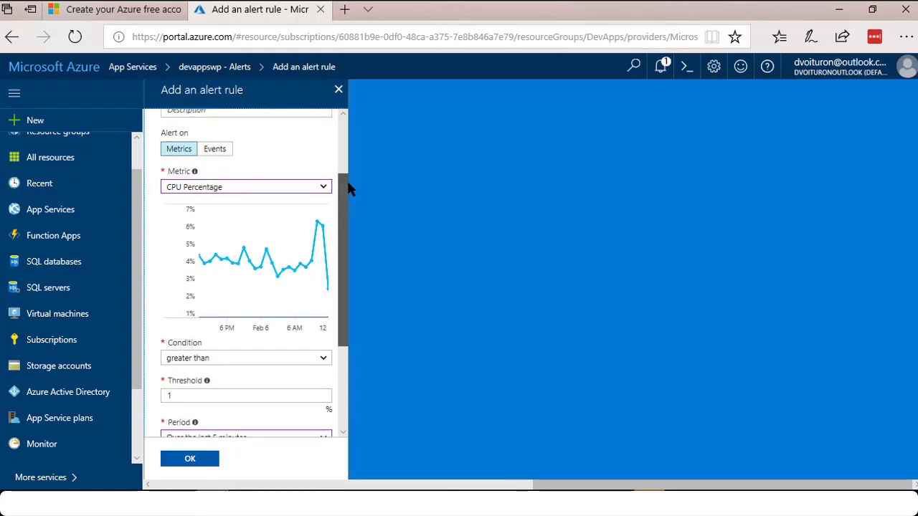
pyautogui.moveTo(348, 185); pyautogui.dragTo(346, 264)
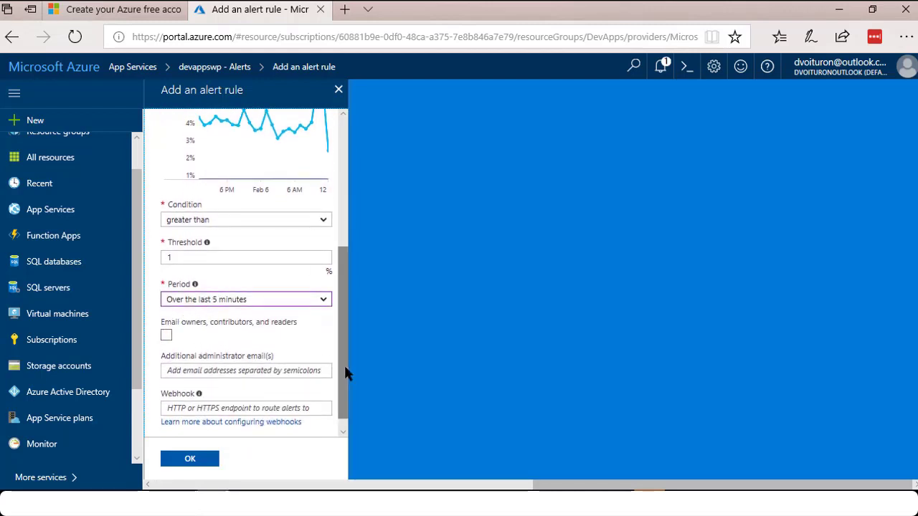
pyautogui.moveTo(349, 371); pyautogui.dragTo(397, 205)
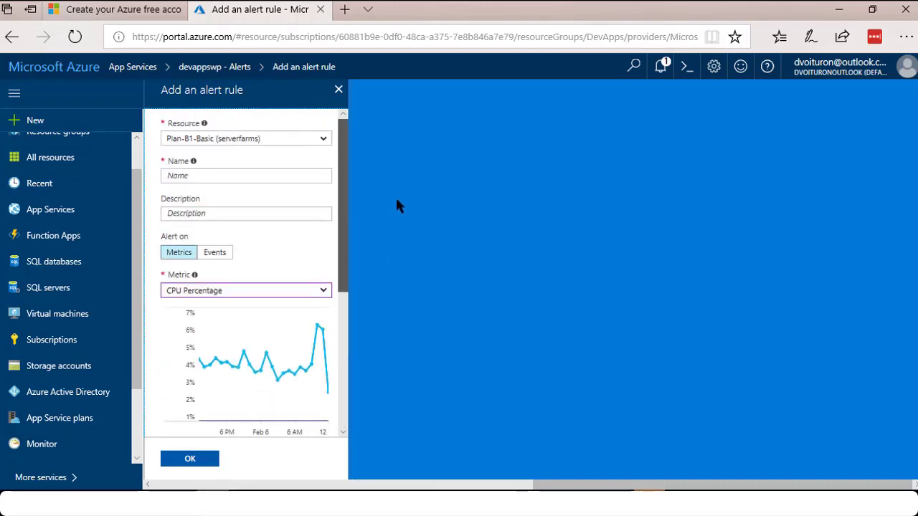
pyautogui.click(339, 89)
# Step: Open Process explorer for devappswp to examine its running processes, and look over the support and troubleshooting options
pyautogui.click(398, 314)
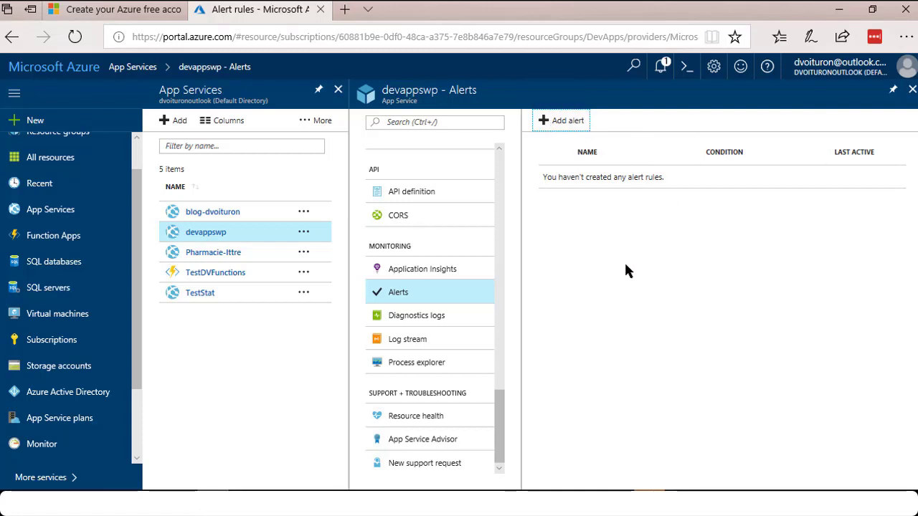
pyautogui.click(416, 362)
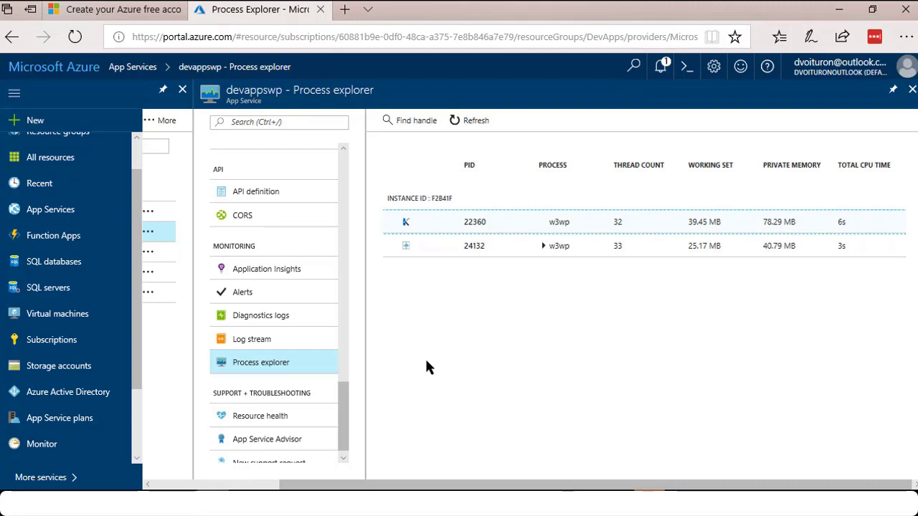
pyautogui.scroll(-1, 308, 373)
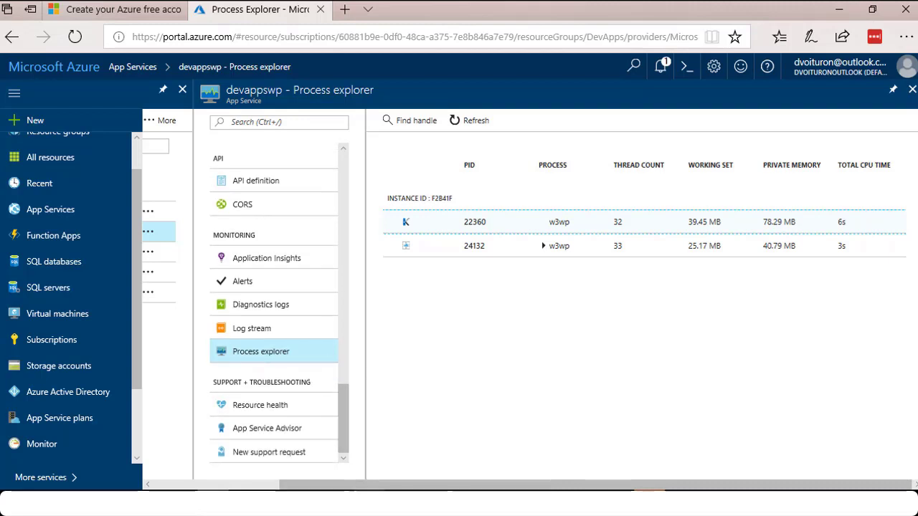
# Step: Open the Security Center overview to view its recommendations, prevention and detection sections
pyautogui.hotkey('alt', 'Tab')
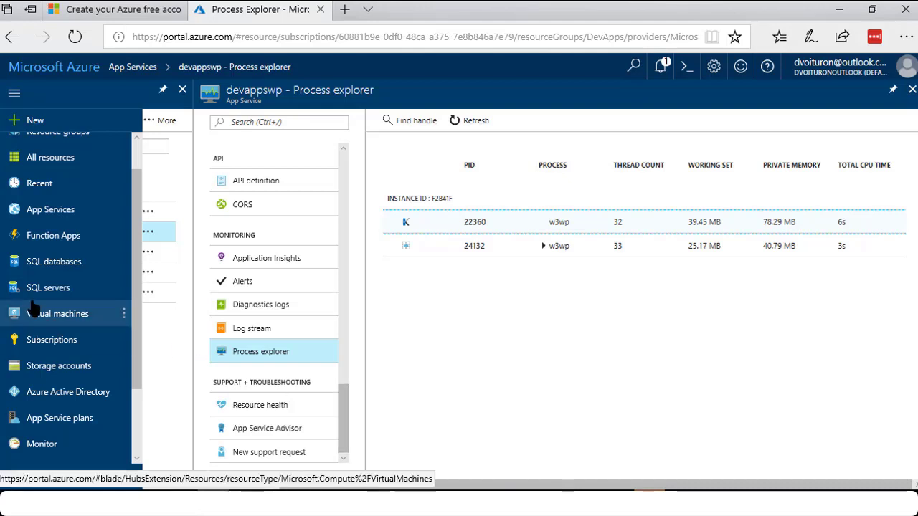
pyautogui.scroll(-3, 127, 426)
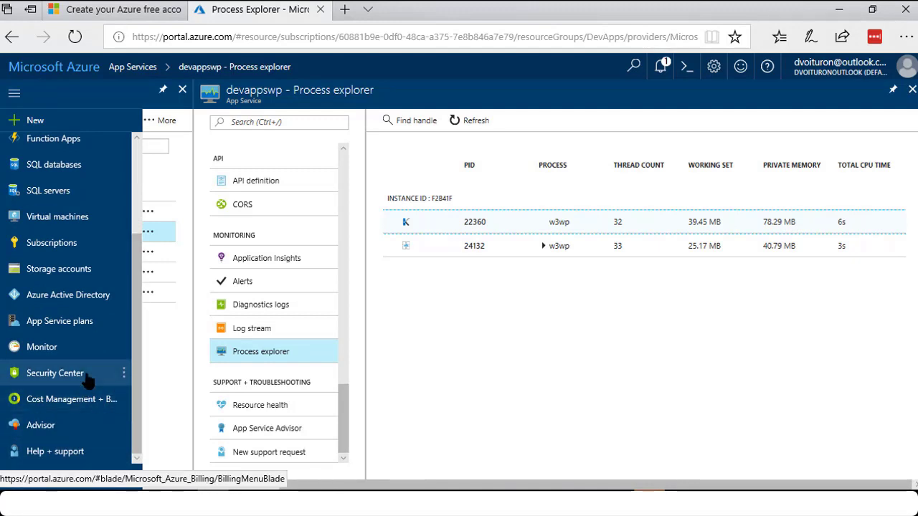
pyautogui.moveTo(68, 380); pyautogui.dragTo(65, 379)
pyautogui.click(120, 375)
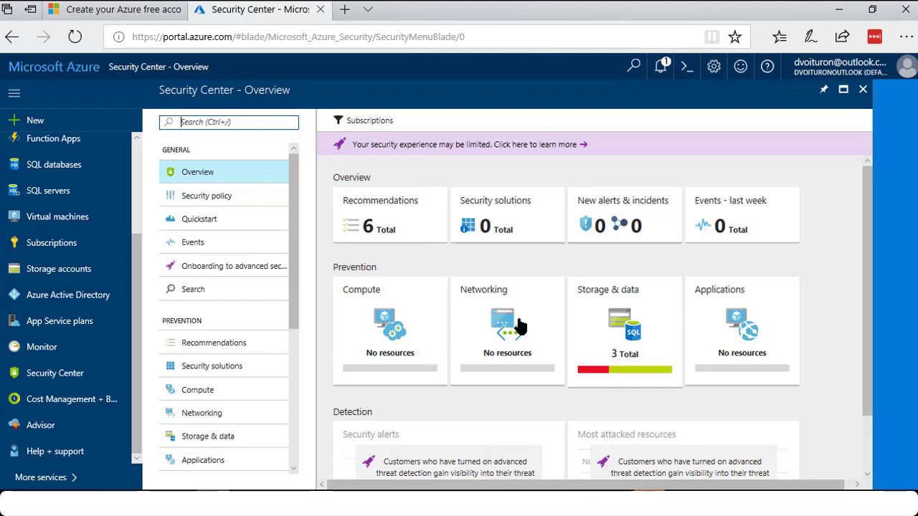
pyautogui.click(236, 39)
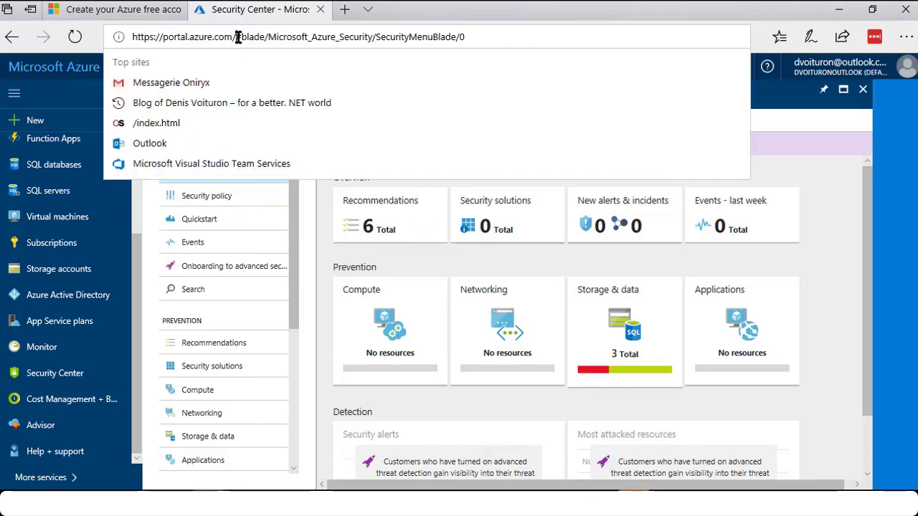
pyautogui.moveTo(236, 39); pyautogui.dragTo(689, 16)
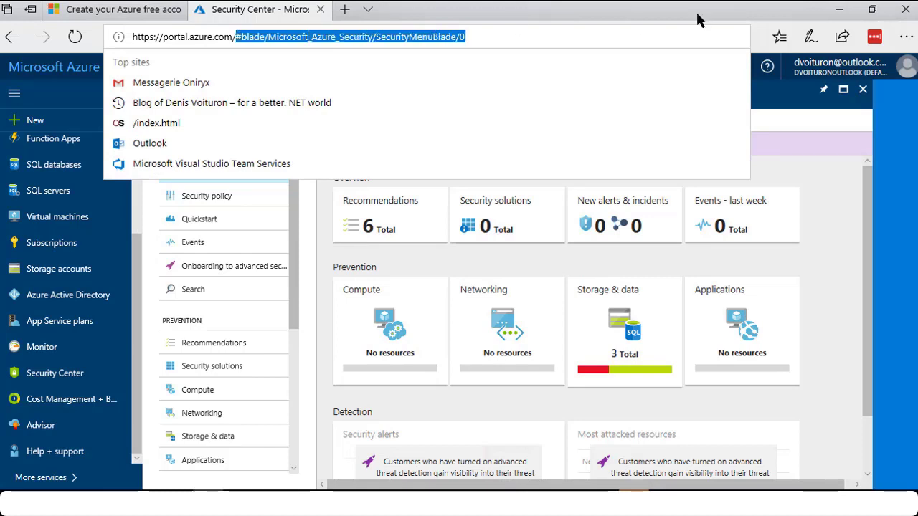
pyautogui.write('staus')
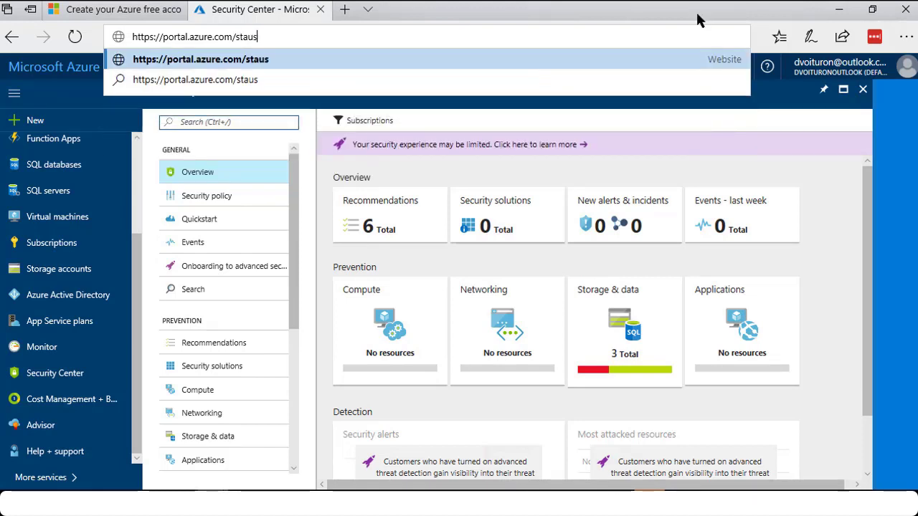
pyautogui.press('Return')
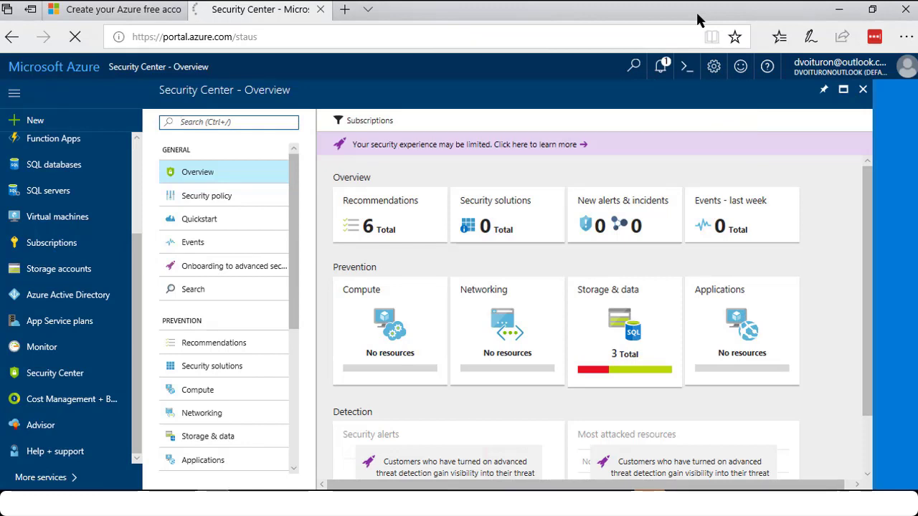
pyautogui.click(255, 40)
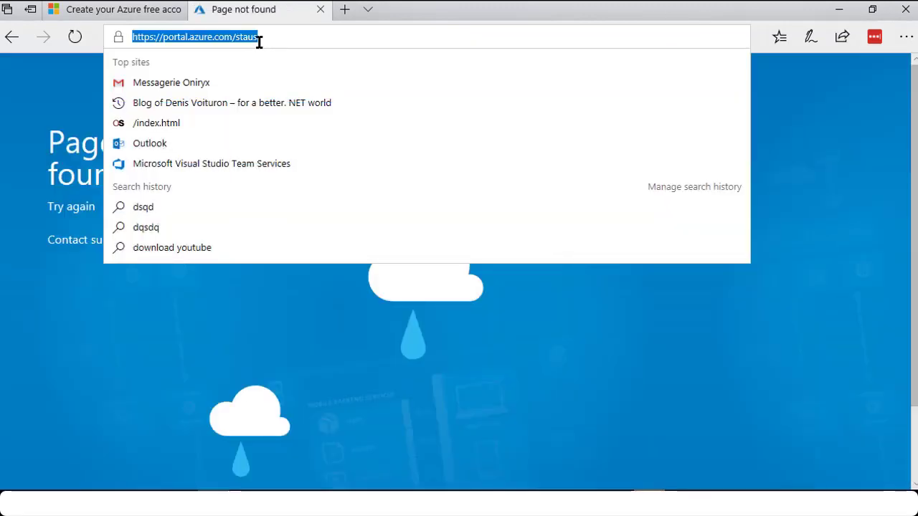
pyautogui.click(256, 38)
pyautogui.press('BackSpace')
pyautogui.press('BackSpace')
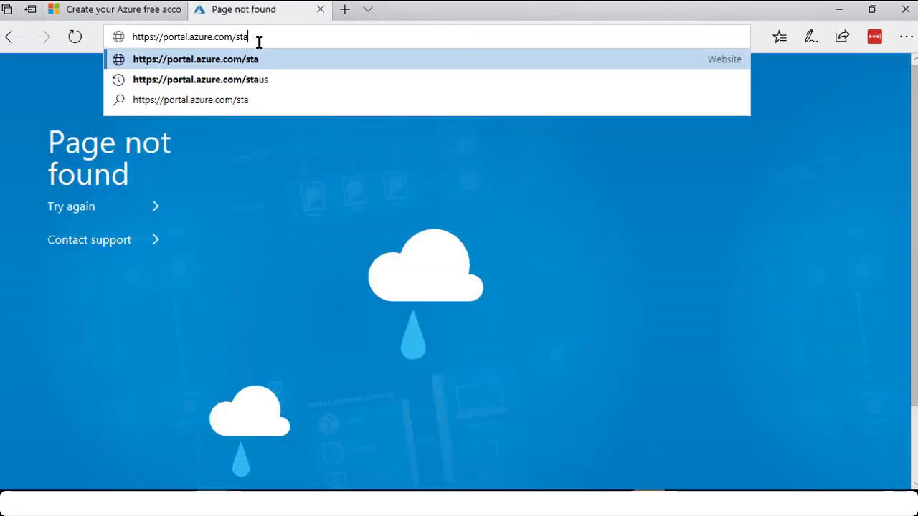
pyautogui.write('tus')
pyautogui.press('Return')
# Step: Search the web for "status azure" and open the Azure status page from the results
pyautogui.click(263, 39)
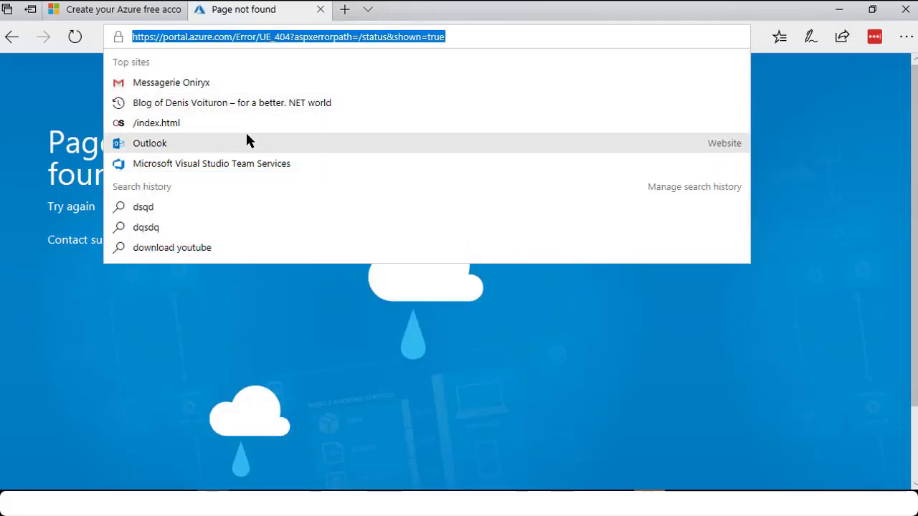
pyautogui.write('s')
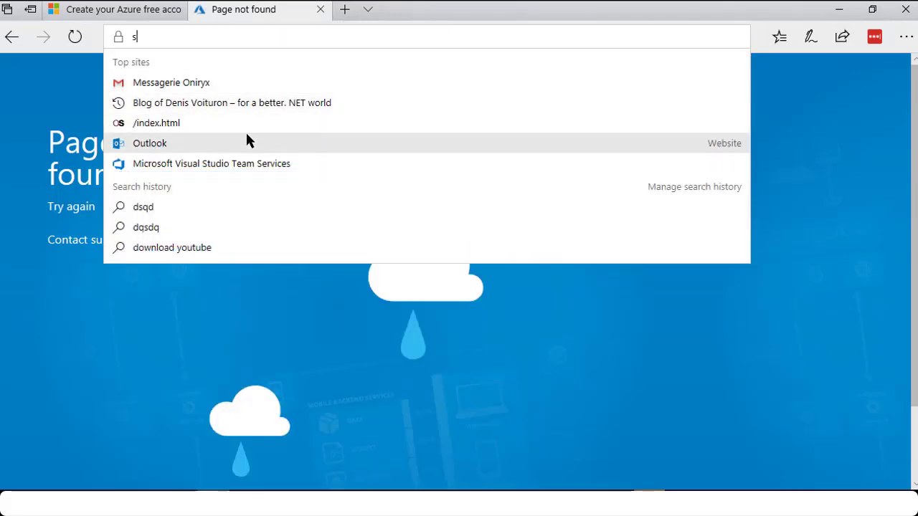
pyautogui.write('tatus azure')
pyautogui.press('Return')
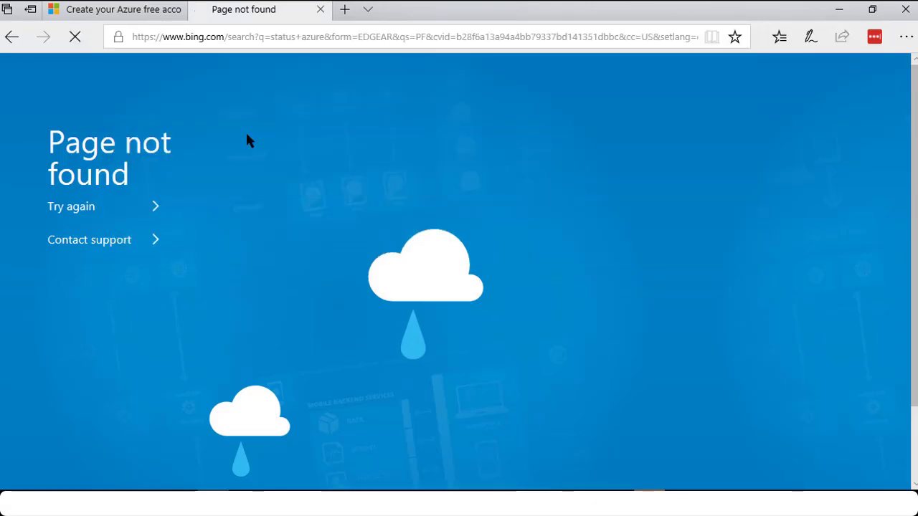
pyautogui.click(118, 185)
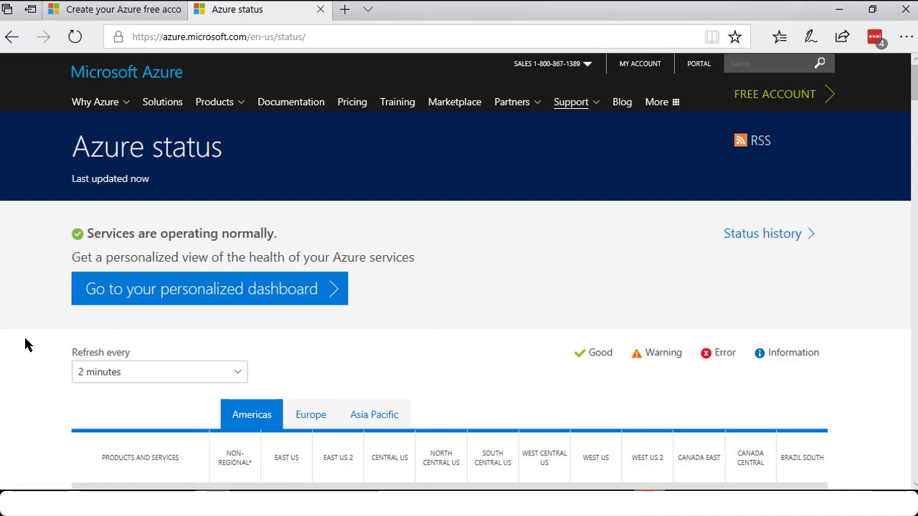
# Step: Display the Europe service status table and look through the health of its products and services by region
pyautogui.scroll(-1, 29, 314)
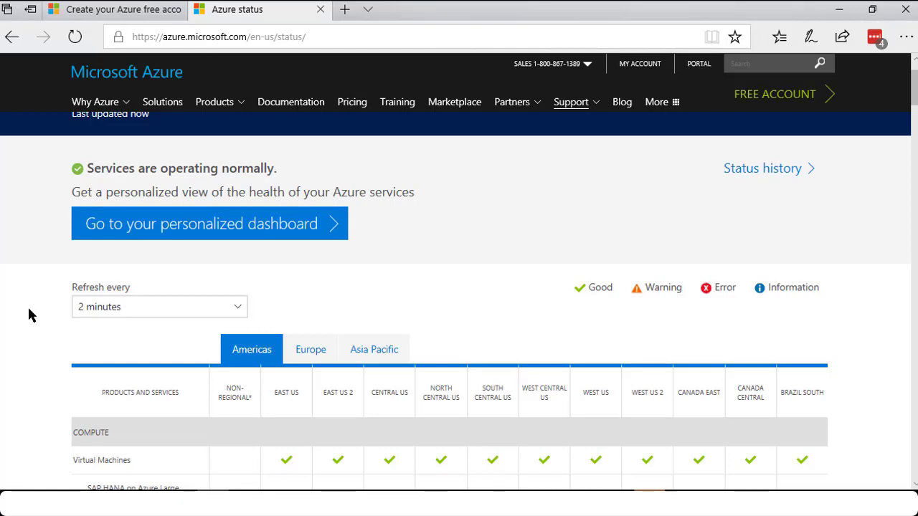
pyautogui.click(305, 356)
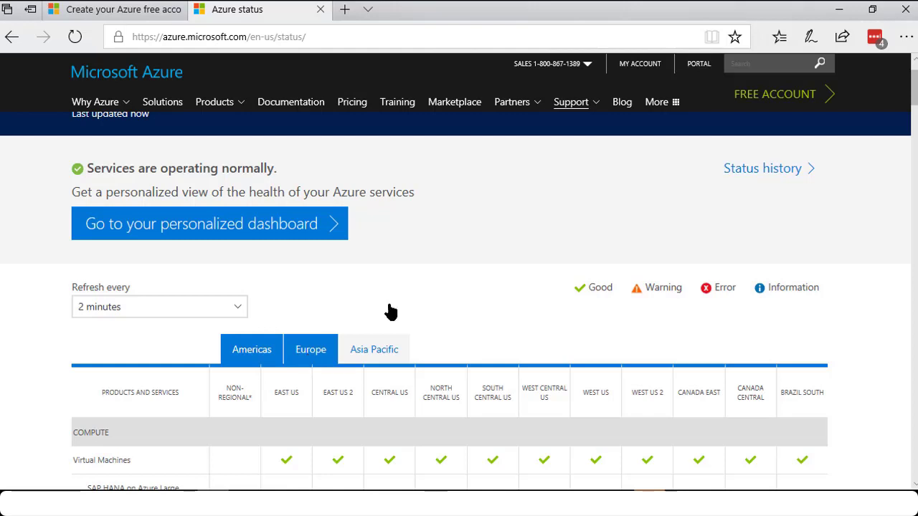
pyautogui.scroll(-5, 472, 271)
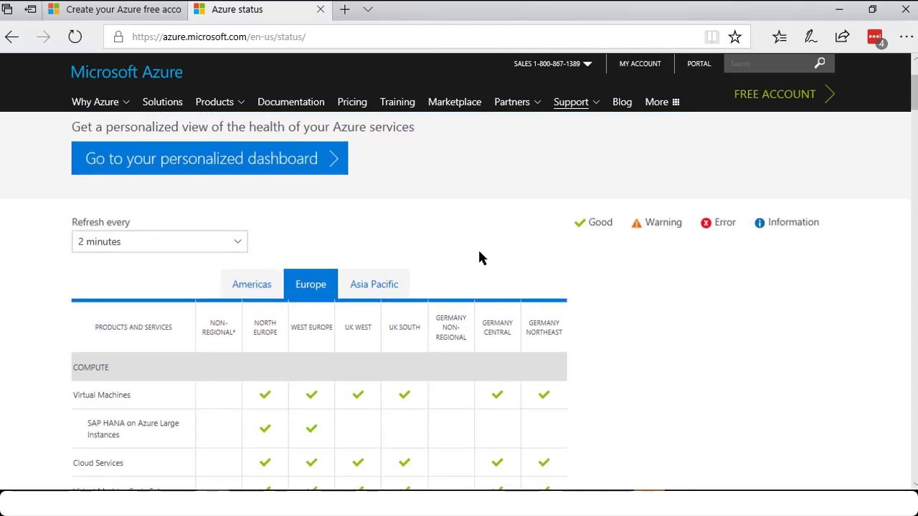